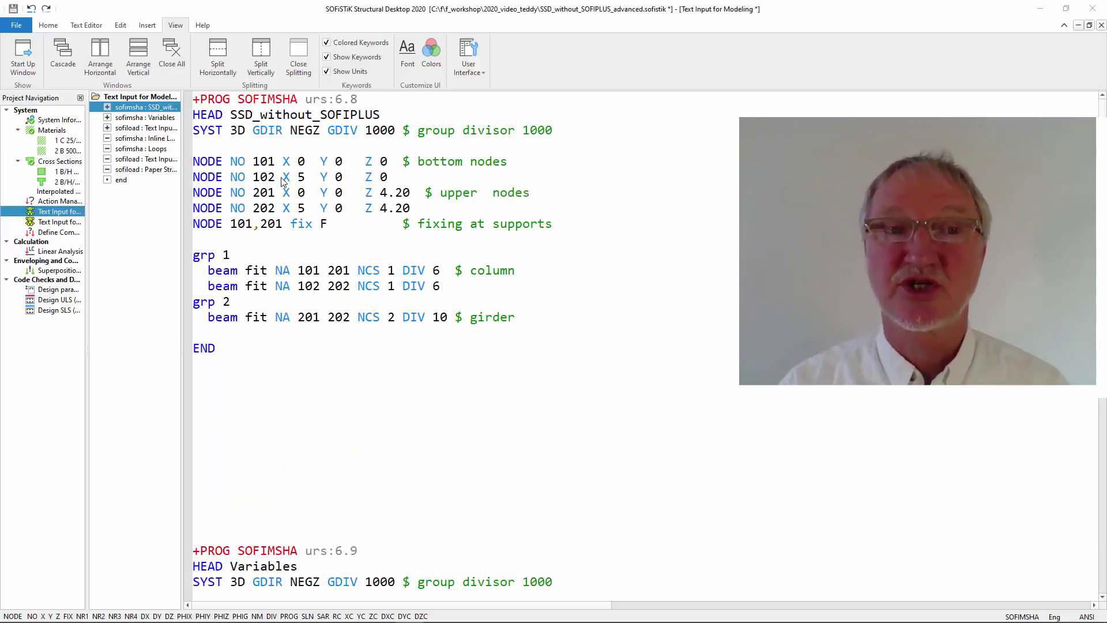
Review nodes 101/202, height 4.20, and how #dx and #height feed the node coordinates.
double_click(264, 163)
double_click(268, 210)
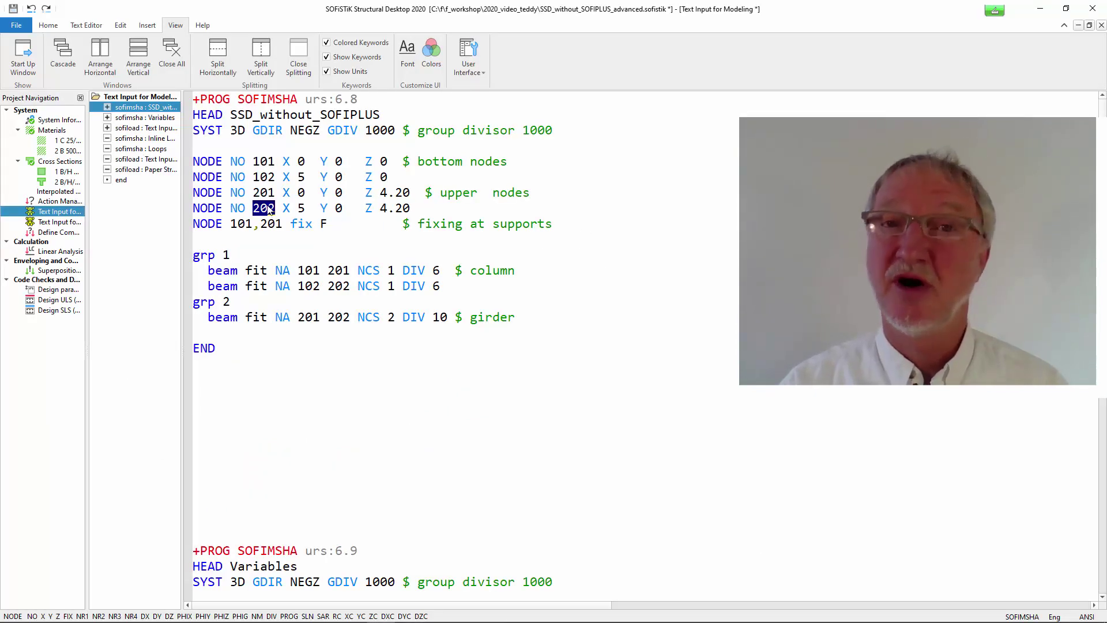
mouse_move(378, 195)
mouse_down()
mouse_move(411, 194)
mouse_move(412, 210)
mouse_up()
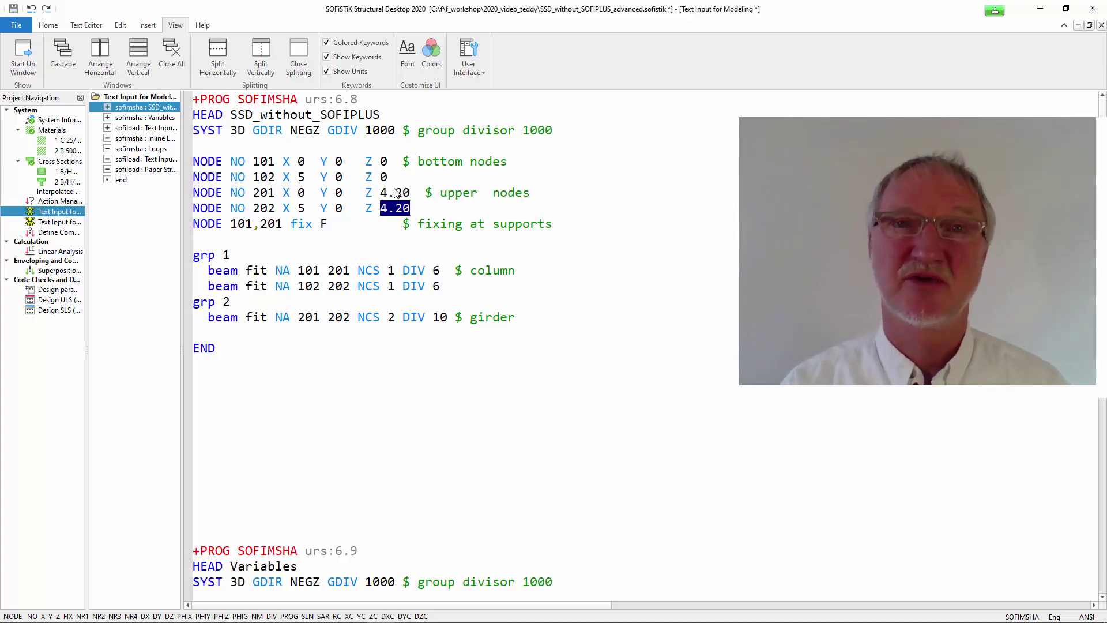
click(408, 239)
scroll(408, 240, down, 1)
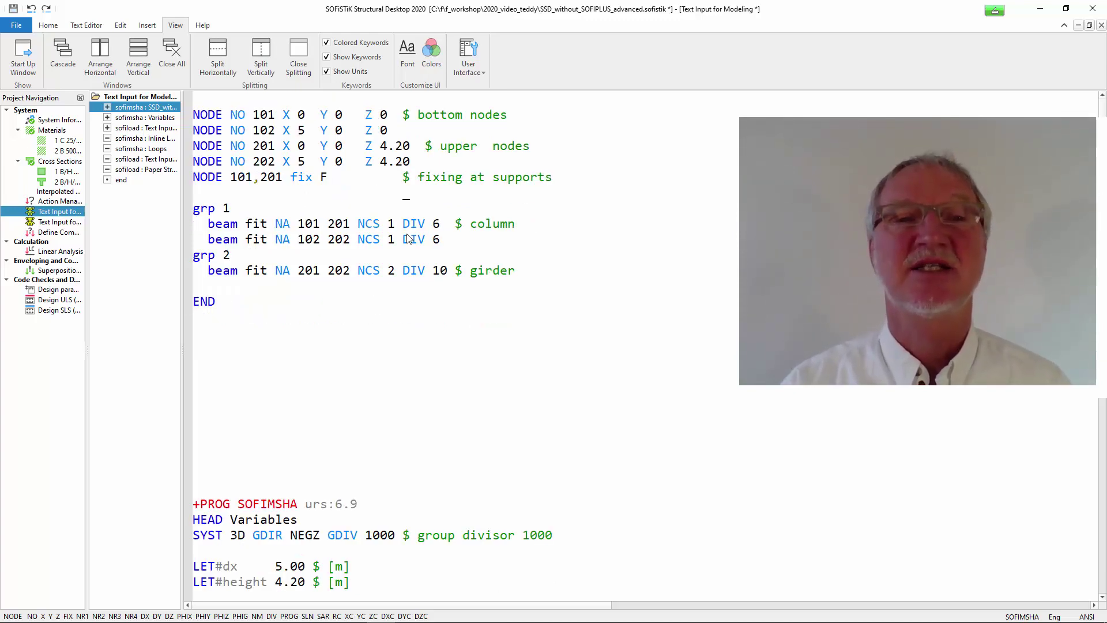
scroll(407, 240, down, 3)
scroll(408, 239, down, 4)
scroll(408, 240, down, 1)
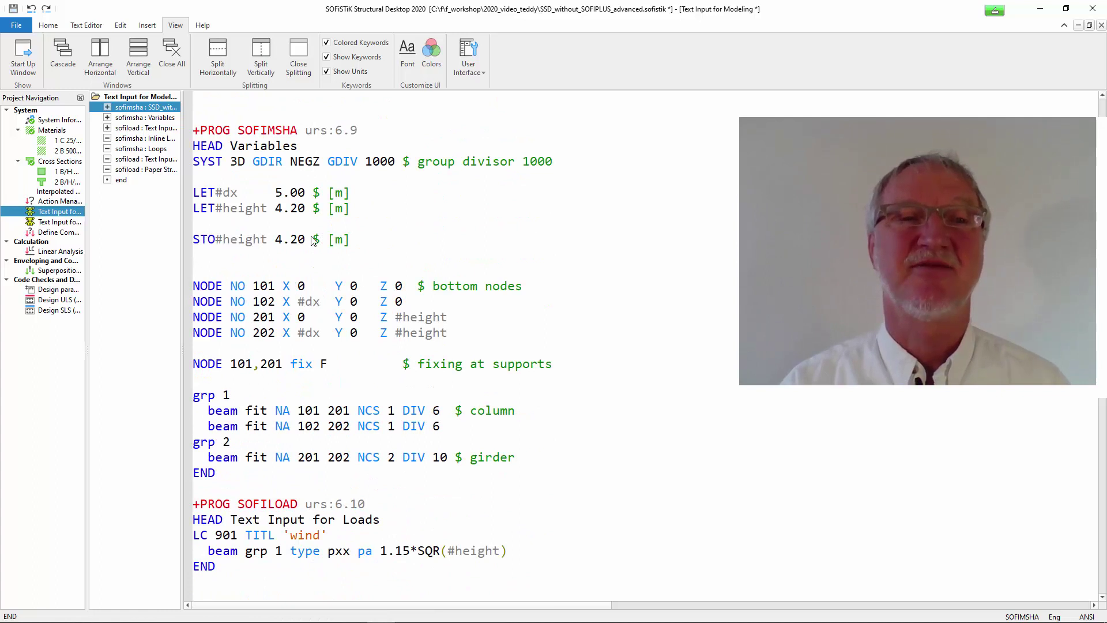
drag(194, 210, 351, 214)
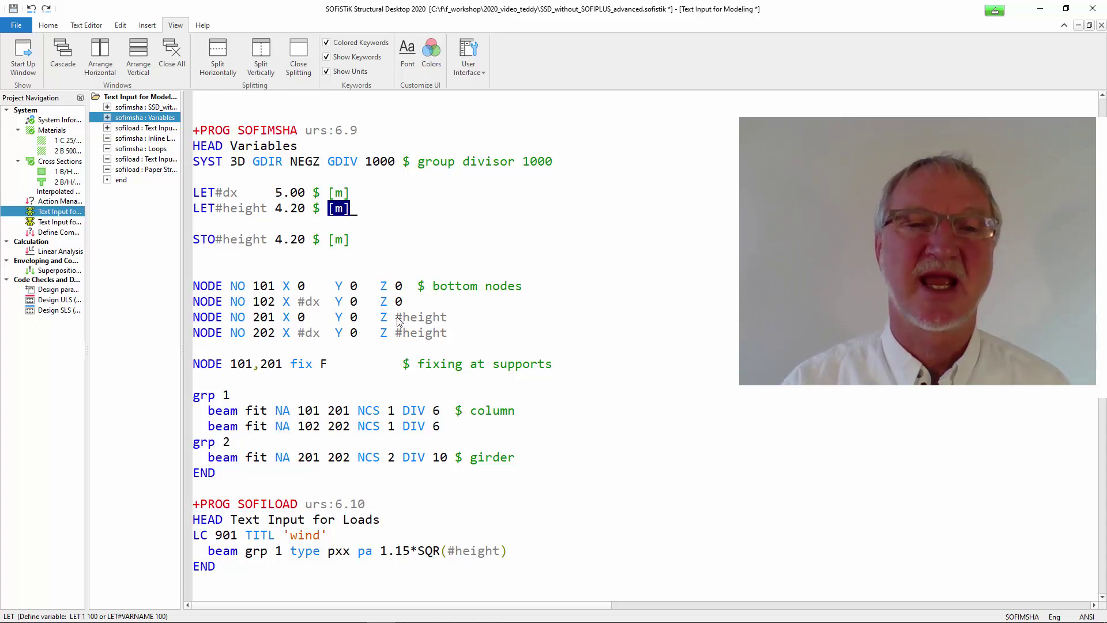
mouse_move(397, 317)
mouse_down()
mouse_move(452, 318)
mouse_move(452, 336)
mouse_up()
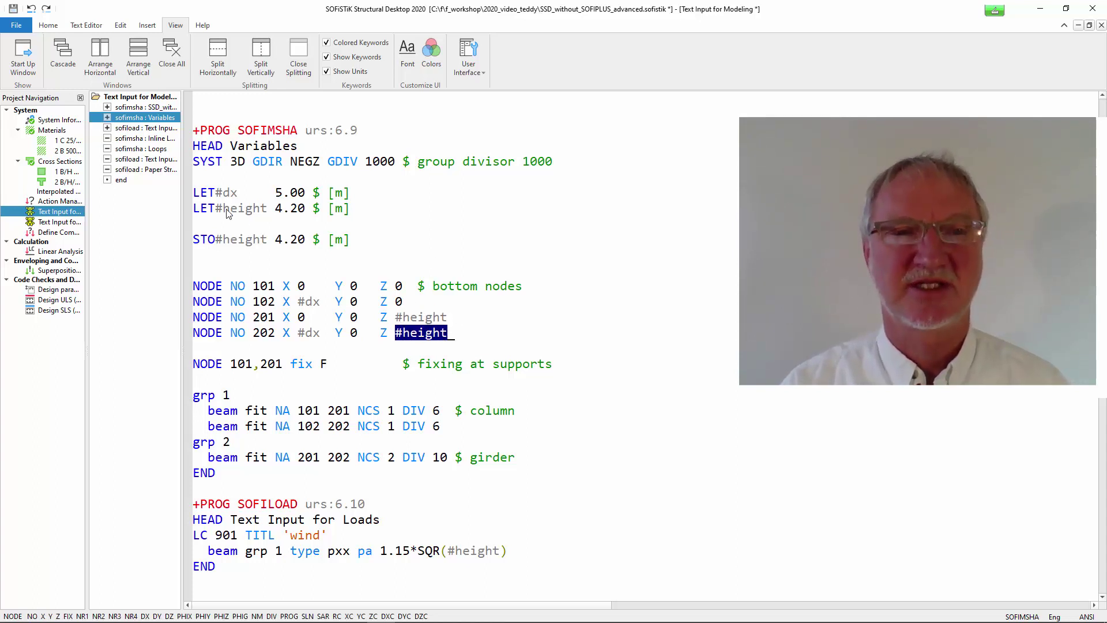
drag(217, 194, 241, 196)
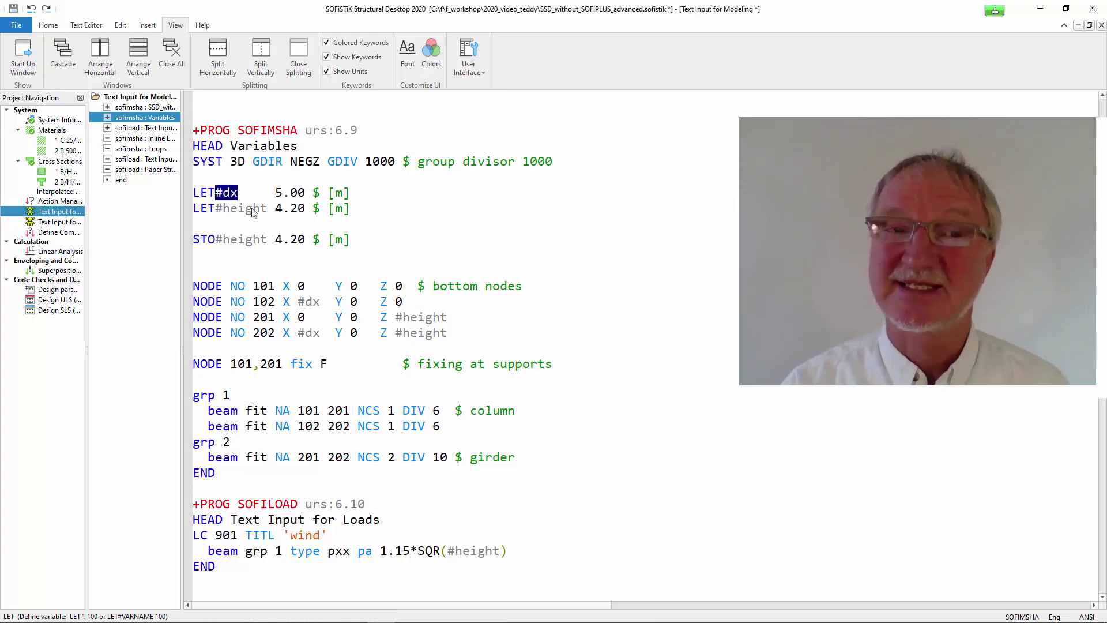
drag(298, 303, 323, 304)
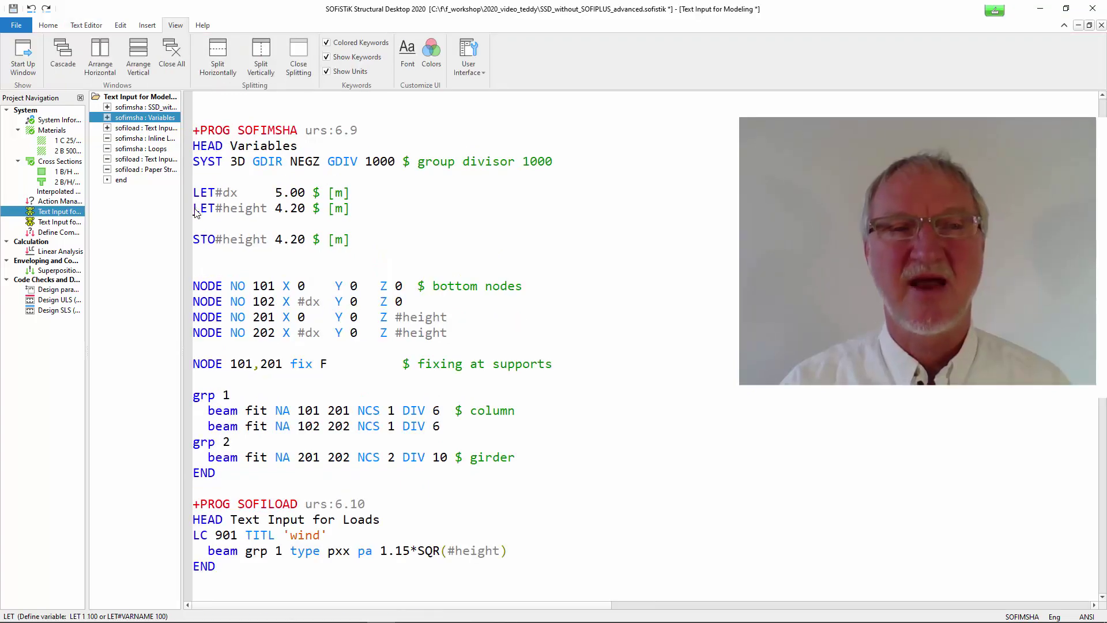
Compare the LET and STO#height definitions, then delete the LET#height line leaving STO#height.
mouse_move(194, 209)
mouse_down()
mouse_move(218, 214)
mouse_move(218, 245)
mouse_up()
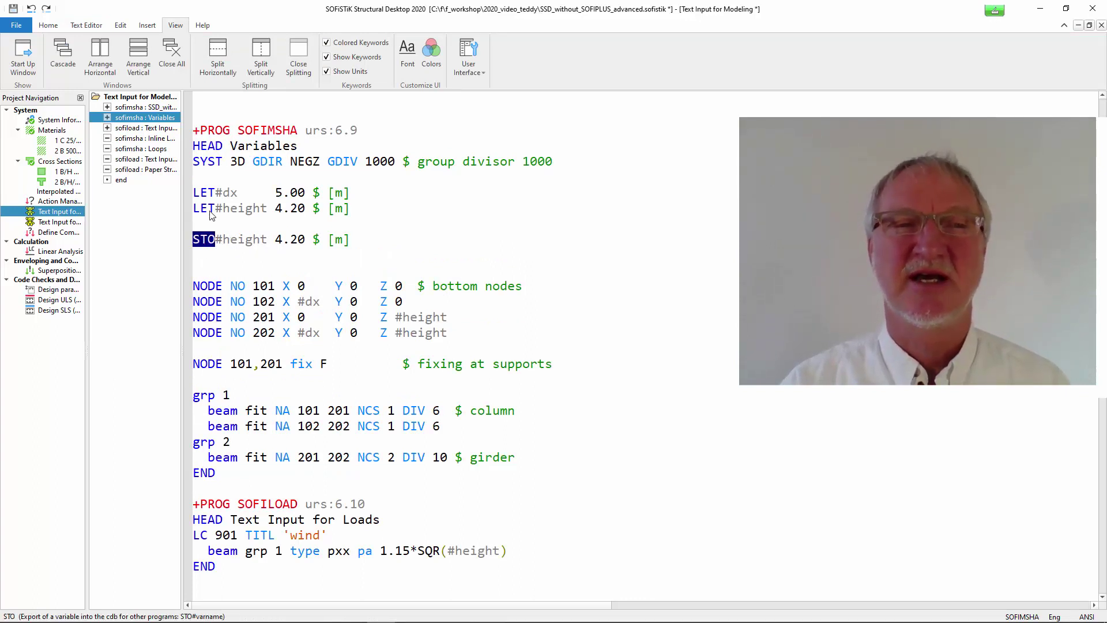
drag(197, 210, 220, 214)
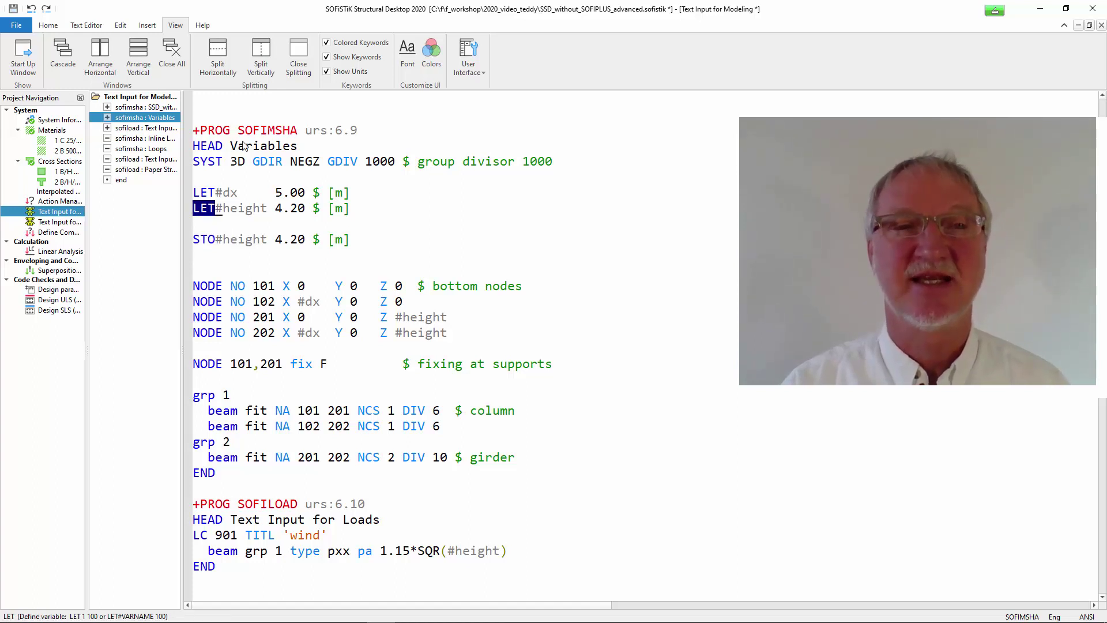
drag(238, 130, 311, 132)
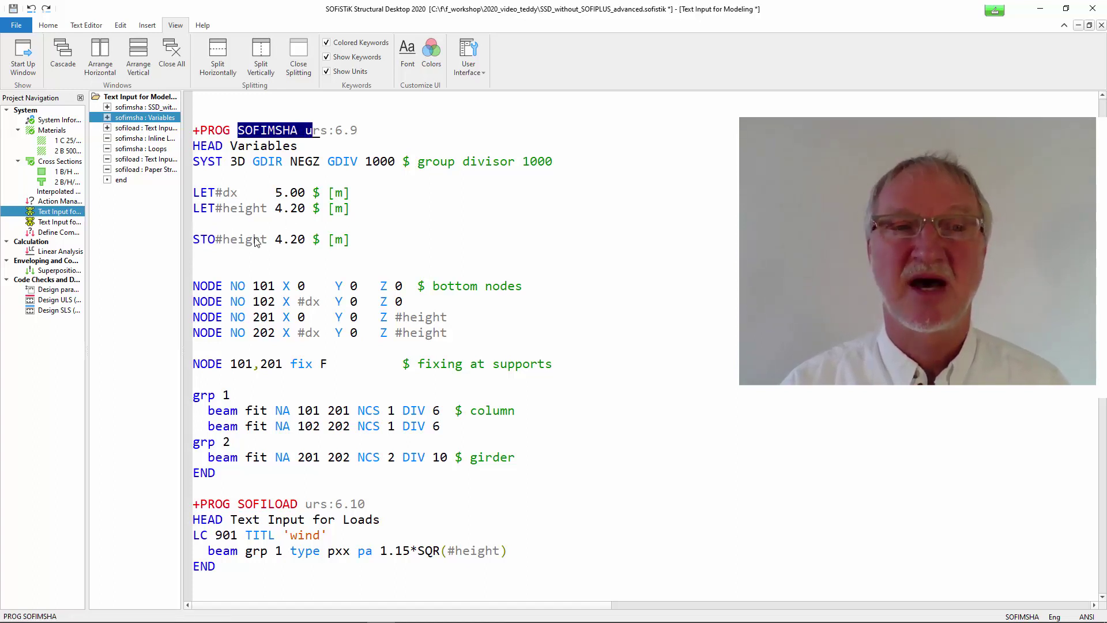
drag(191, 242, 269, 247)
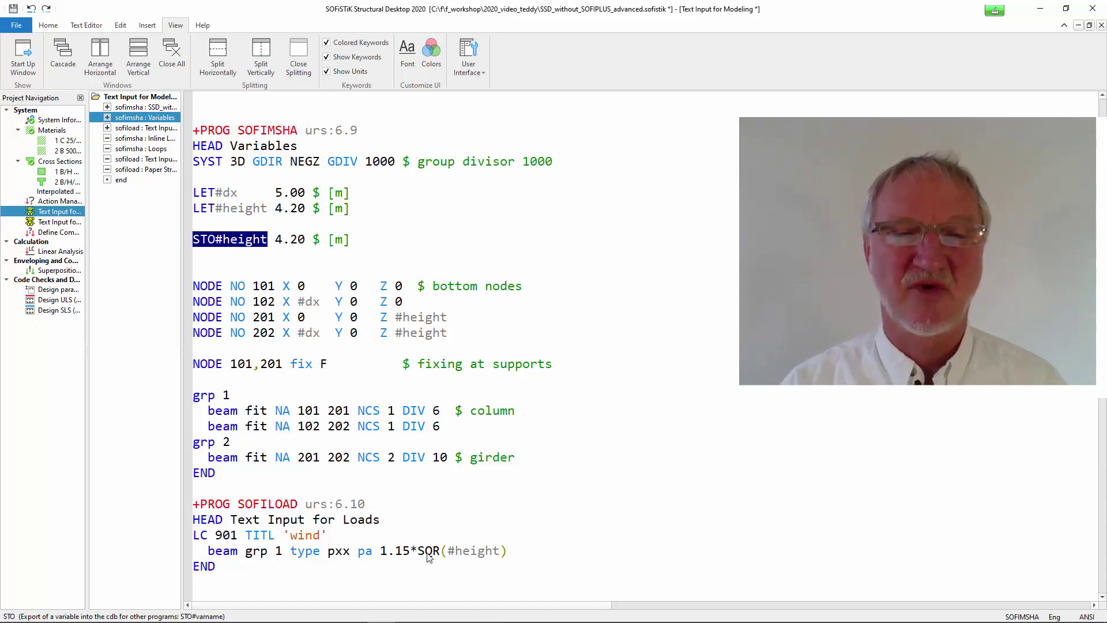
drag(418, 554, 524, 559)
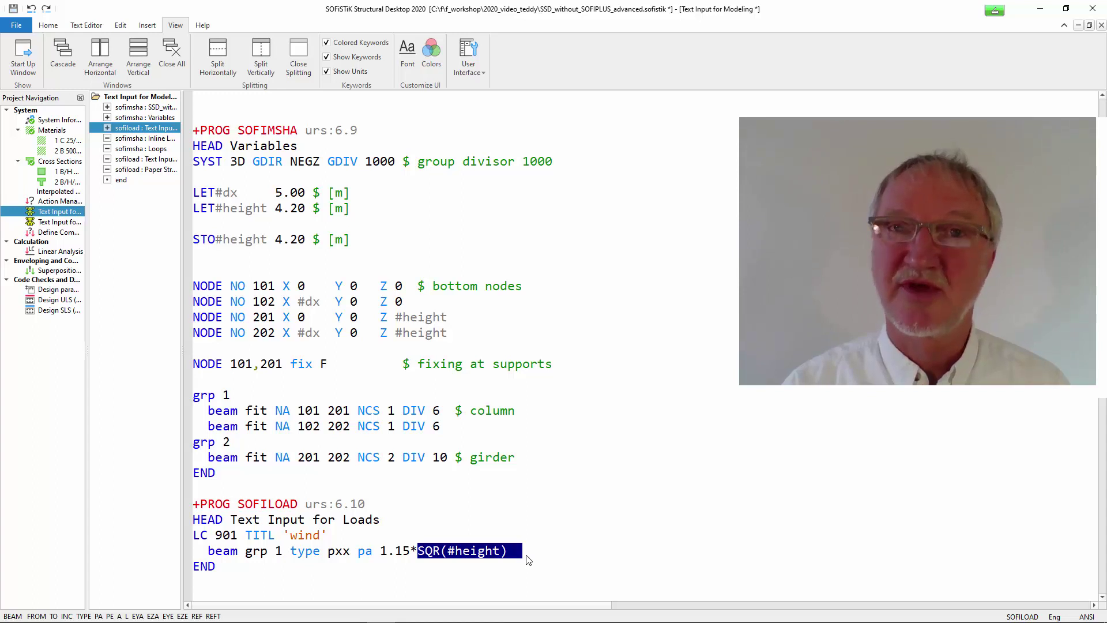
double_click(198, 242)
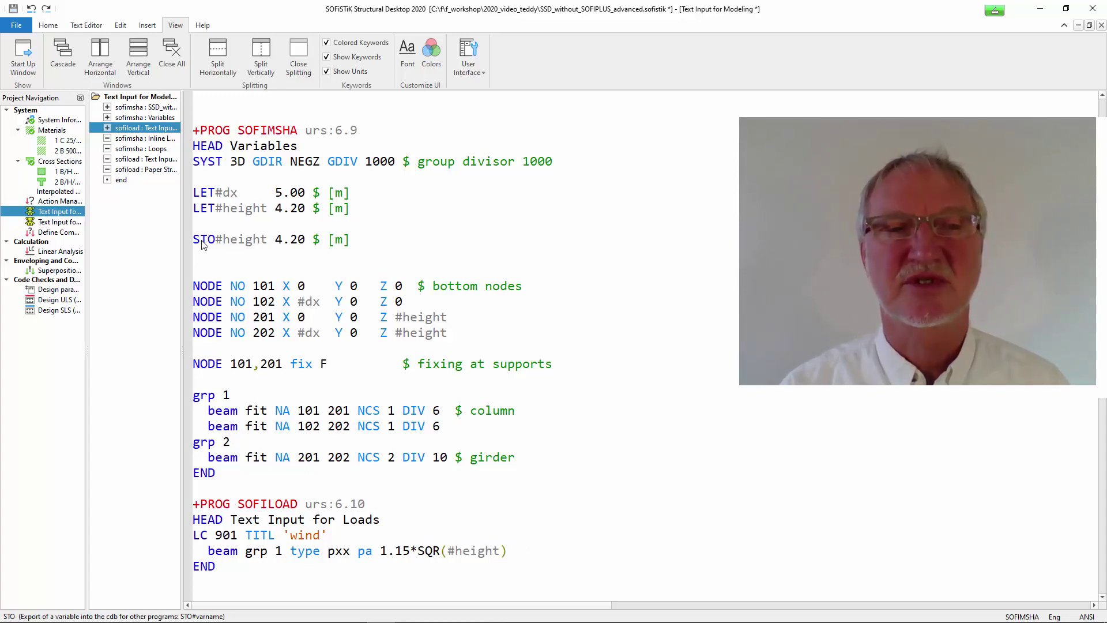
click(187, 213)
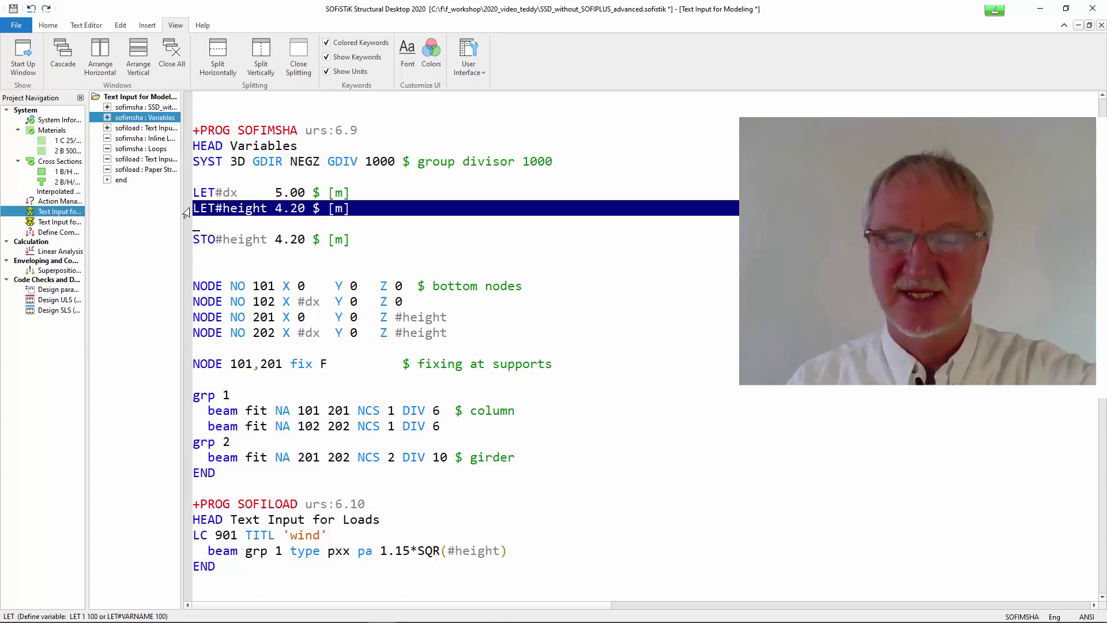
key(Delete)
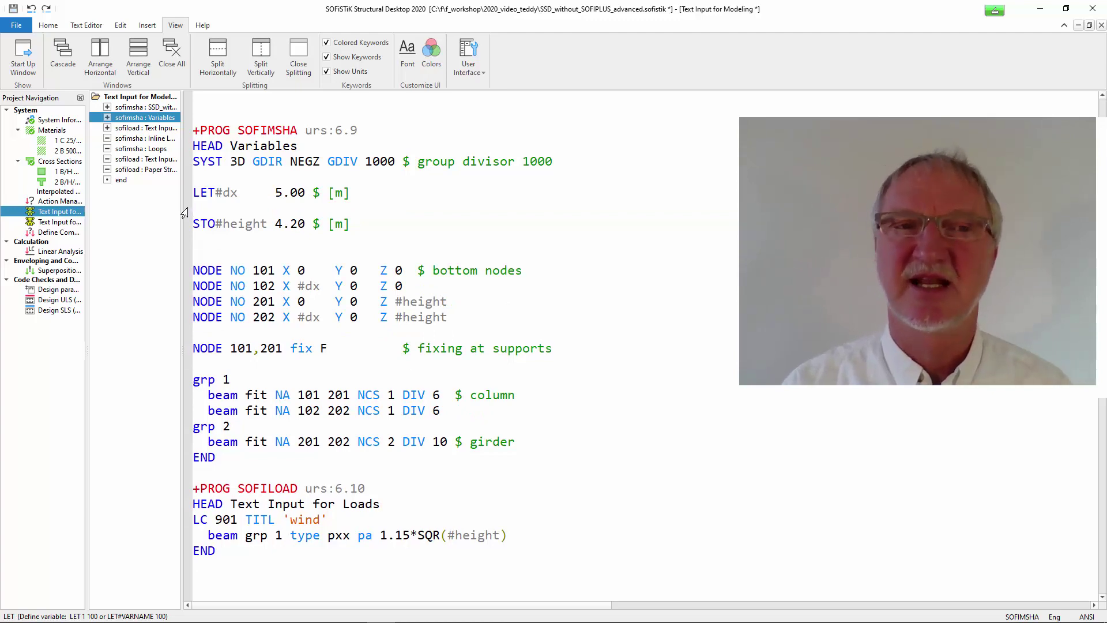
click(186, 223)
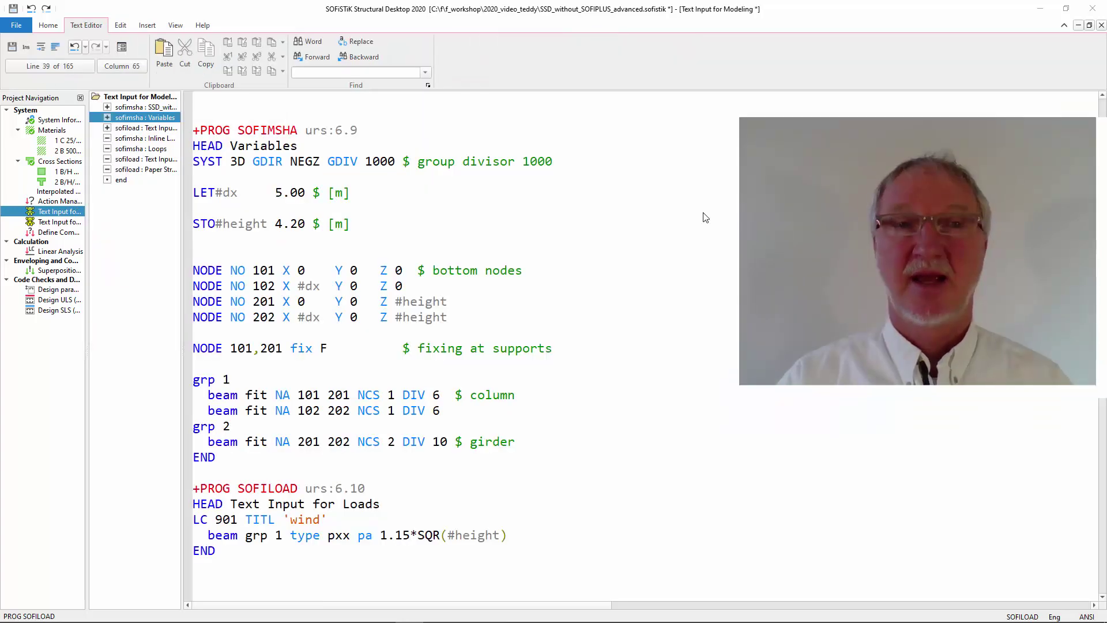
Review the Inline Loops NODE line generating node range 101 106 1.
drag(250, 272, 279, 272)
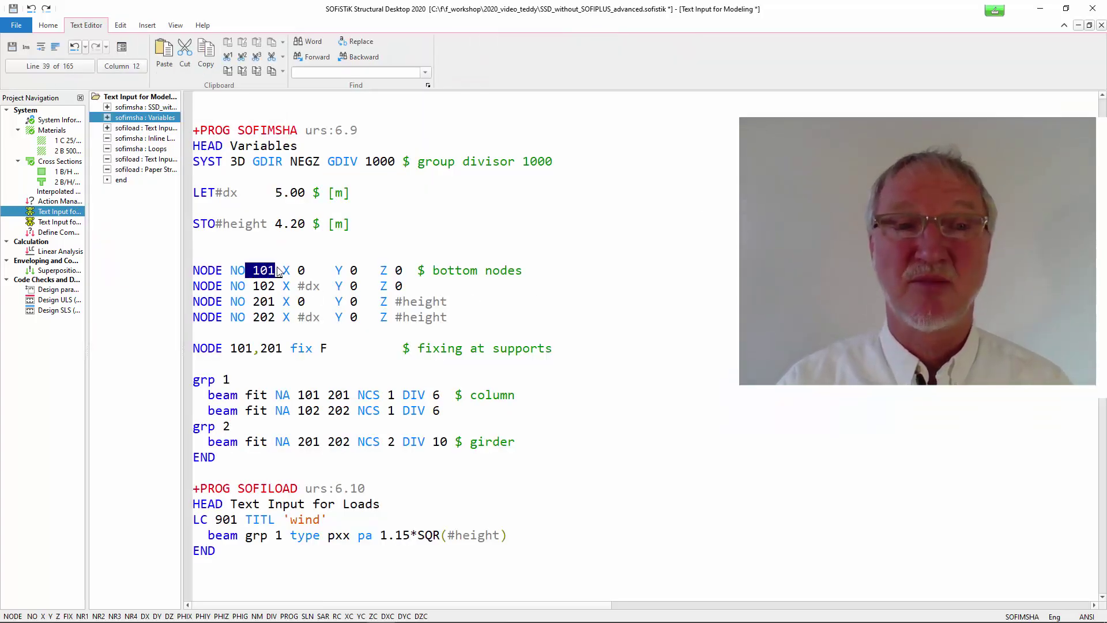
drag(253, 318, 276, 318)
scroll(278, 321, down, 2)
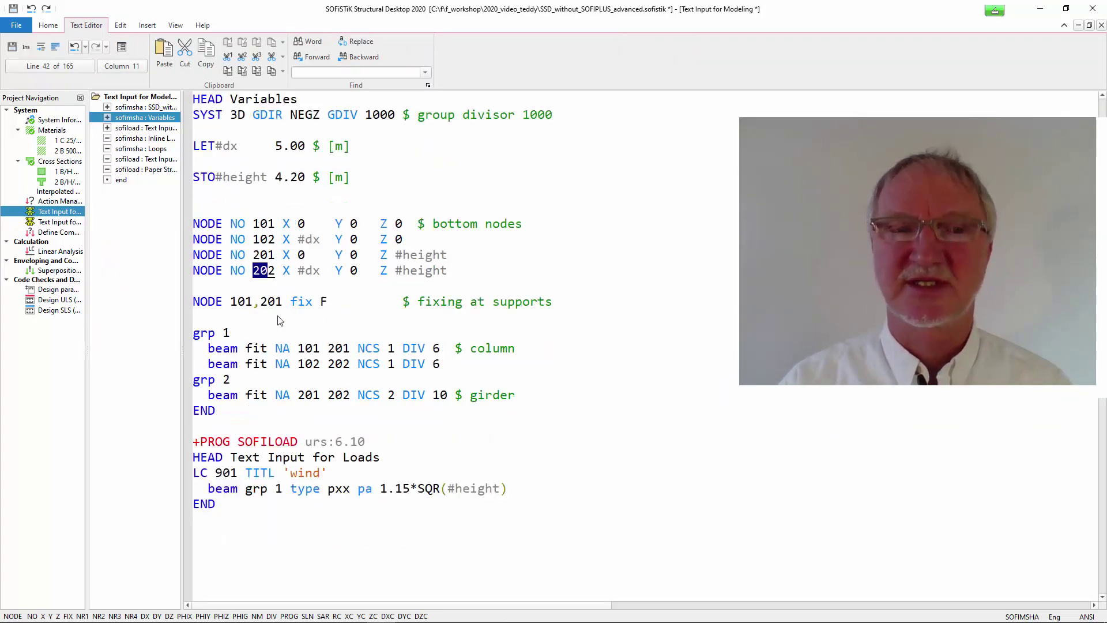
scroll(278, 320, down, 4)
scroll(279, 320, down, 6)
scroll(279, 321, down, 2)
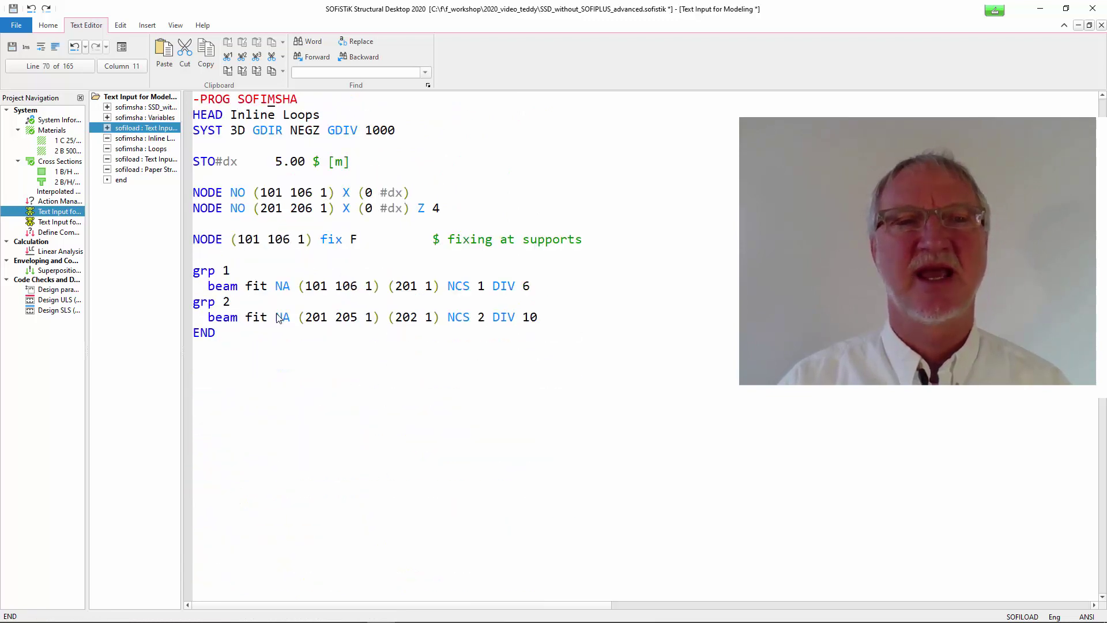
drag(231, 123, 337, 123)
click(339, 124)
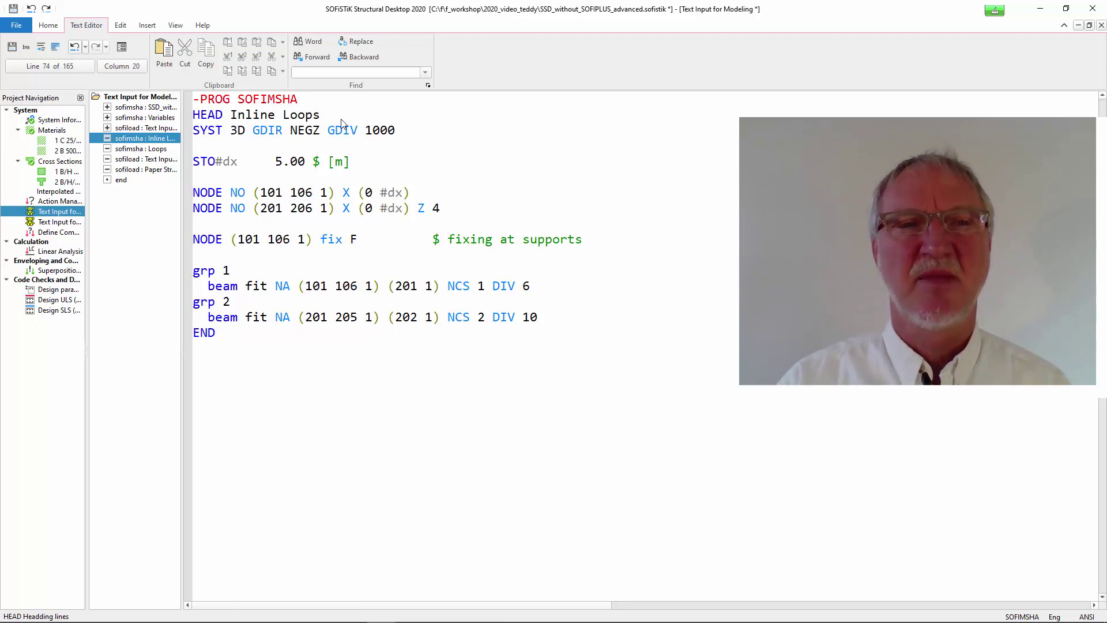
double_click(198, 198)
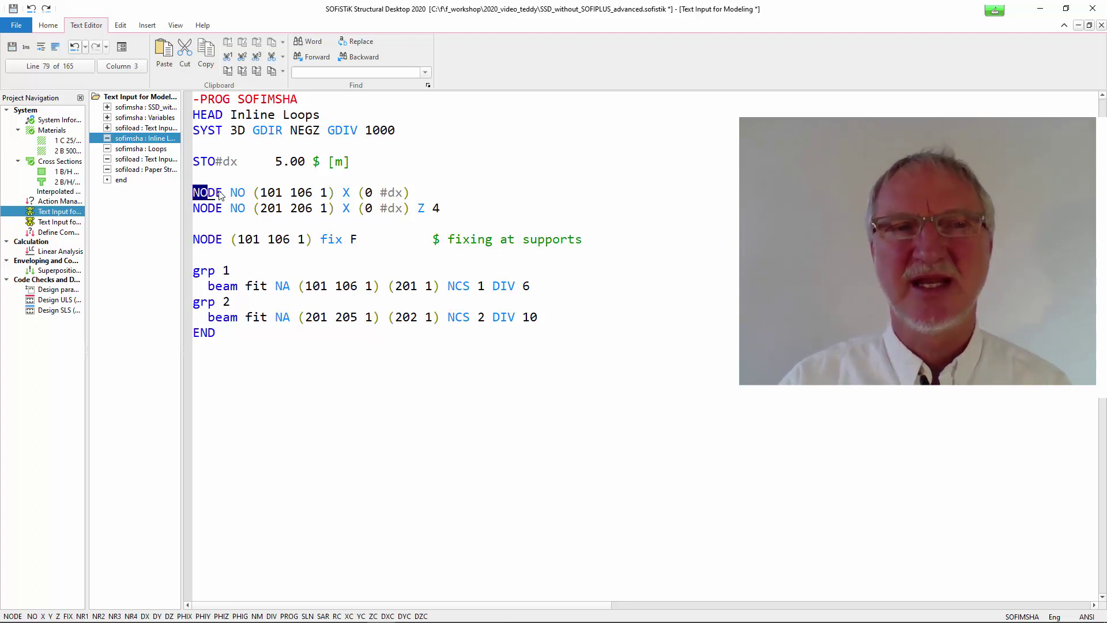
double_click(264, 195)
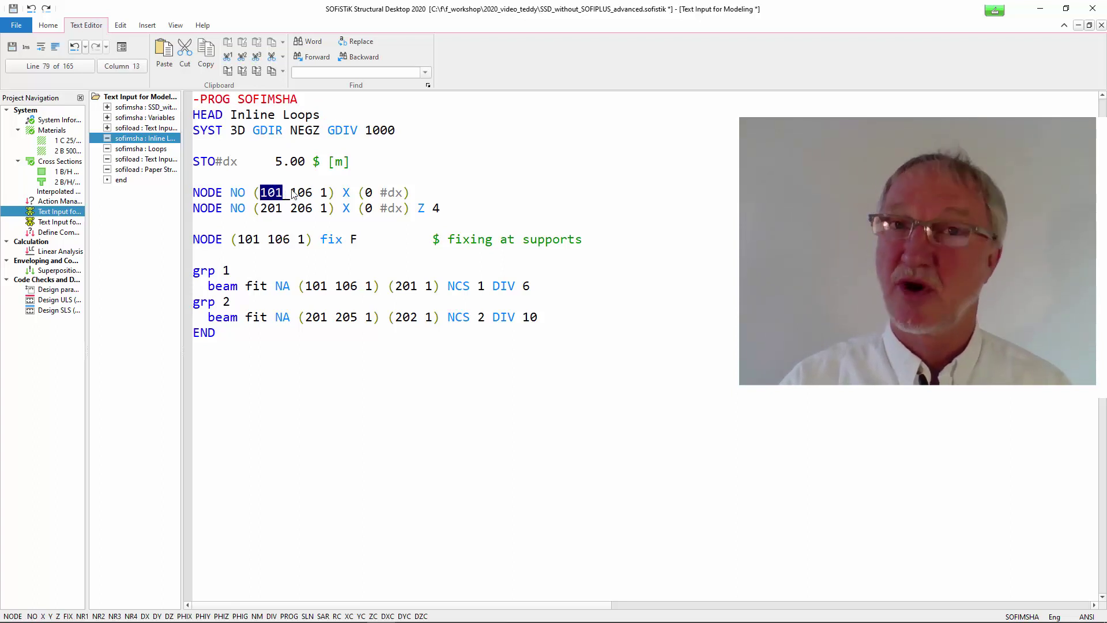
double_click(299, 193)
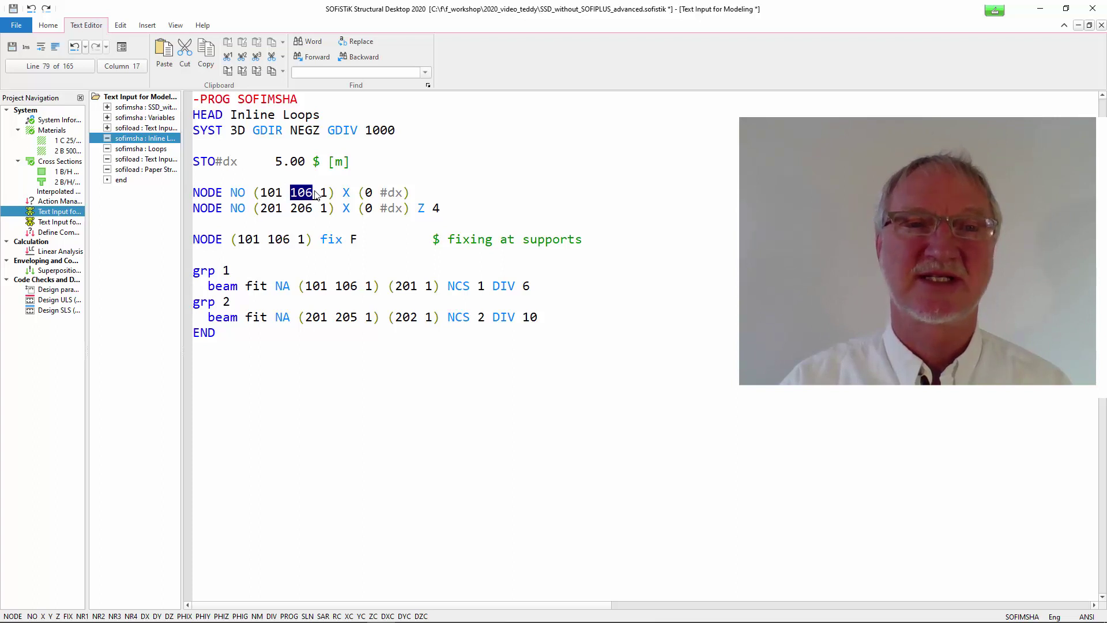
double_click(324, 194)
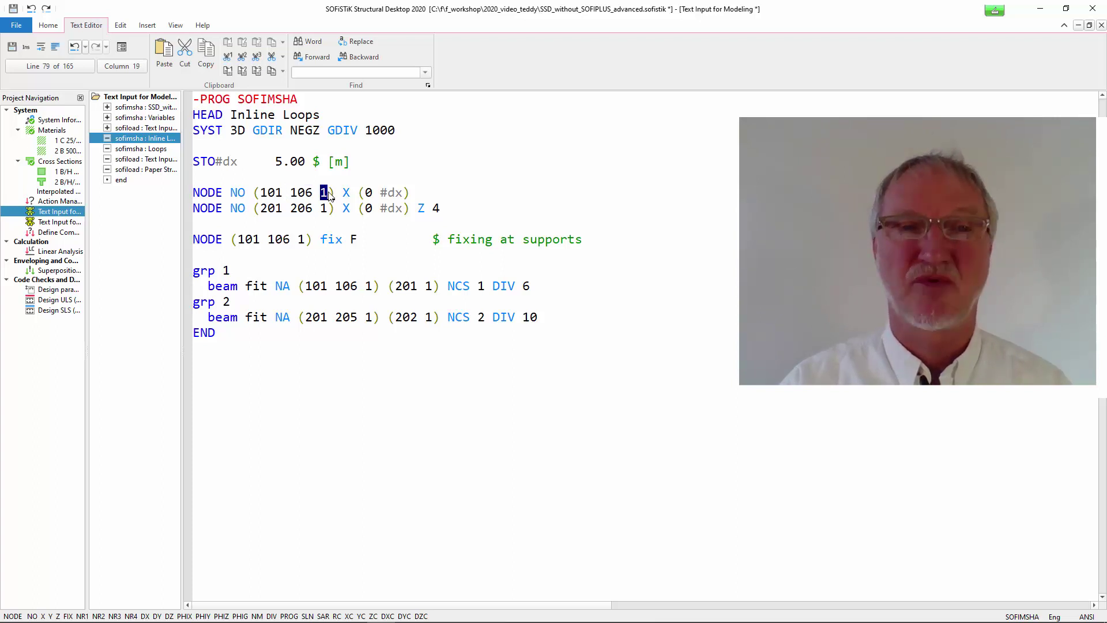
drag(260, 194, 328, 194)
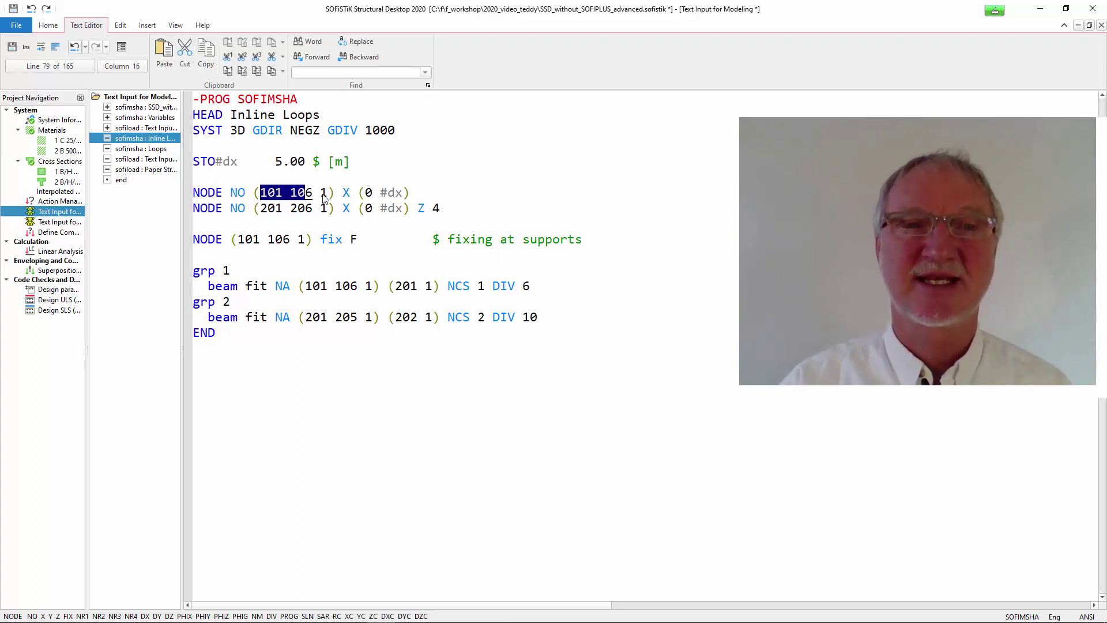
key(Up)
key(Up)
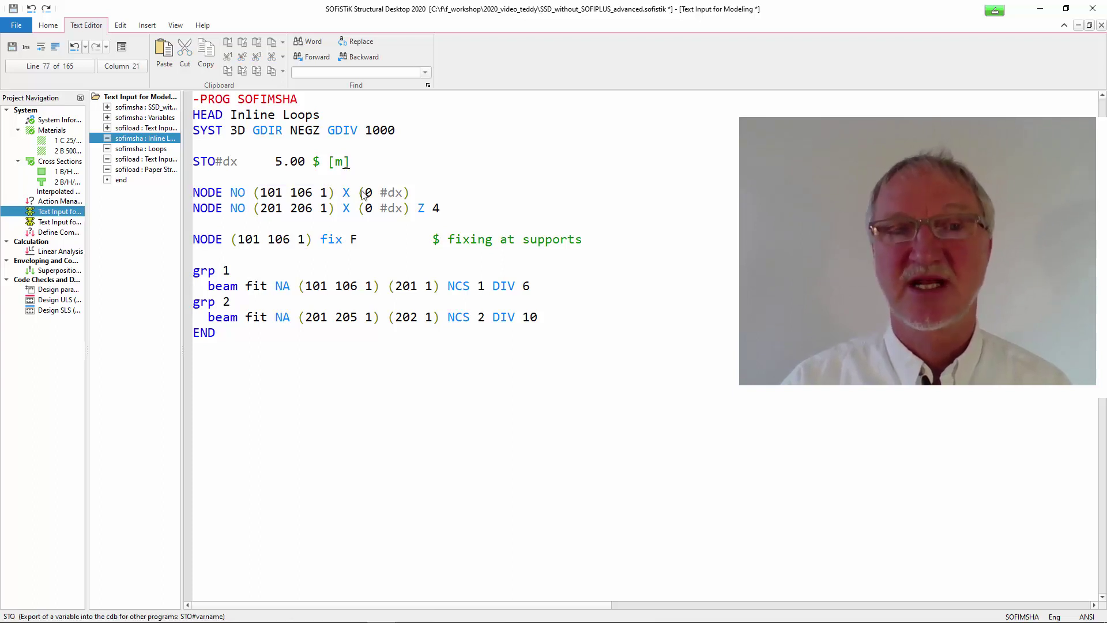
Examine start X 0, increment #dx, the node 201 row's Z 4 and the grp 1 beam node range.
drag(365, 194, 375, 195)
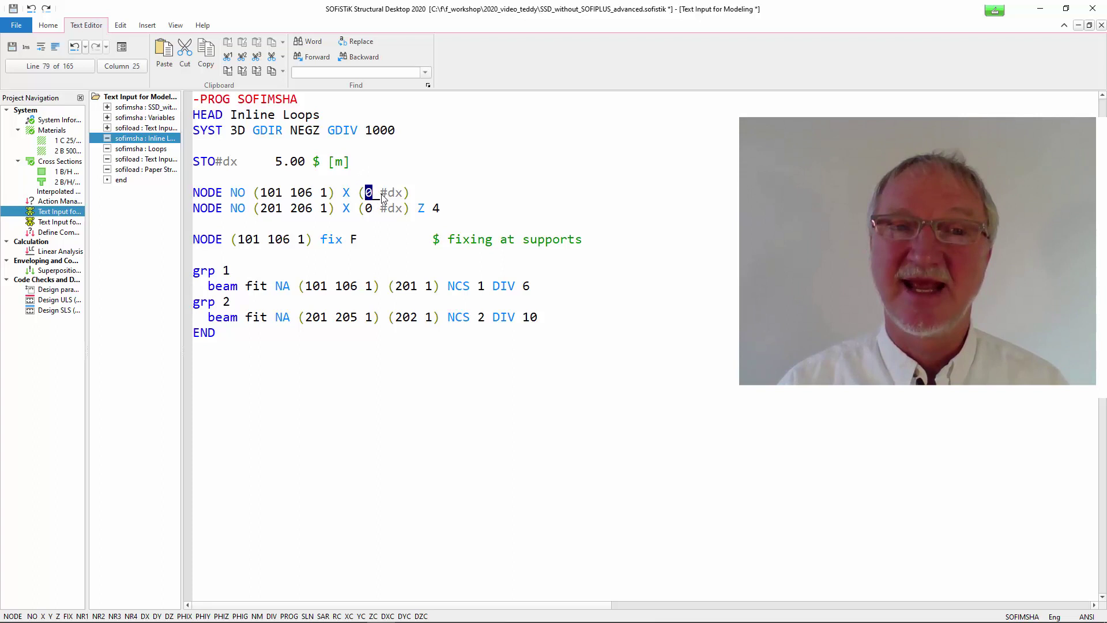
drag(381, 192, 405, 196)
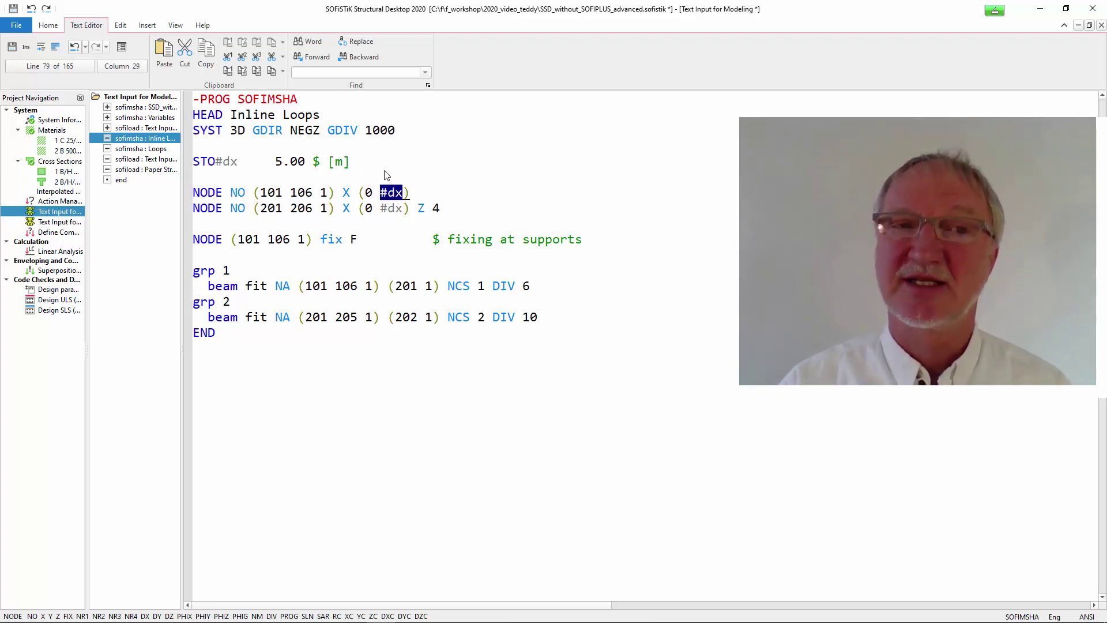
click(184, 167)
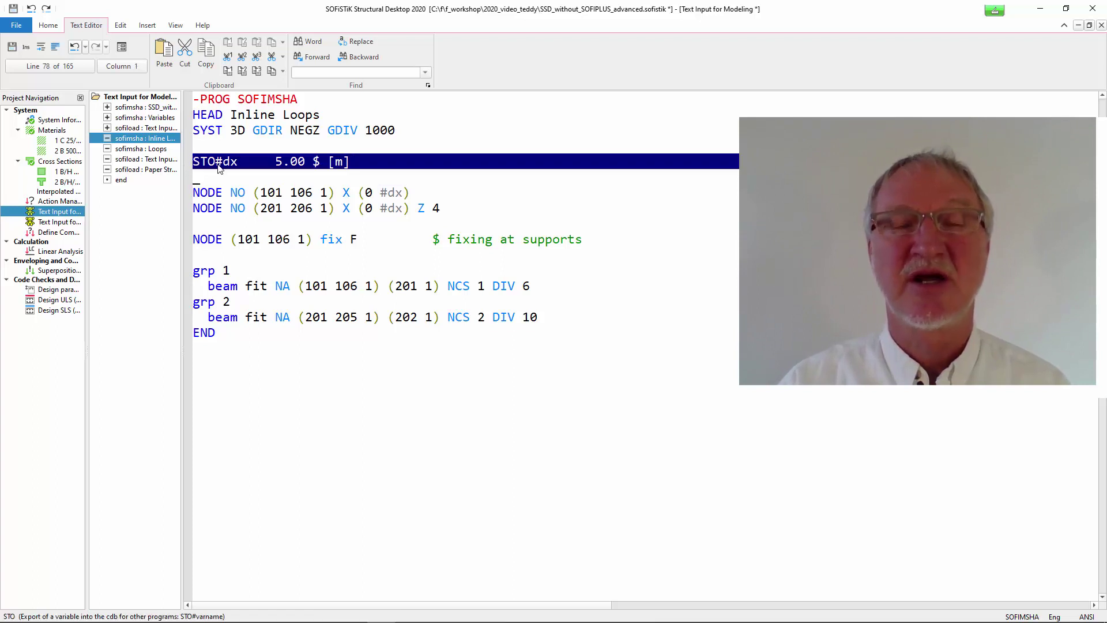
click(279, 165)
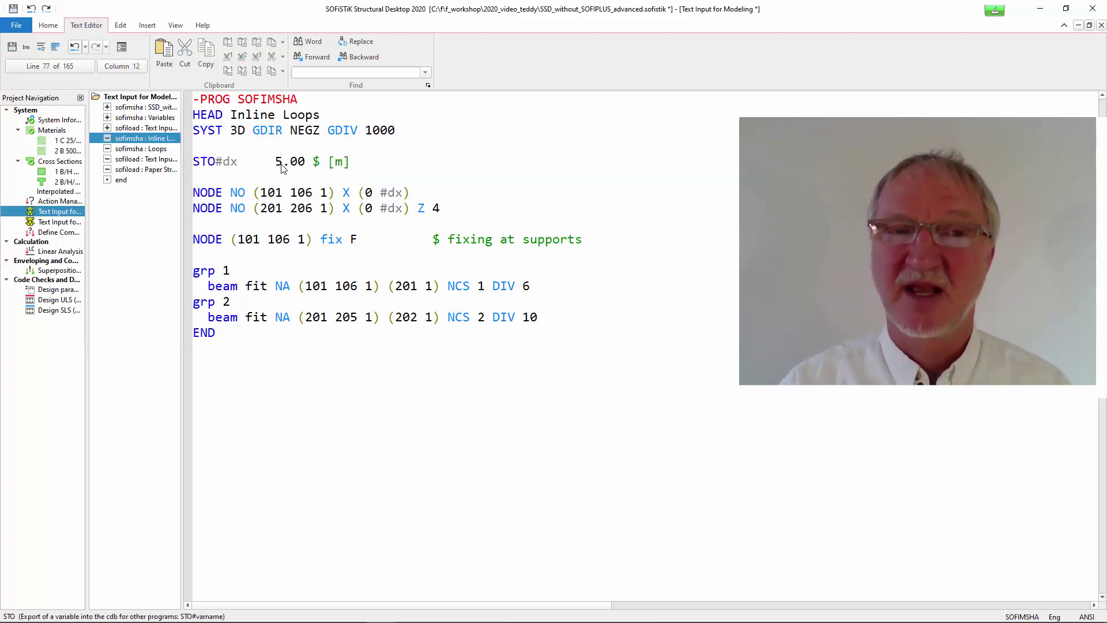
drag(262, 209, 284, 210)
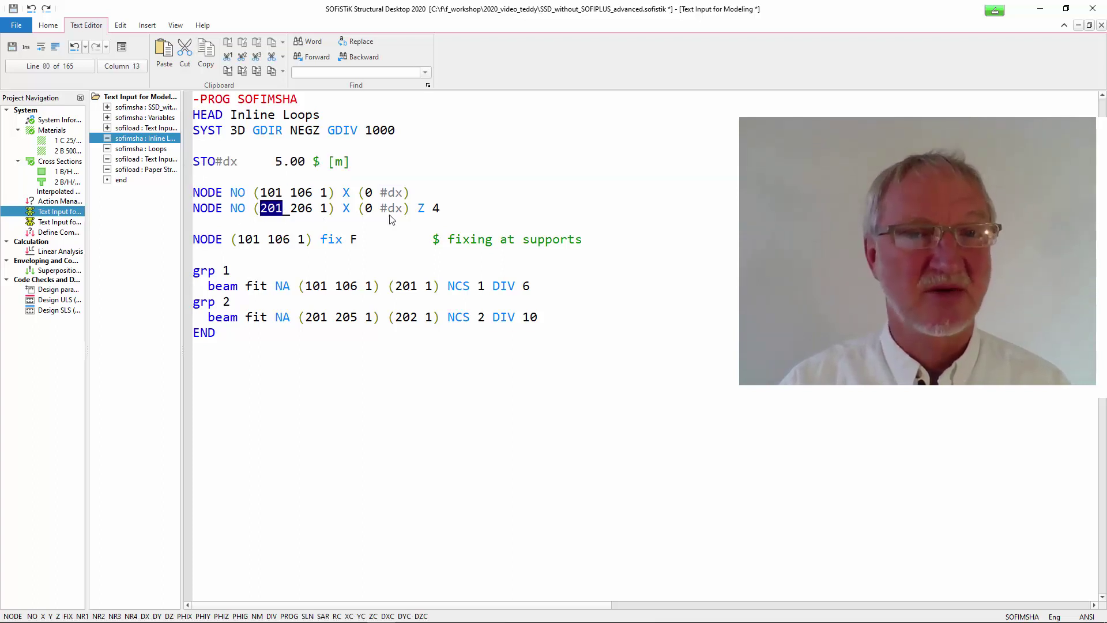
drag(411, 210, 456, 211)
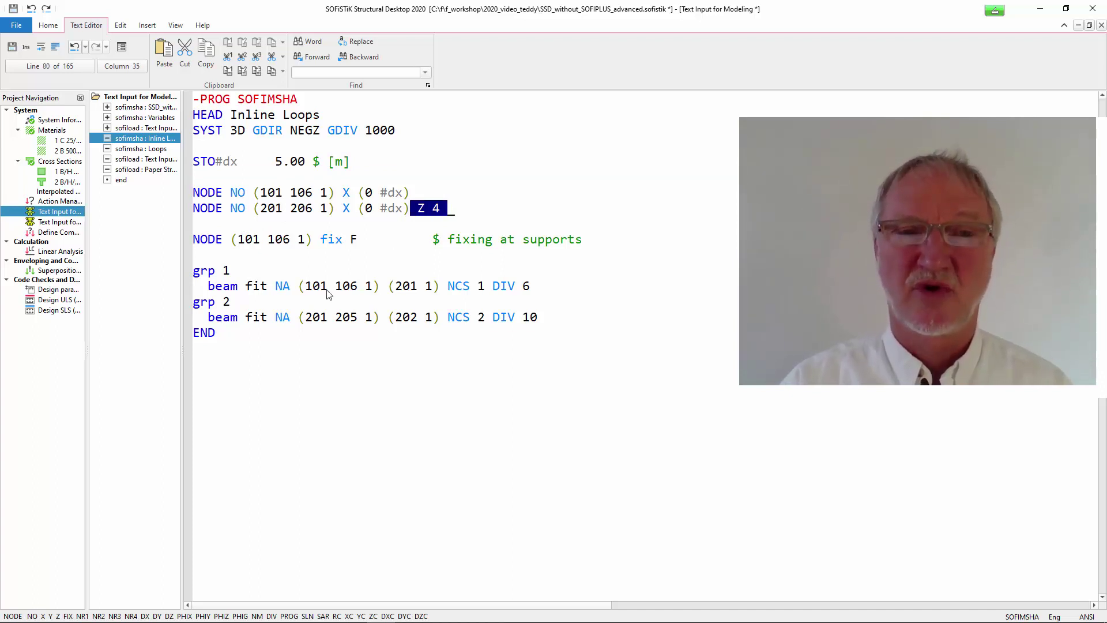
drag(320, 292, 360, 292)
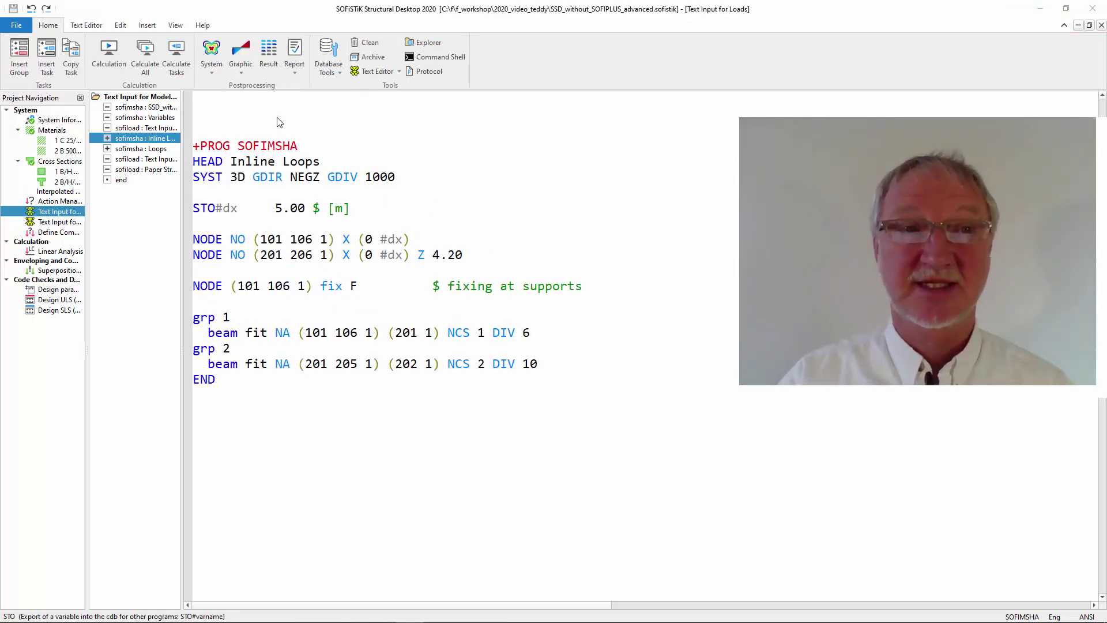
Show the frame in System Visualization, then return to the task's text input.
click(212, 52)
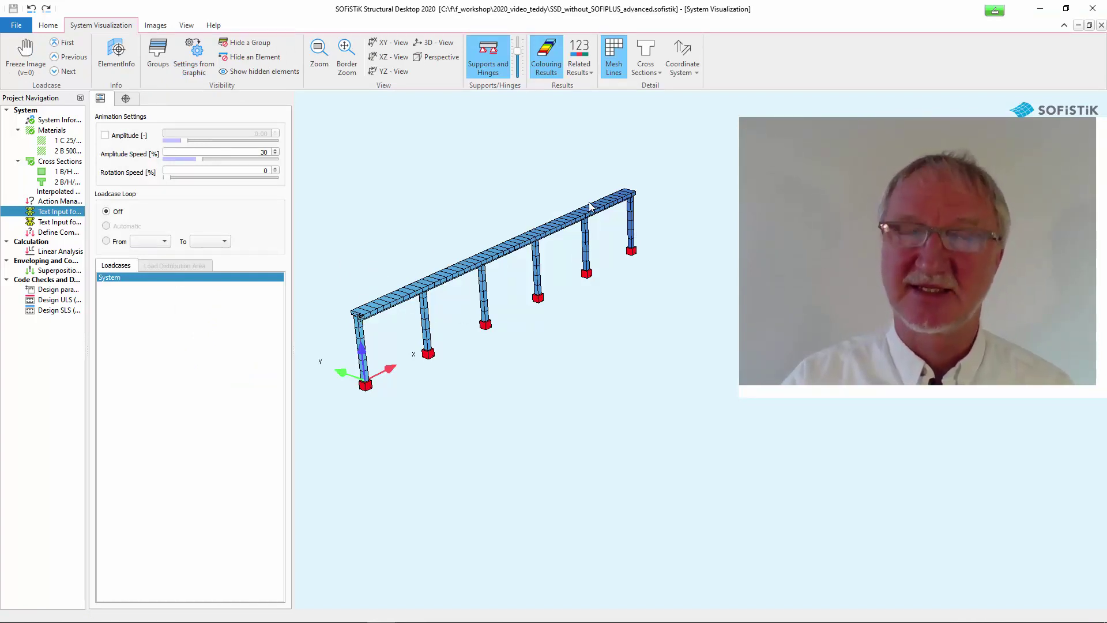
double_click(58, 211)
scroll(292, 274, down, 4)
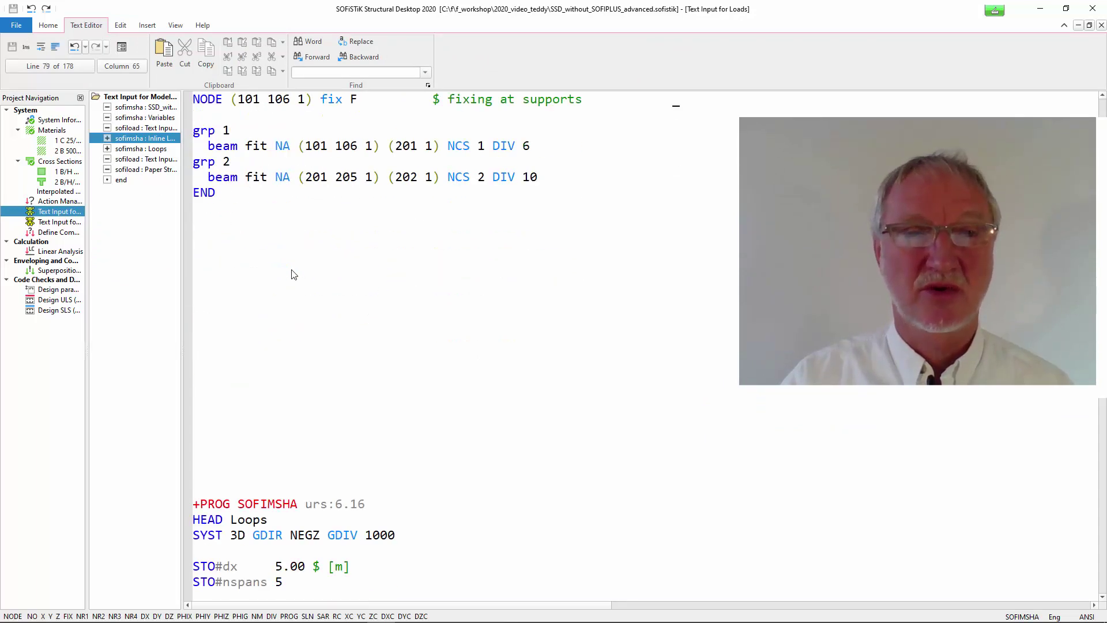
scroll(292, 273, down, 4)
scroll(292, 274, down, 3)
scroll(292, 273, down, 1)
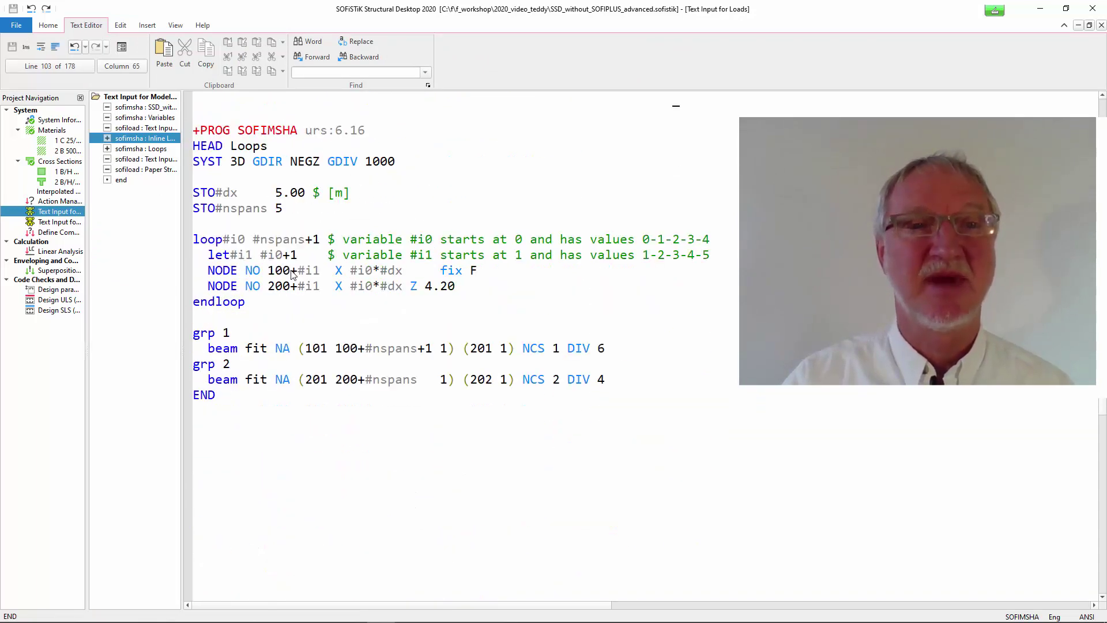
Review the Loops task heading and the STO#nspans 5 span-count definition.
drag(230, 147, 288, 146)
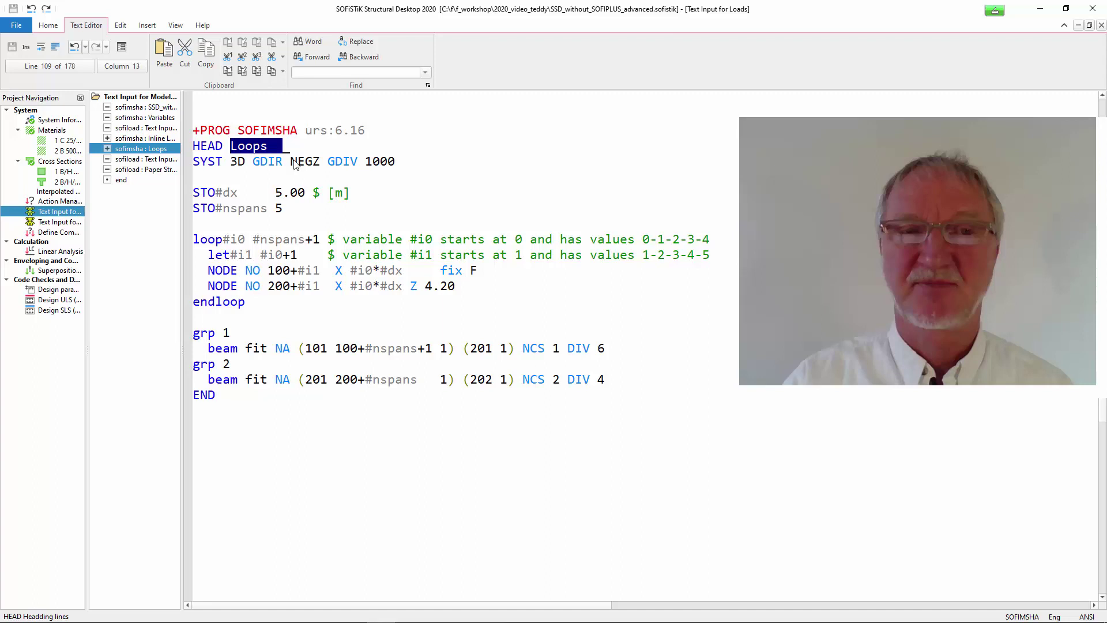
click(292, 172)
drag(215, 208, 300, 210)
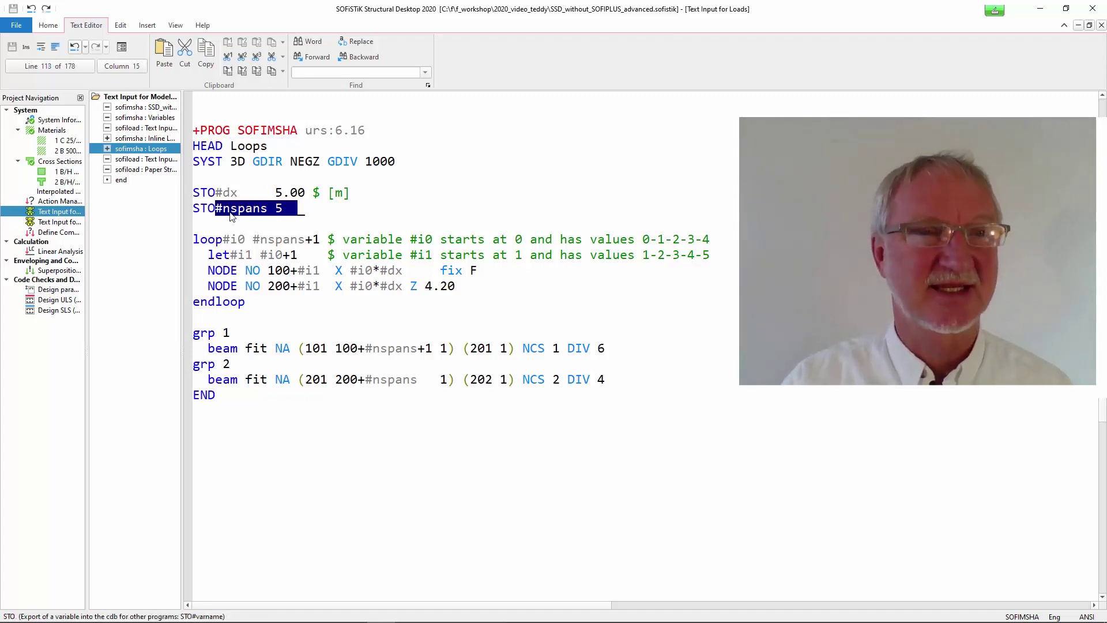
click(222, 215)
drag(197, 218, 271, 213)
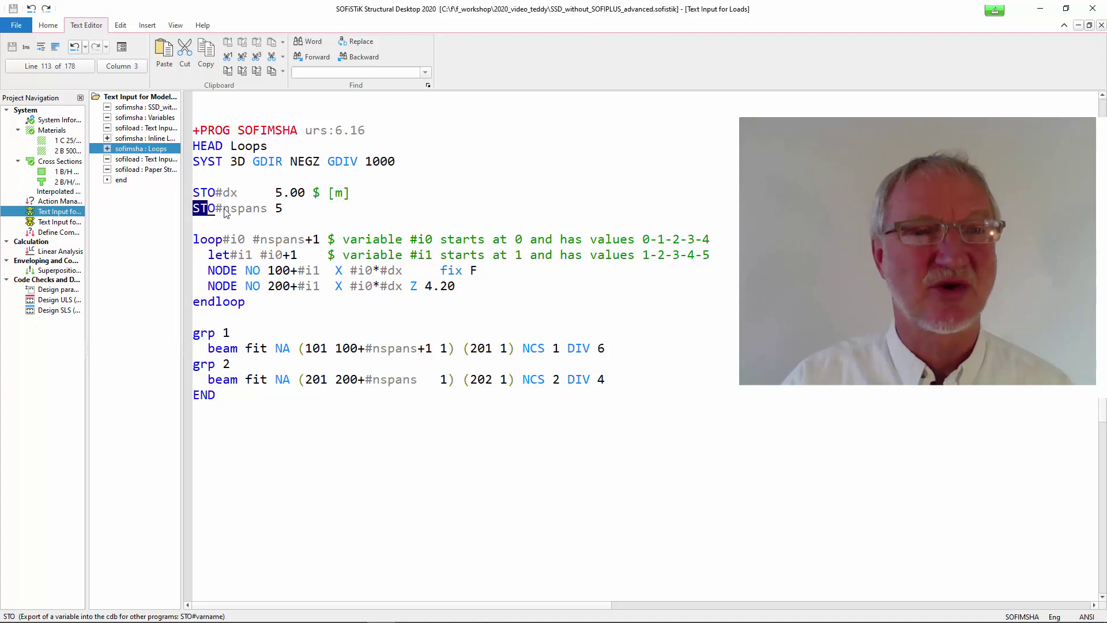
click(264, 227)
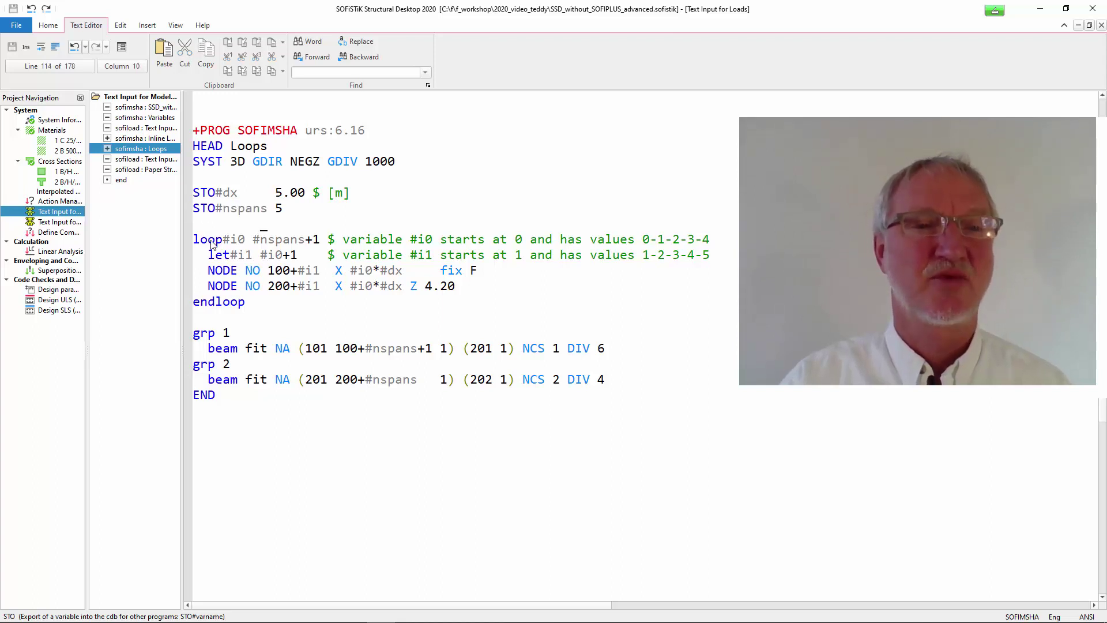
Trace the loop index #i0 values 0-5 and let #i1 = #i0+1 values 1-6.
drag(195, 245, 322, 242)
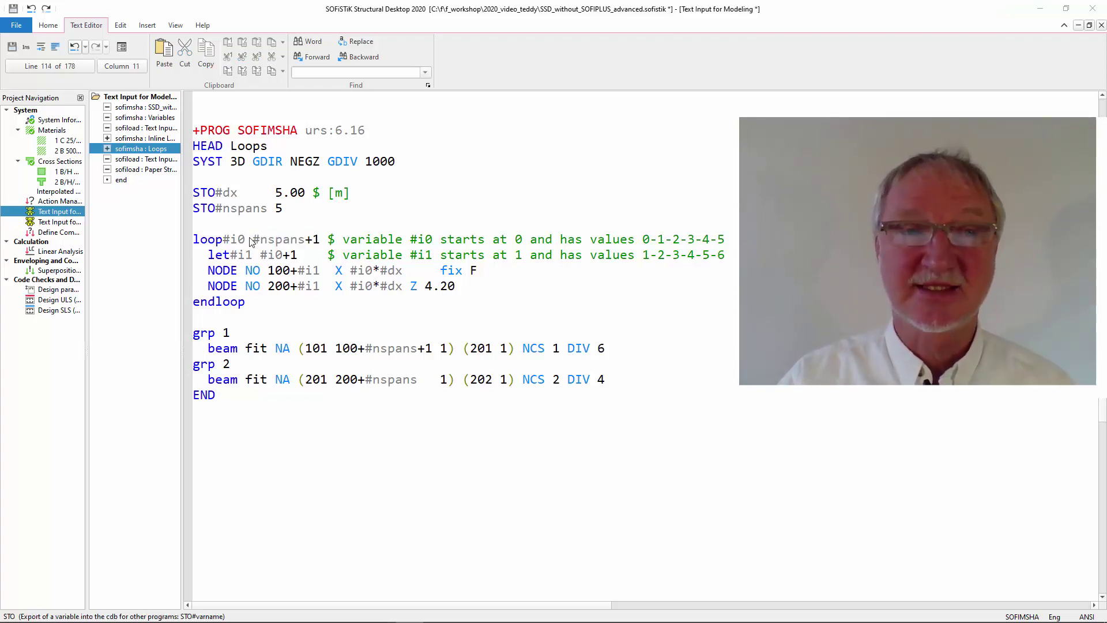
drag(227, 246, 248, 246)
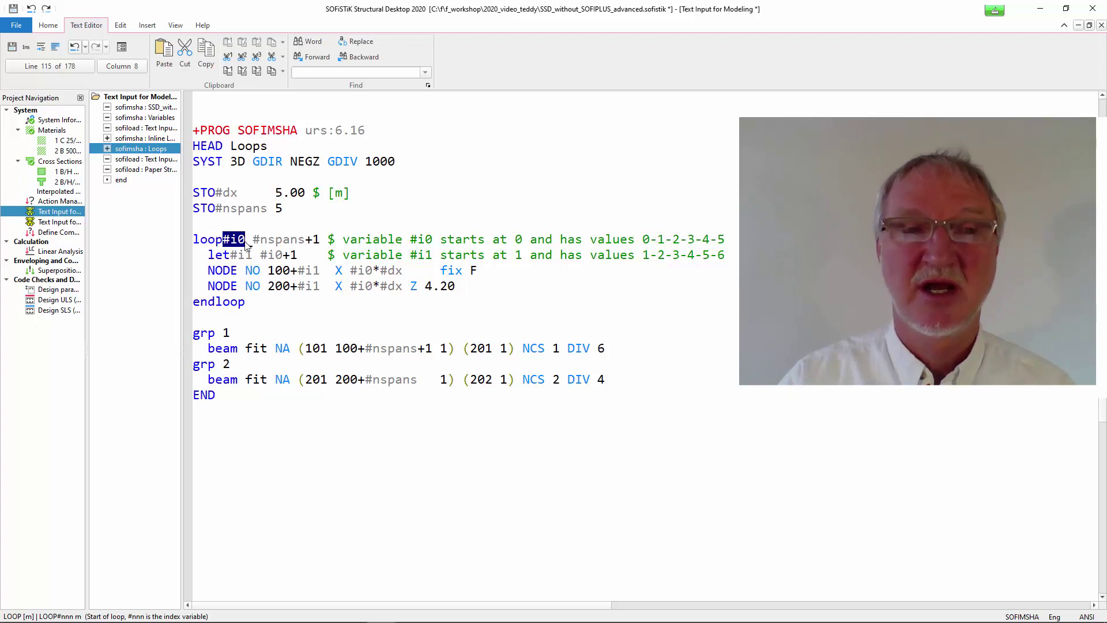
double_click(648, 241)
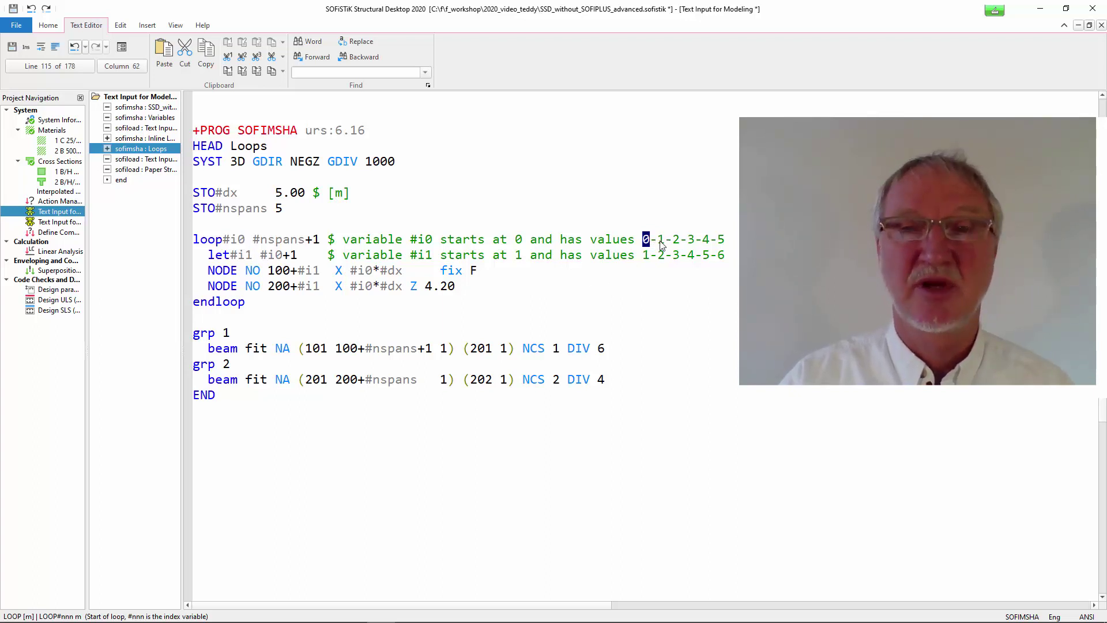
double_click(660, 242)
double_click(677, 242)
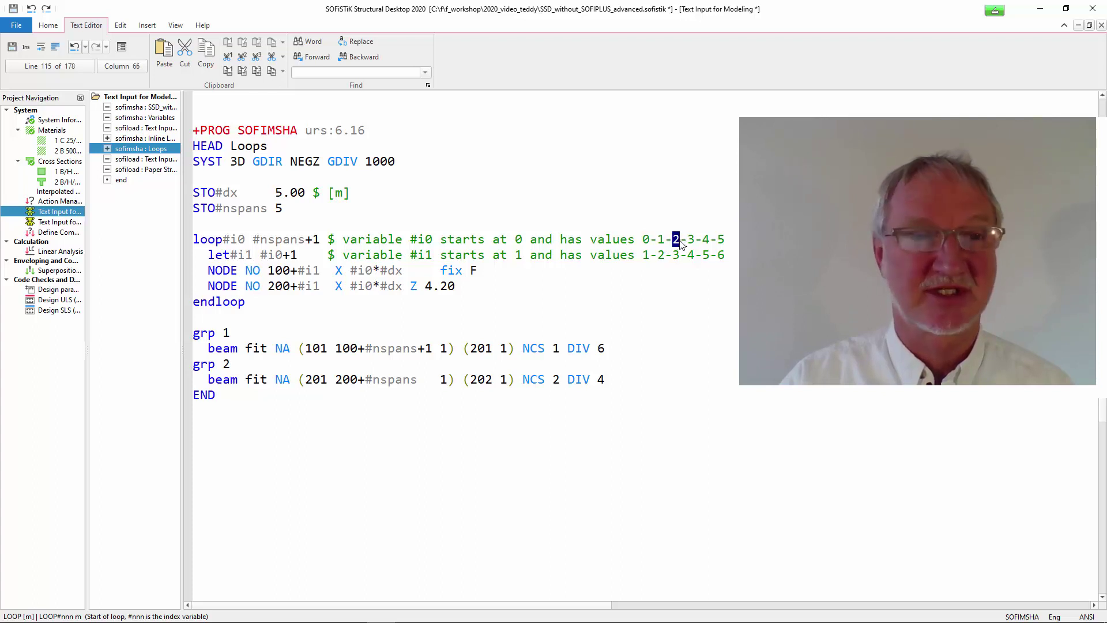
double_click(724, 241)
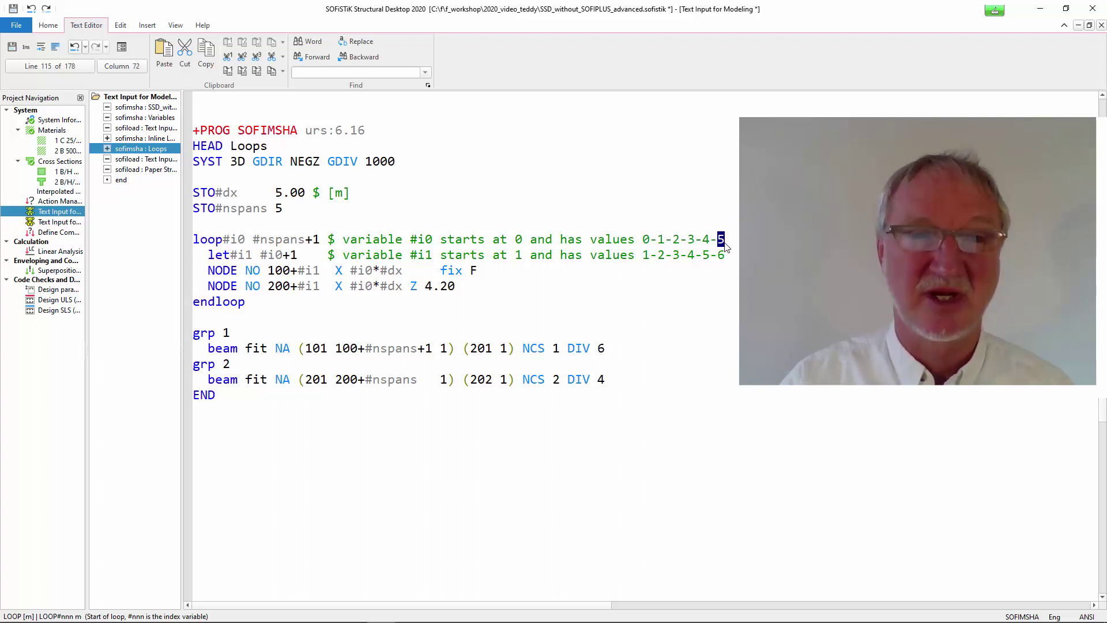
double_click(217, 256)
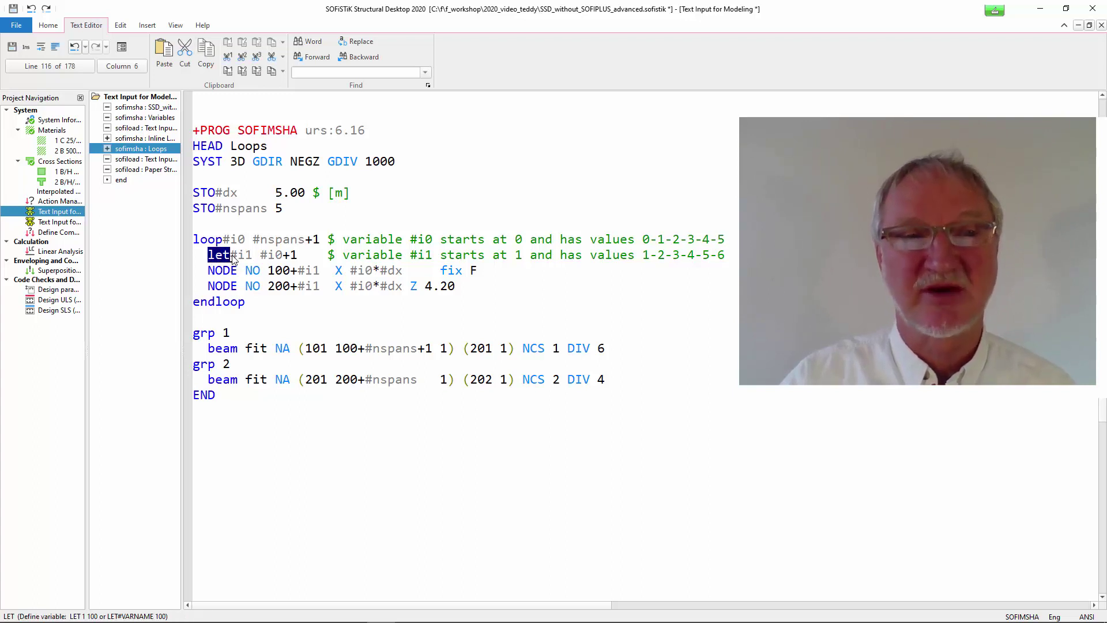
drag(240, 260, 297, 260)
click(304, 259)
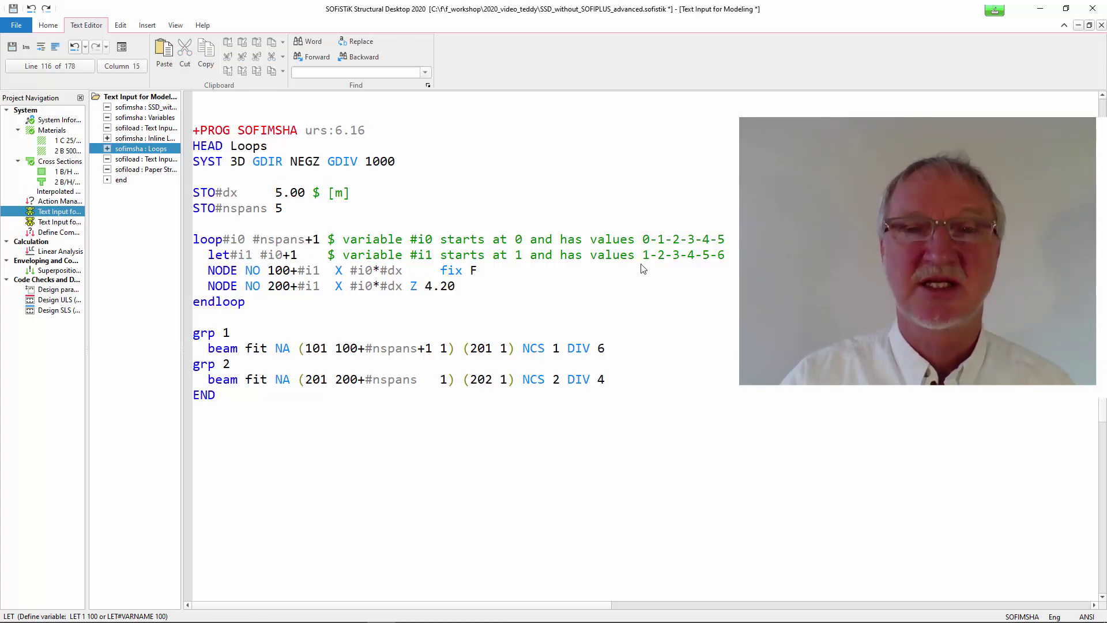
drag(645, 260, 736, 260)
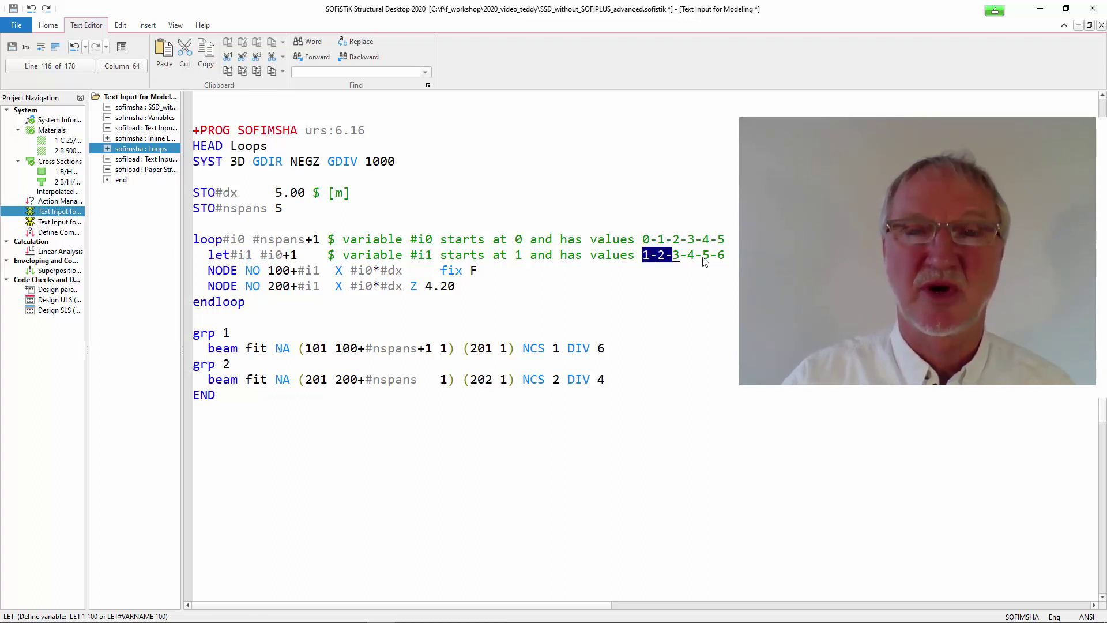
click(517, 128)
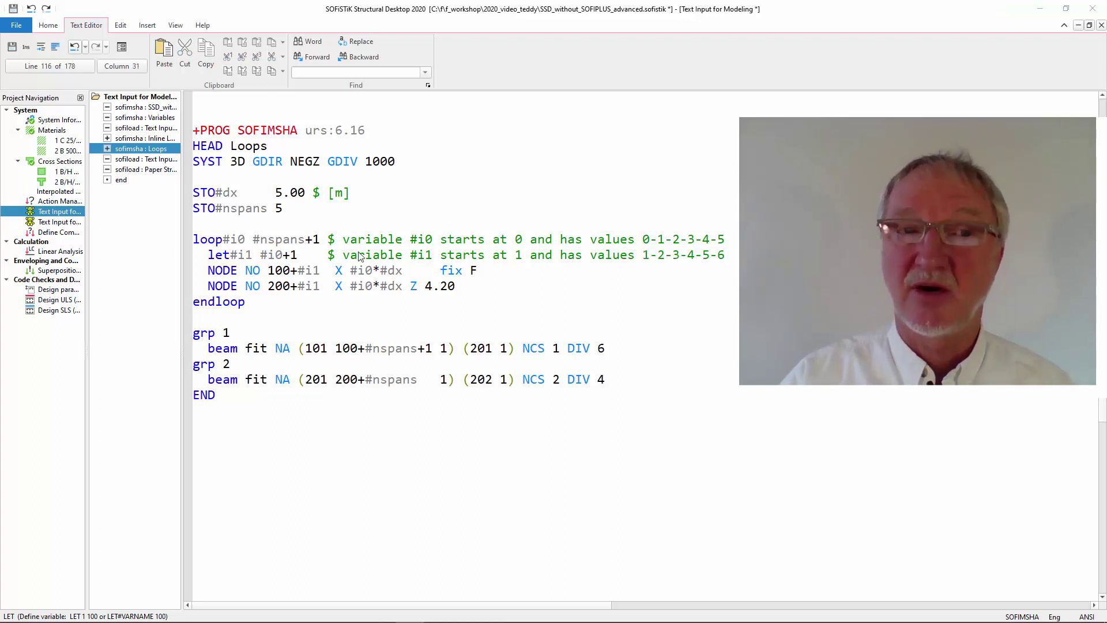
Examine the looped NODE line's number 100+#i1 and X coordinate factor #i0.
double_click(231, 275)
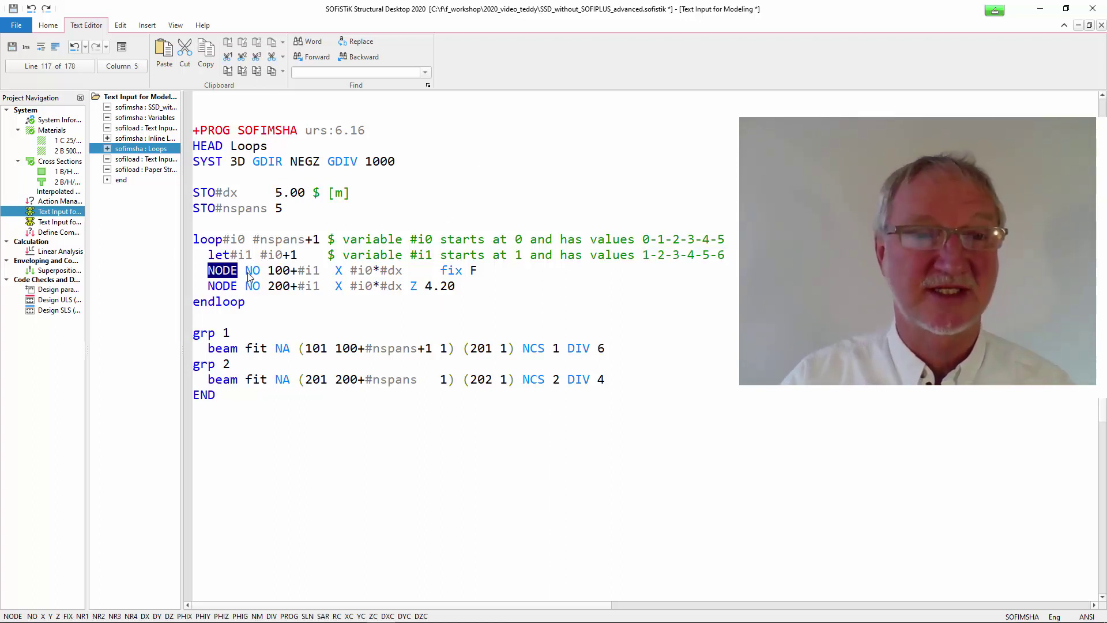
click(271, 275)
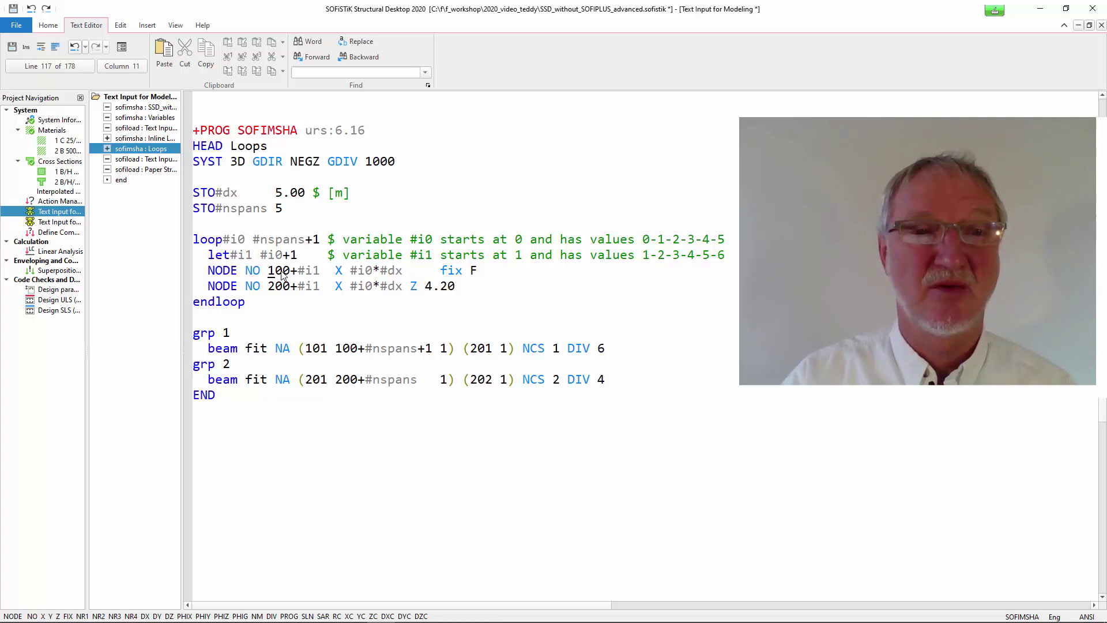
drag(268, 275, 324, 276)
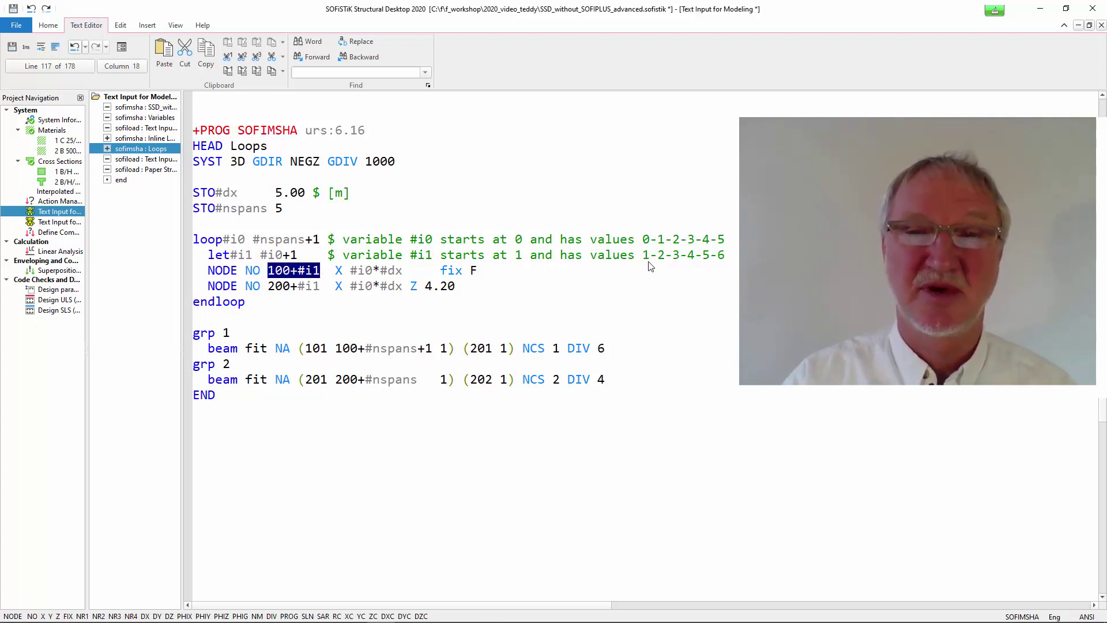
drag(643, 257, 653, 260)
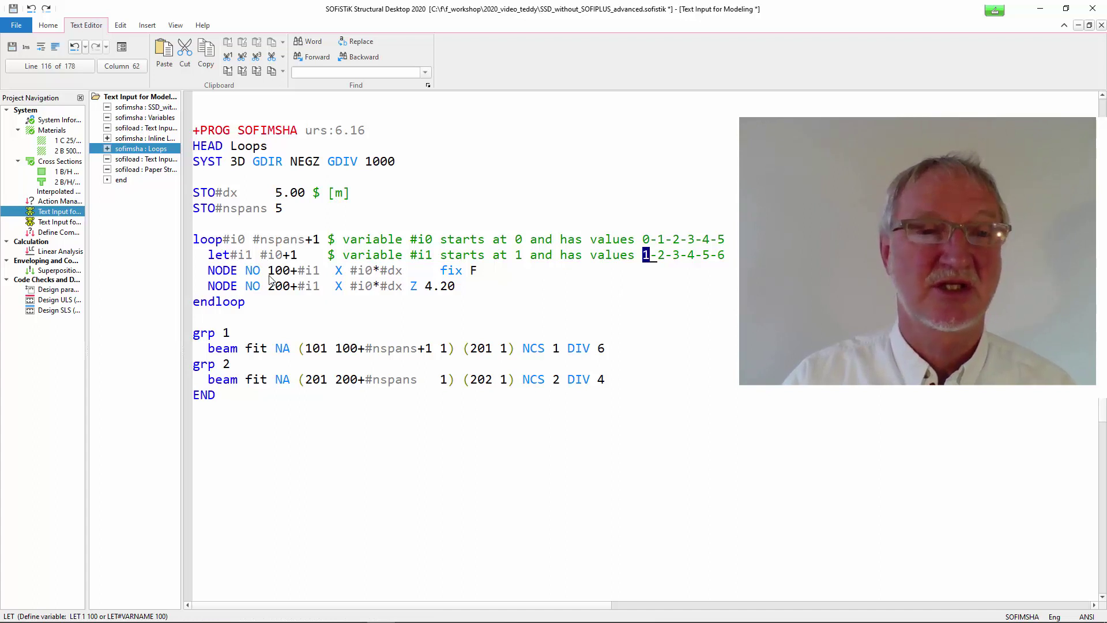
drag(269, 275, 323, 275)
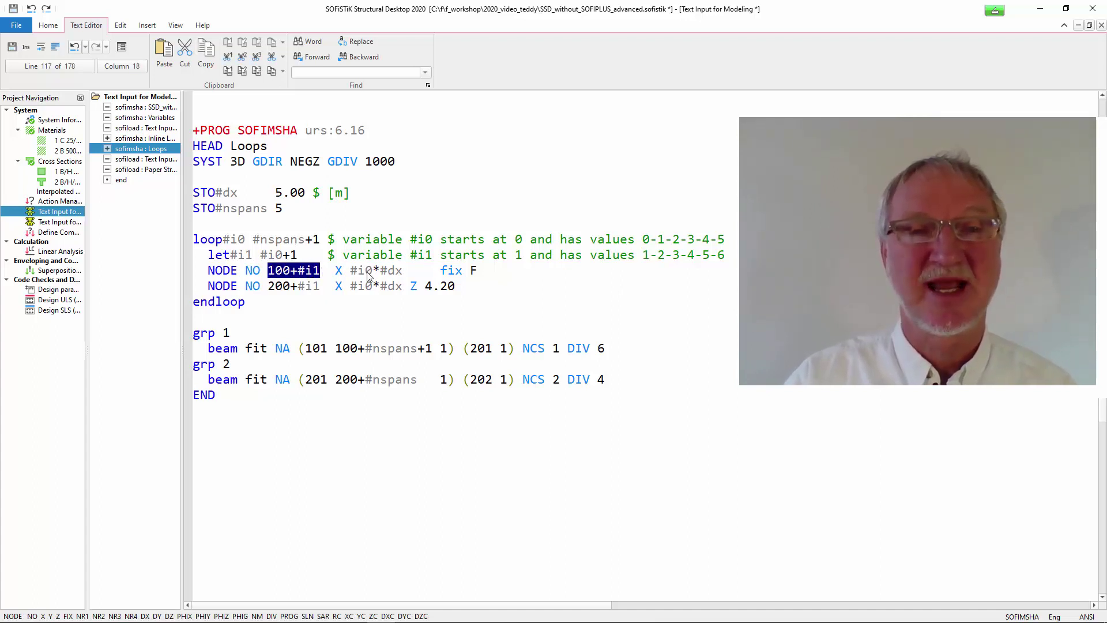
drag(350, 275, 375, 275)
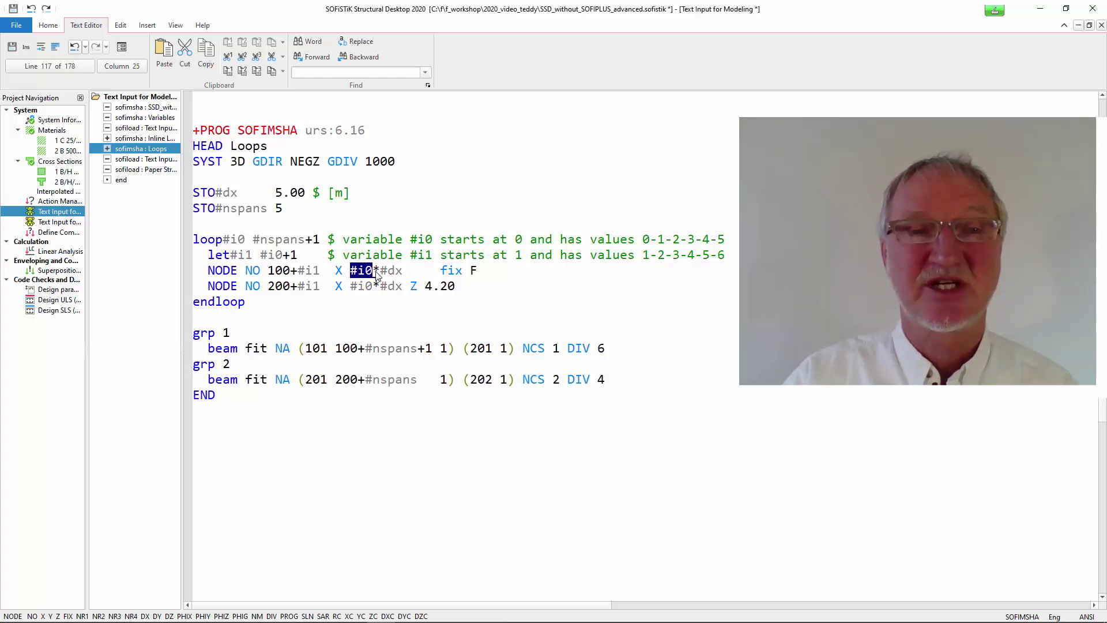
drag(642, 242, 653, 243)
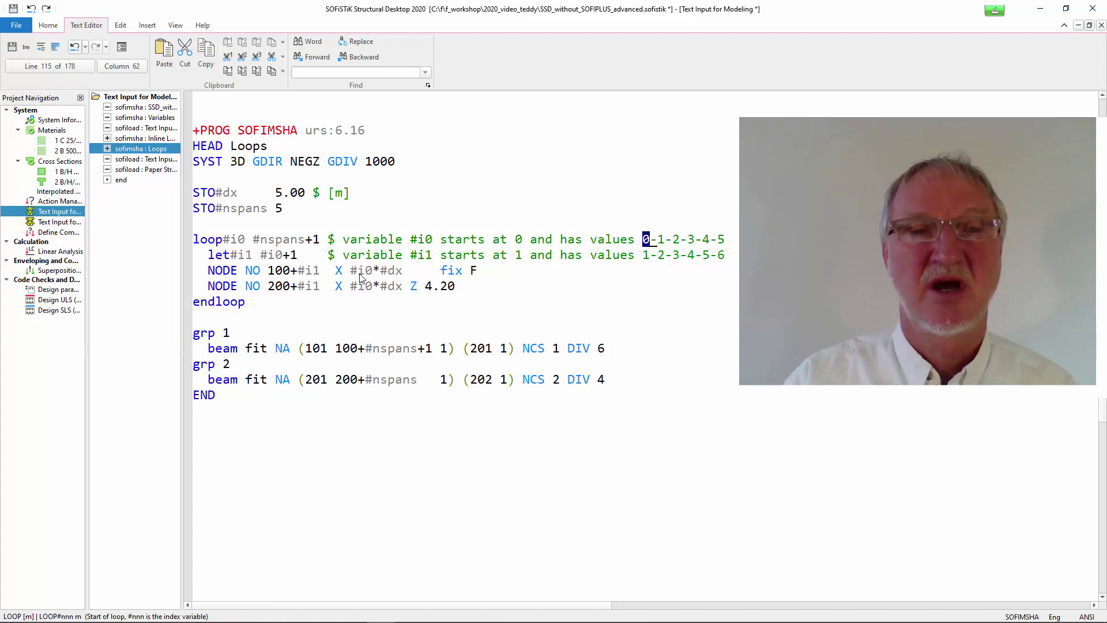
click(382, 275)
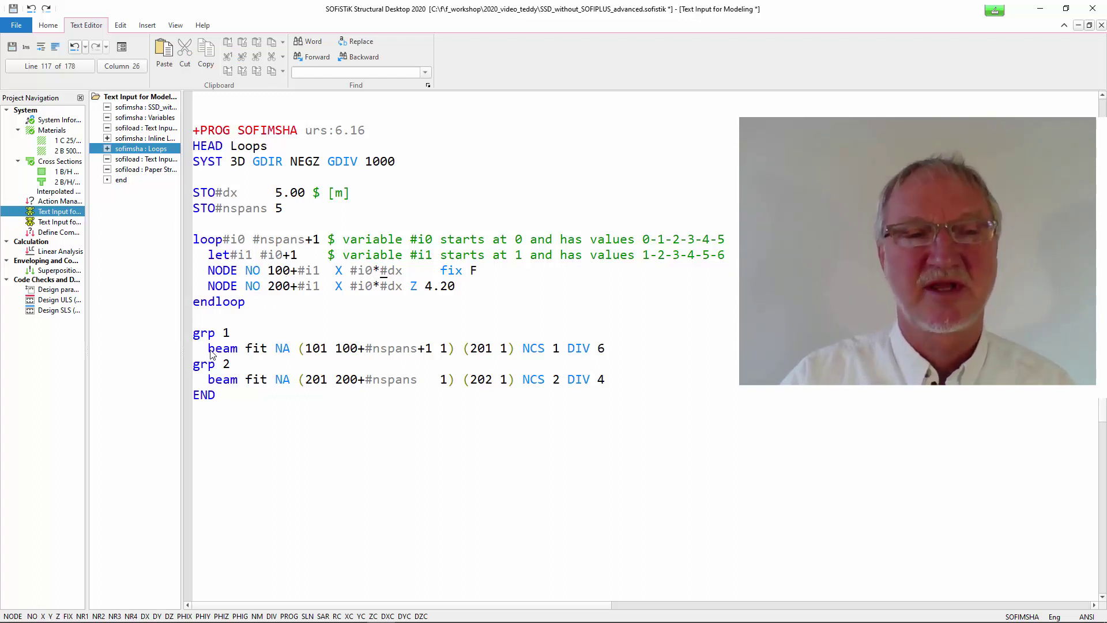
Review the beam range 101 to 100+#nspans+1 and select the span count 5 to replace with 15.
drag(209, 350, 642, 352)
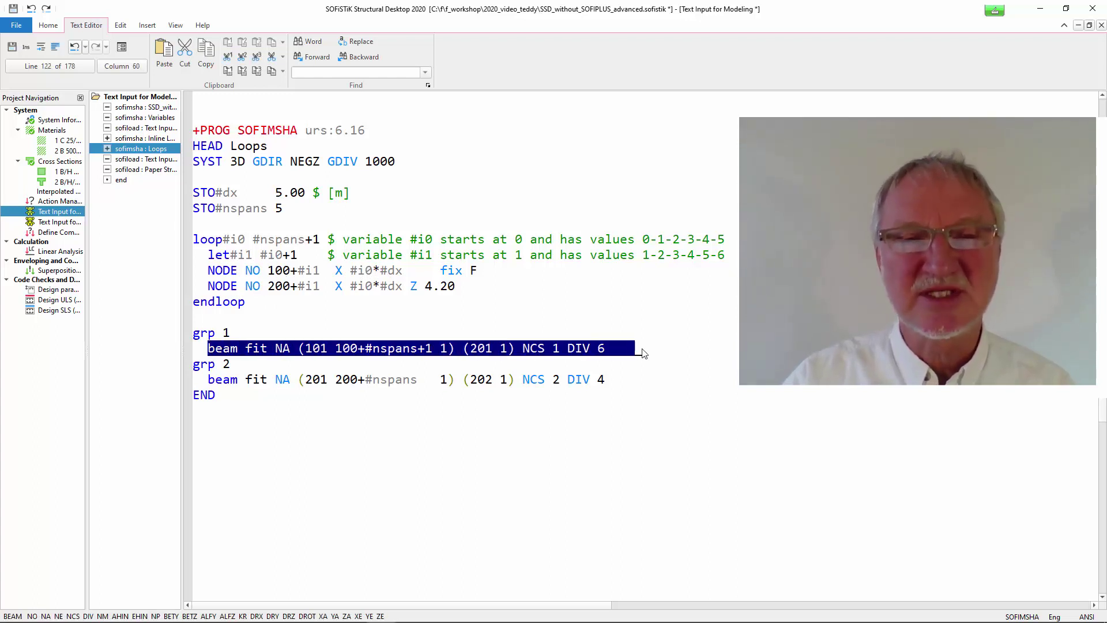
click(342, 319)
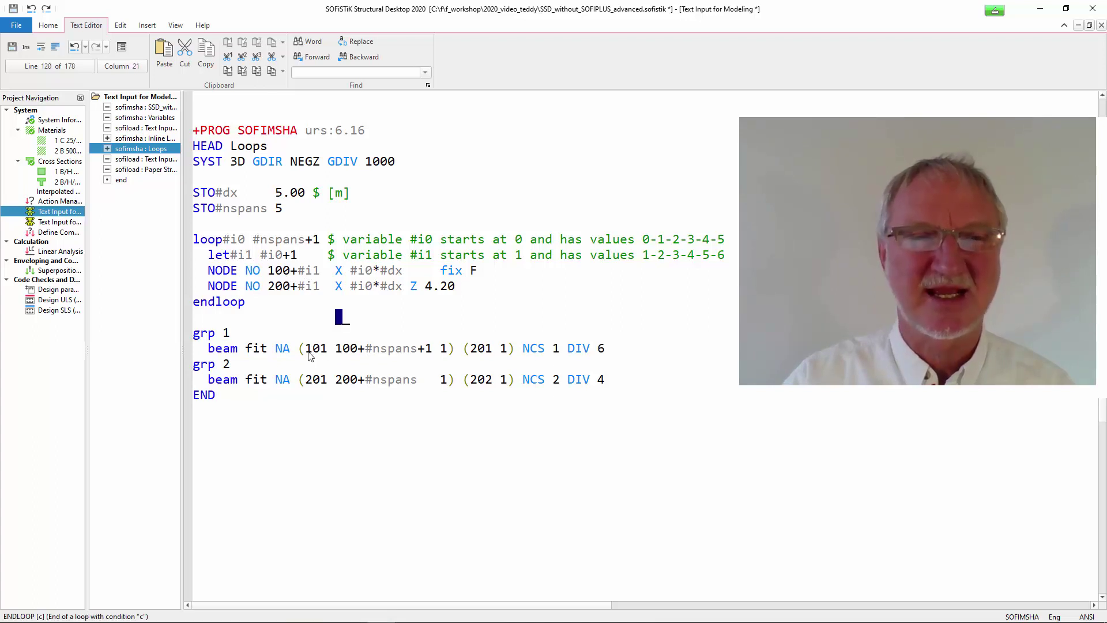
drag(307, 353, 329, 352)
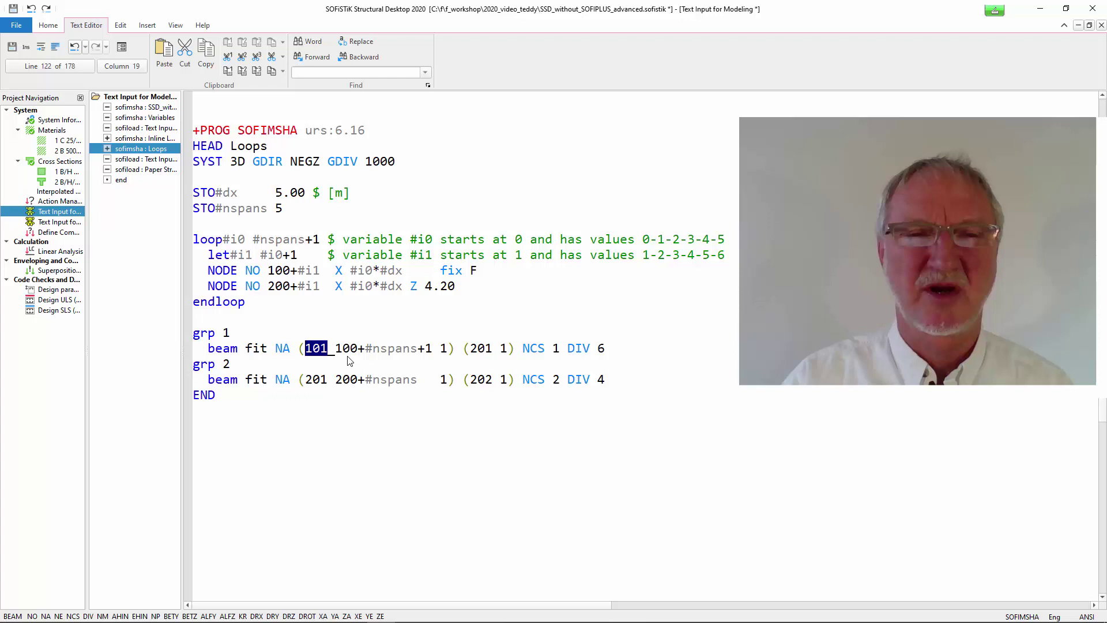
click(339, 354)
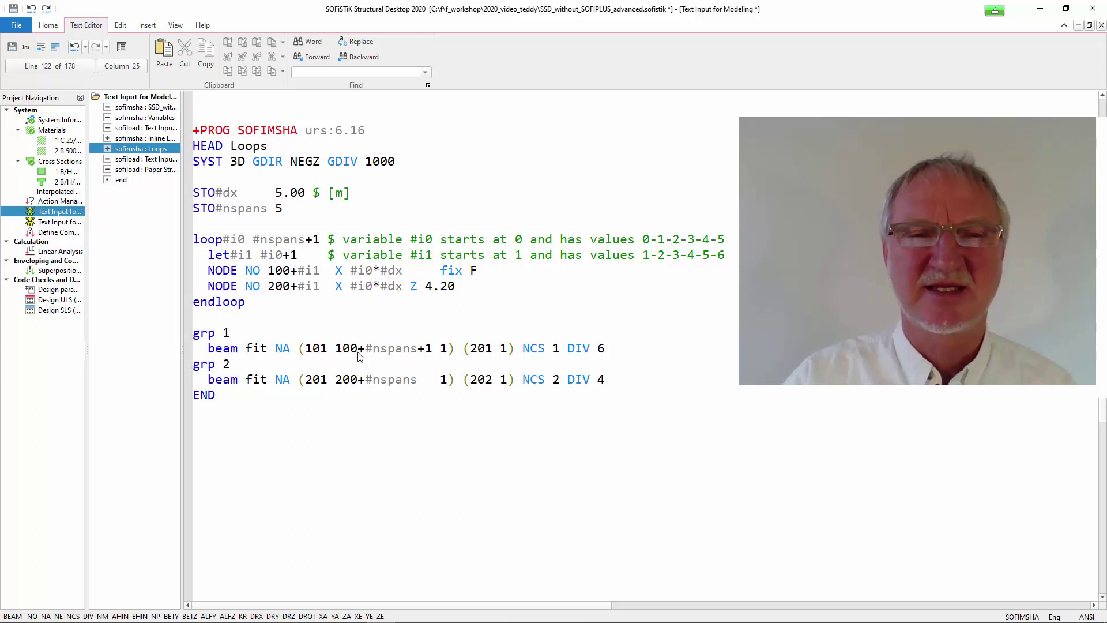
drag(307, 350, 441, 351)
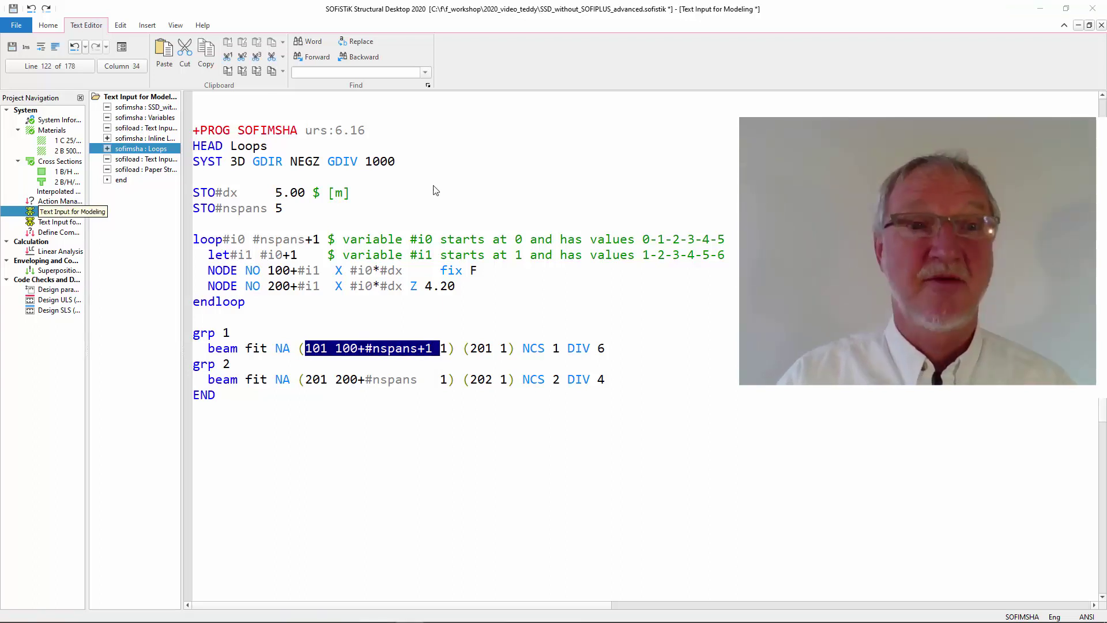
click(277, 211)
drag(276, 211, 291, 211)
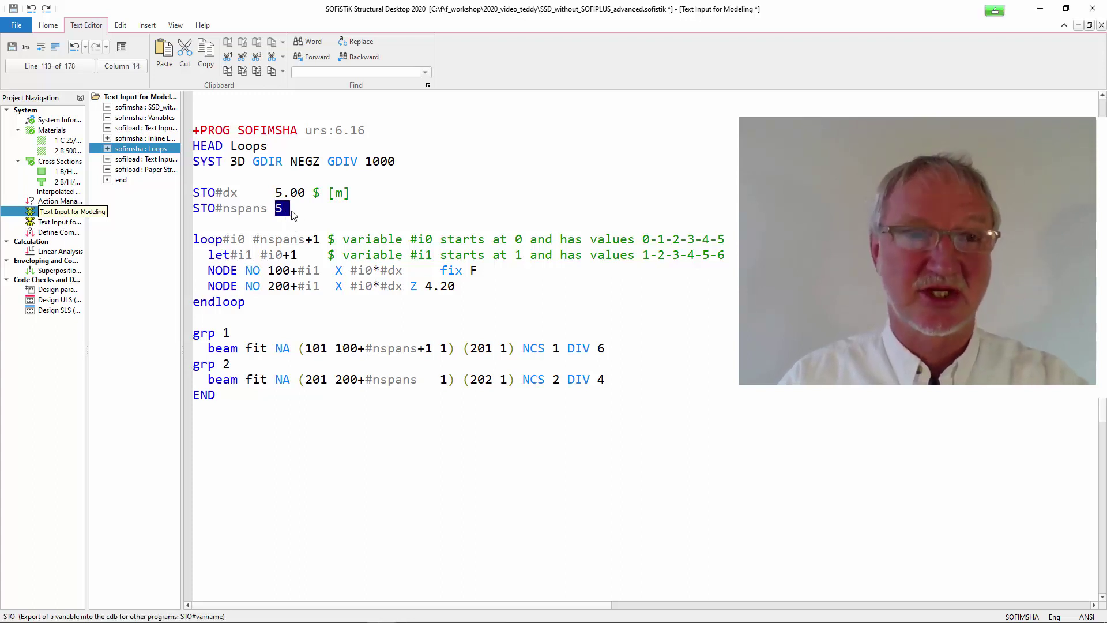
text(15)
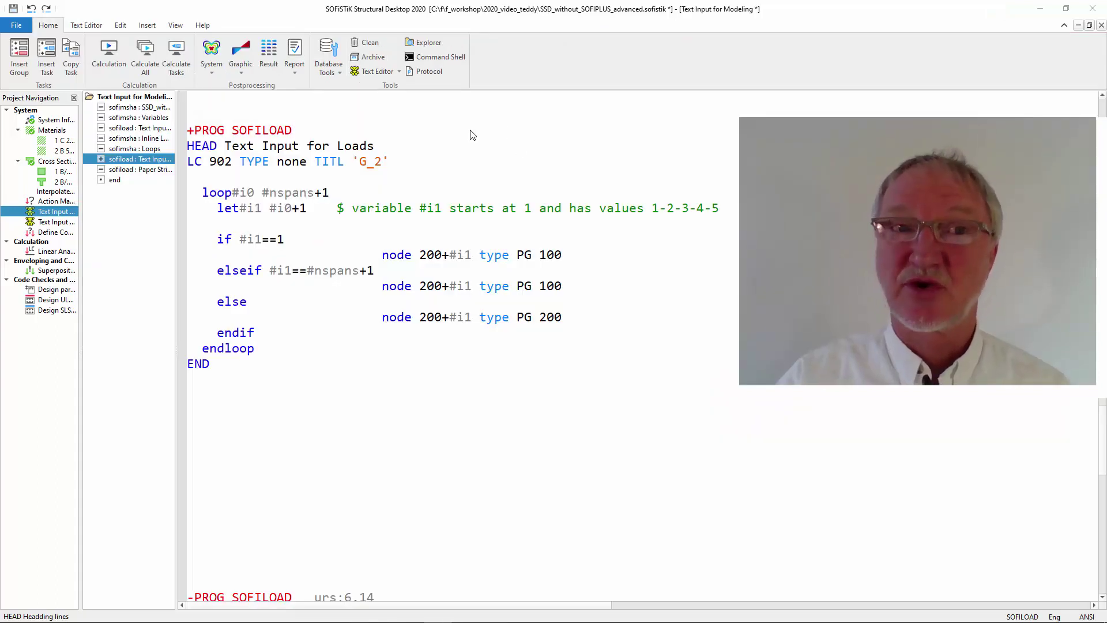
Check #nspans in the SOFILOAD load loop, view the loads in SOFiSTiK Graphic and return.
drag(263, 194, 317, 194)
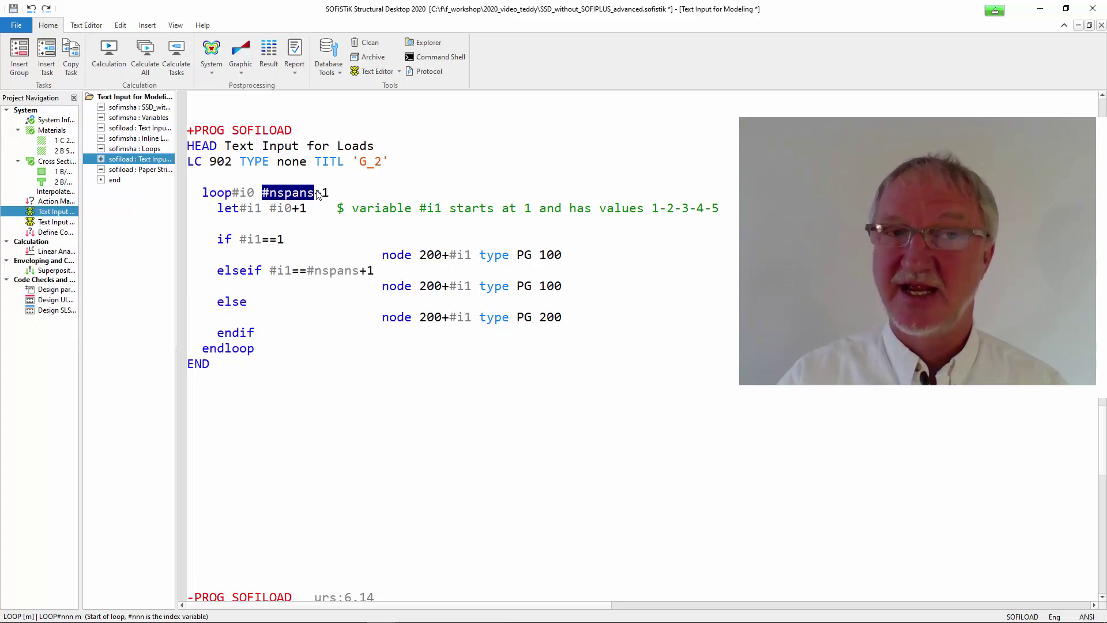
double_click(243, 134)
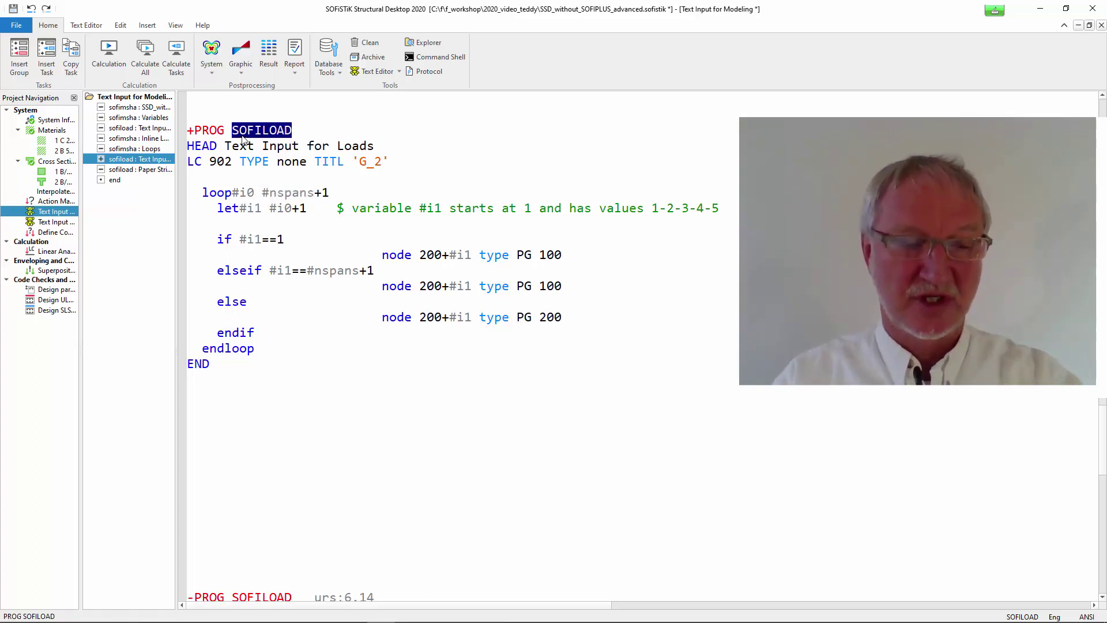
key(alt+Tab)
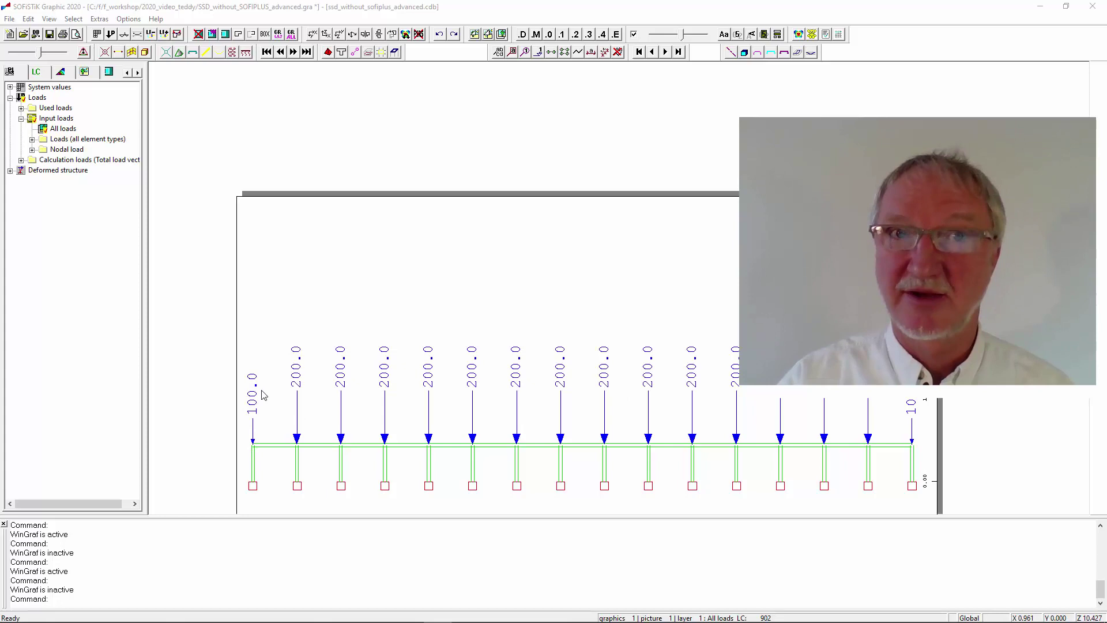
key(alt+Tab)
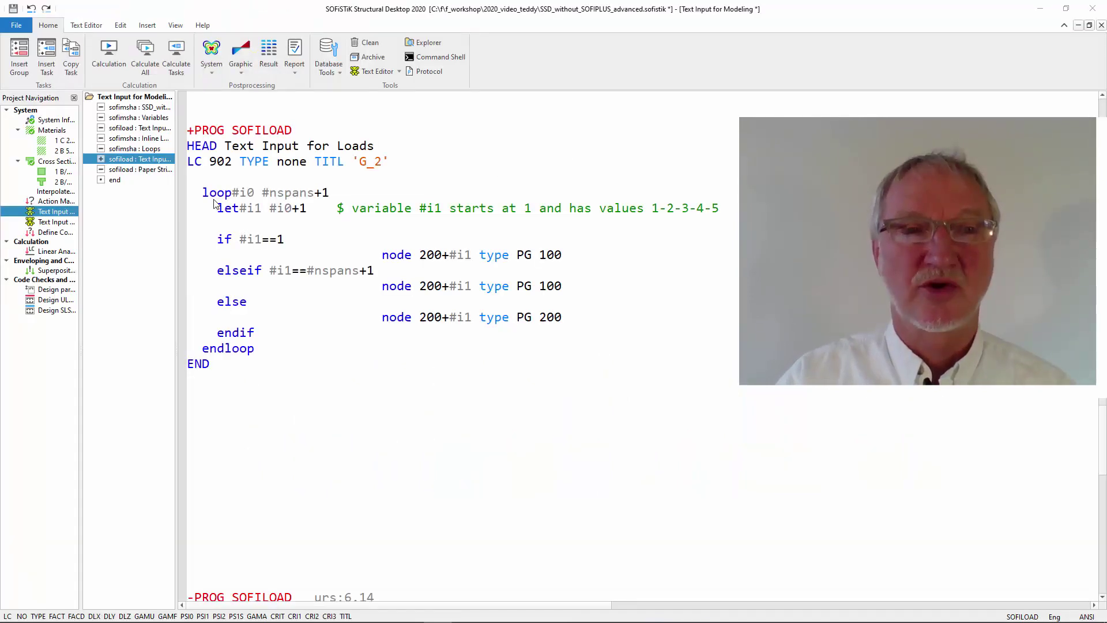
double_click(213, 200)
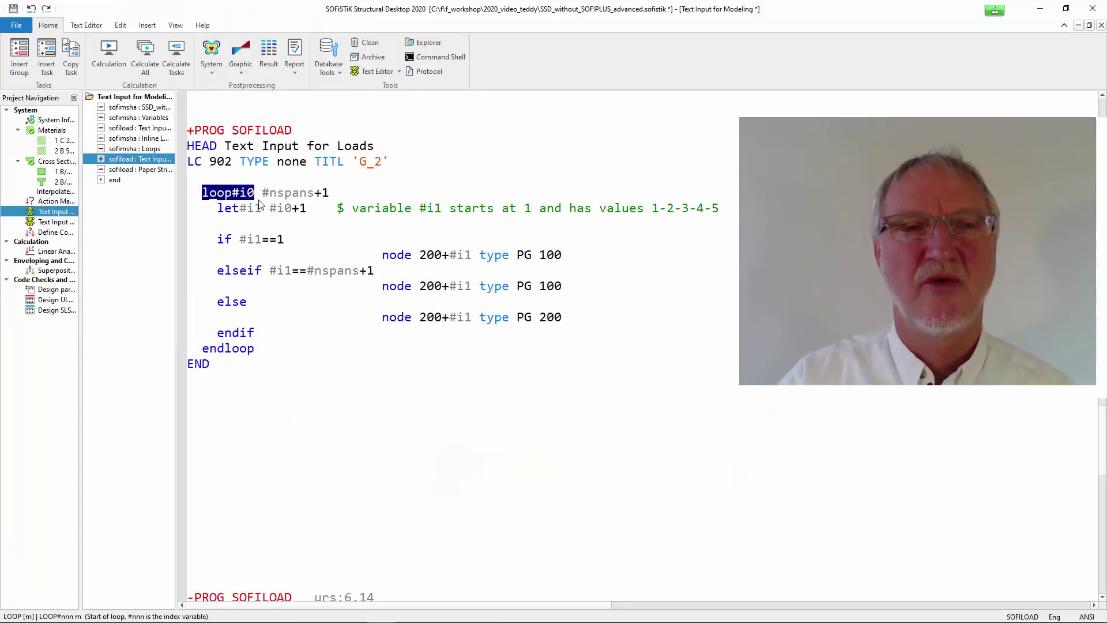
drag(263, 196, 339, 197)
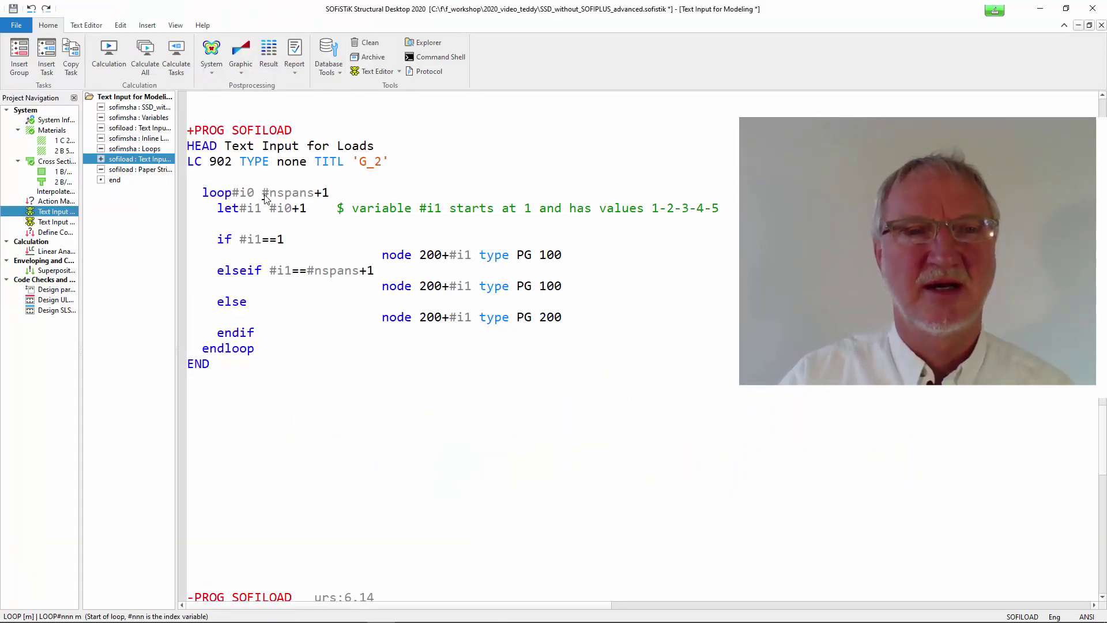
click(341, 192)
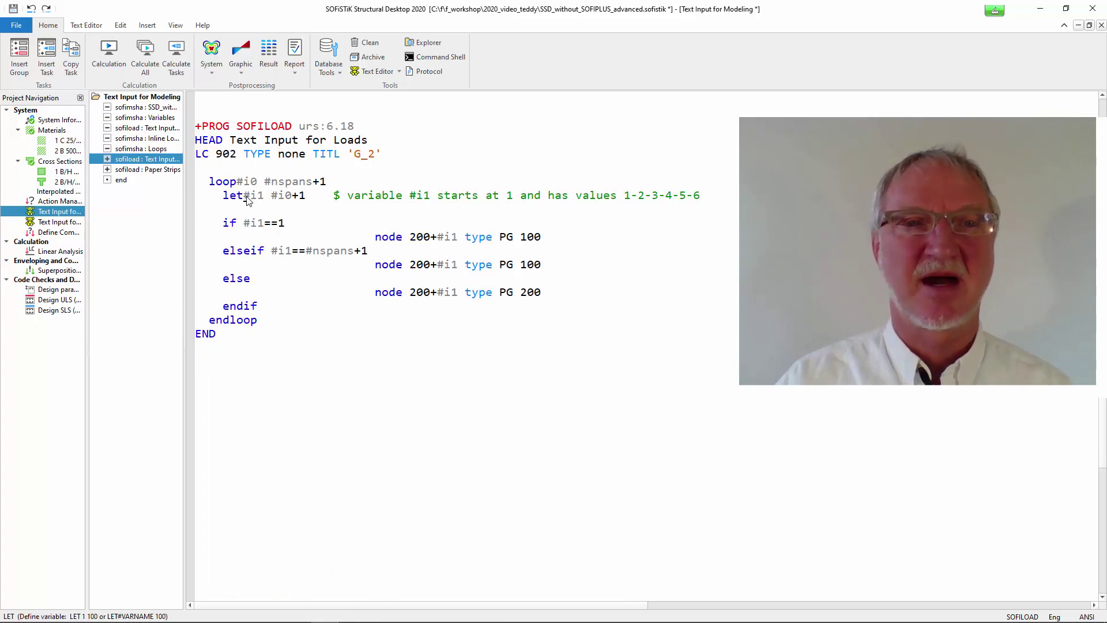
drag(244, 199, 264, 199)
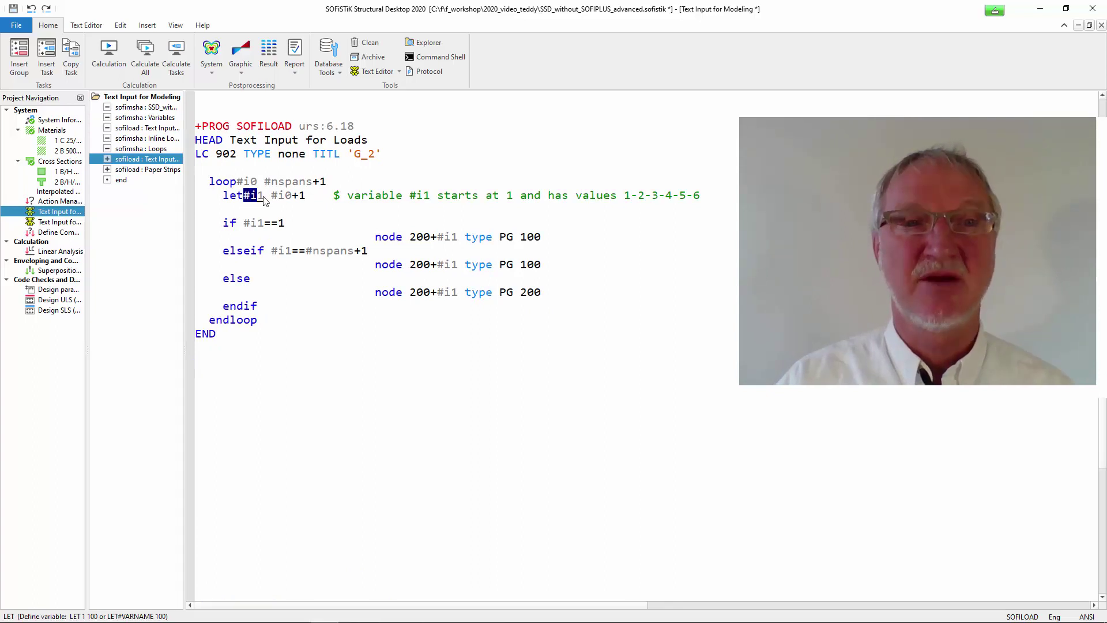
drag(626, 200, 685, 198)
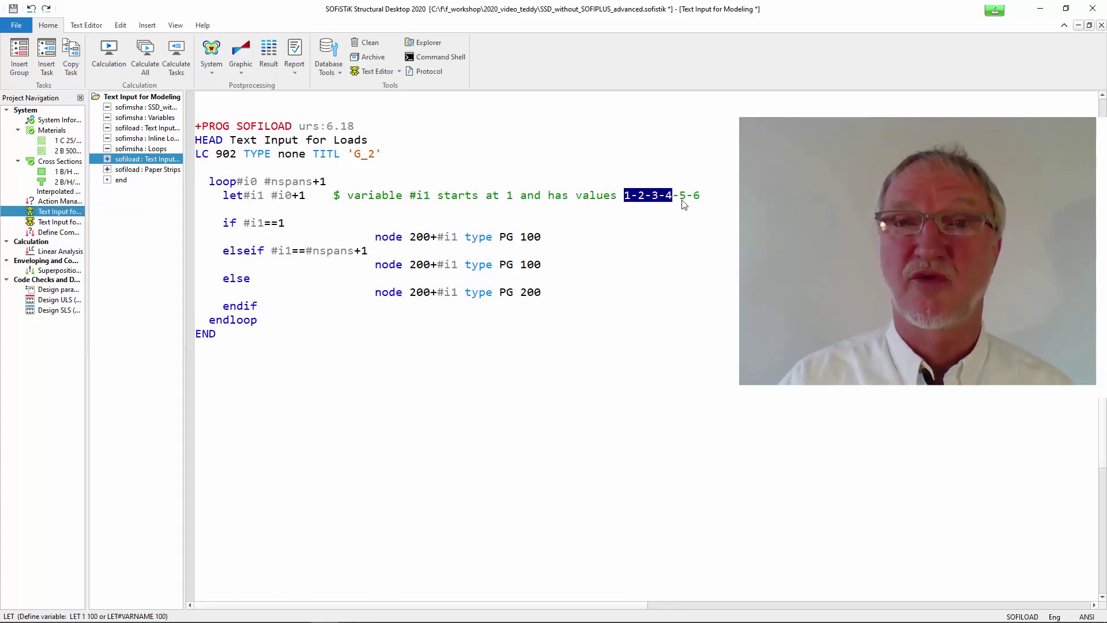
triple_click(710, 205)
click(683, 183)
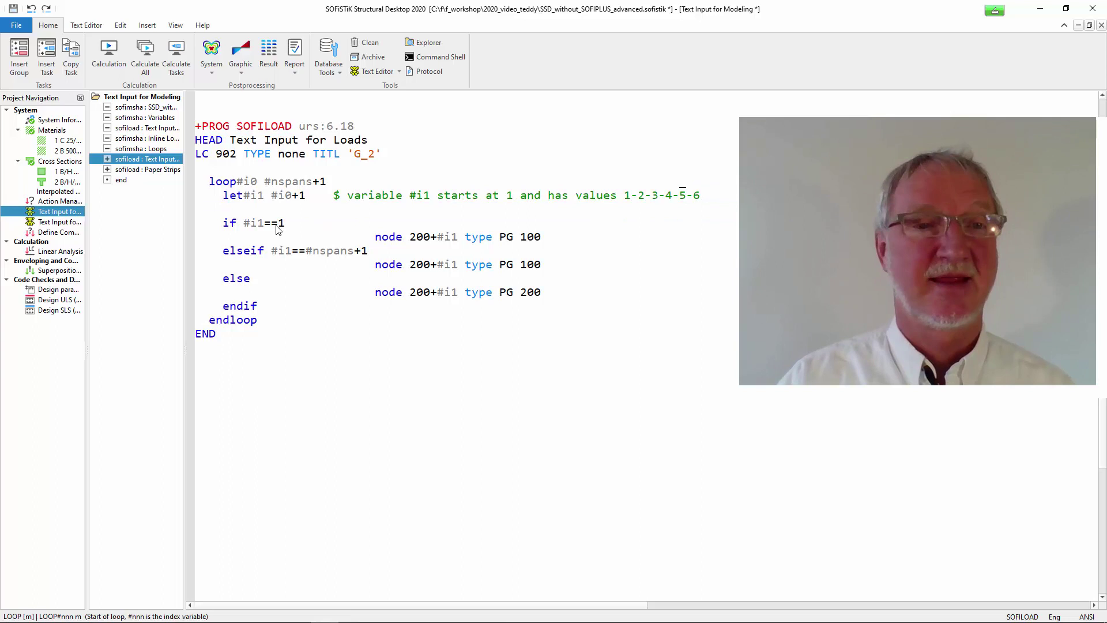
double_click(227, 225)
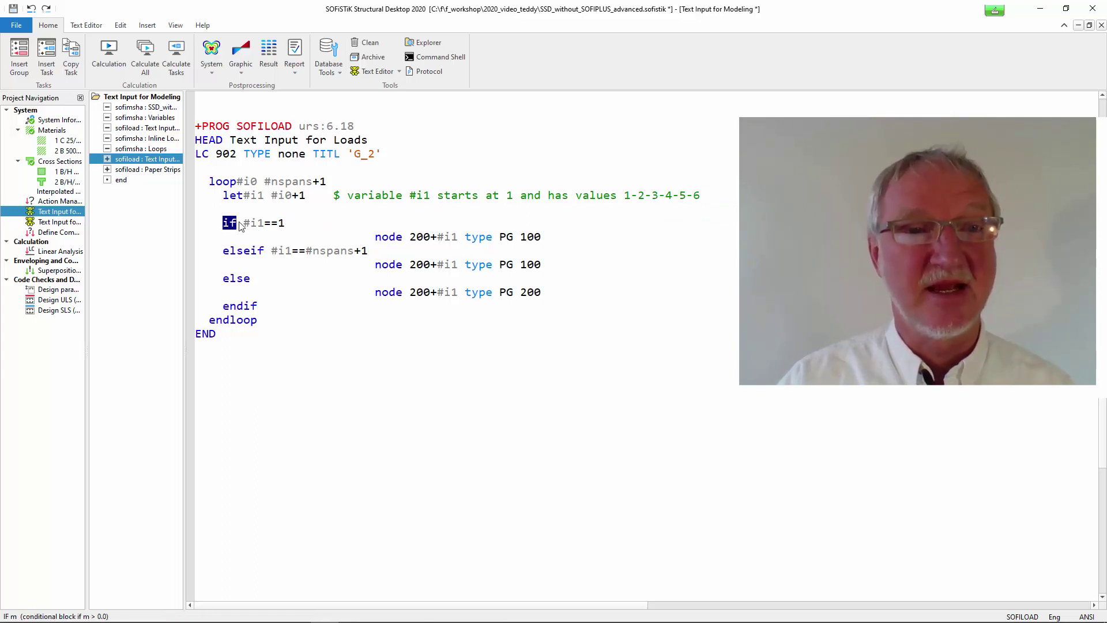
double_click(249, 225)
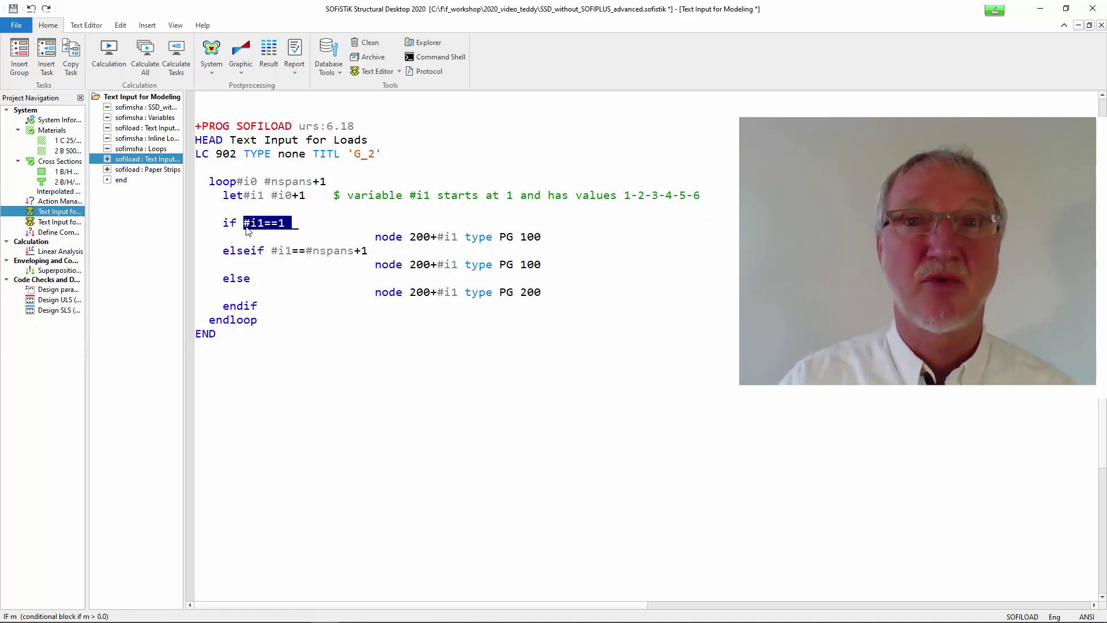
click(294, 229)
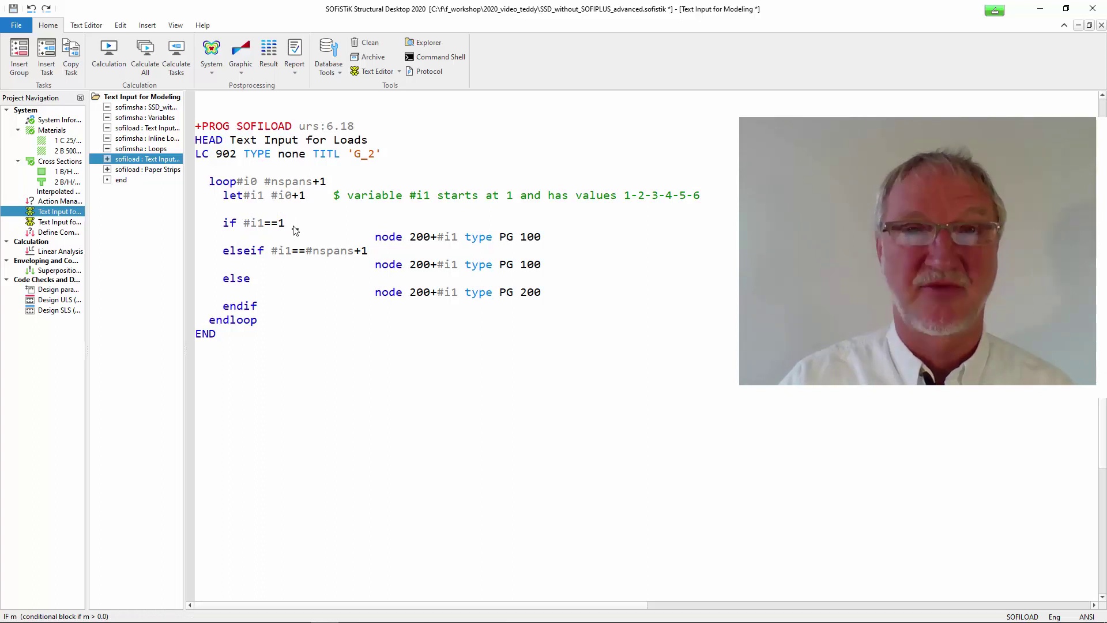
drag(499, 243, 561, 241)
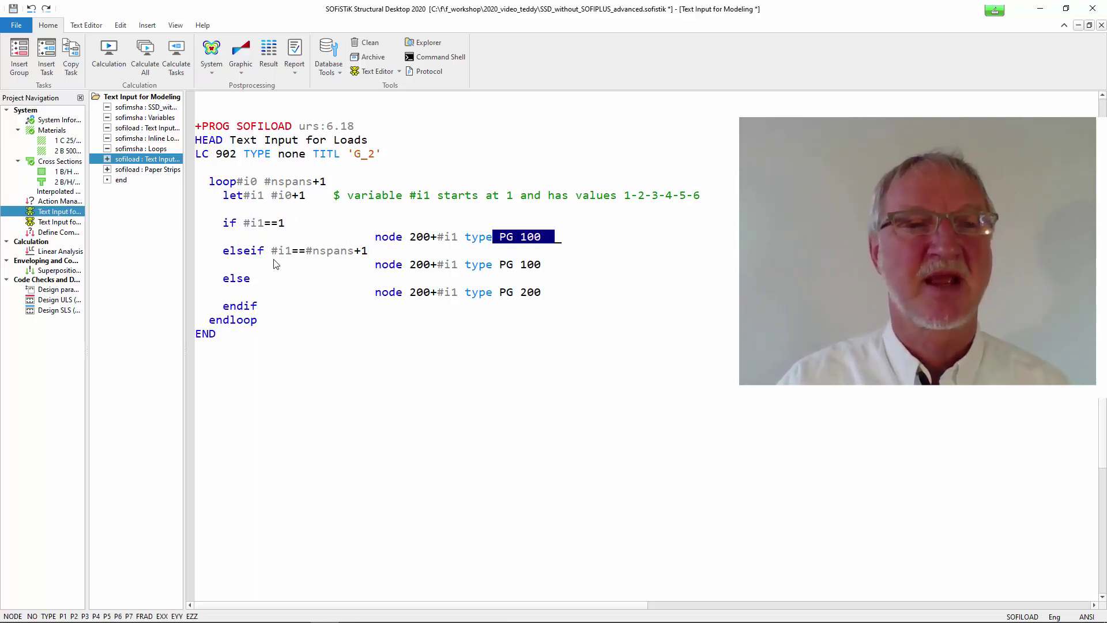
drag(272, 252, 389, 252)
drag(500, 267, 582, 269)
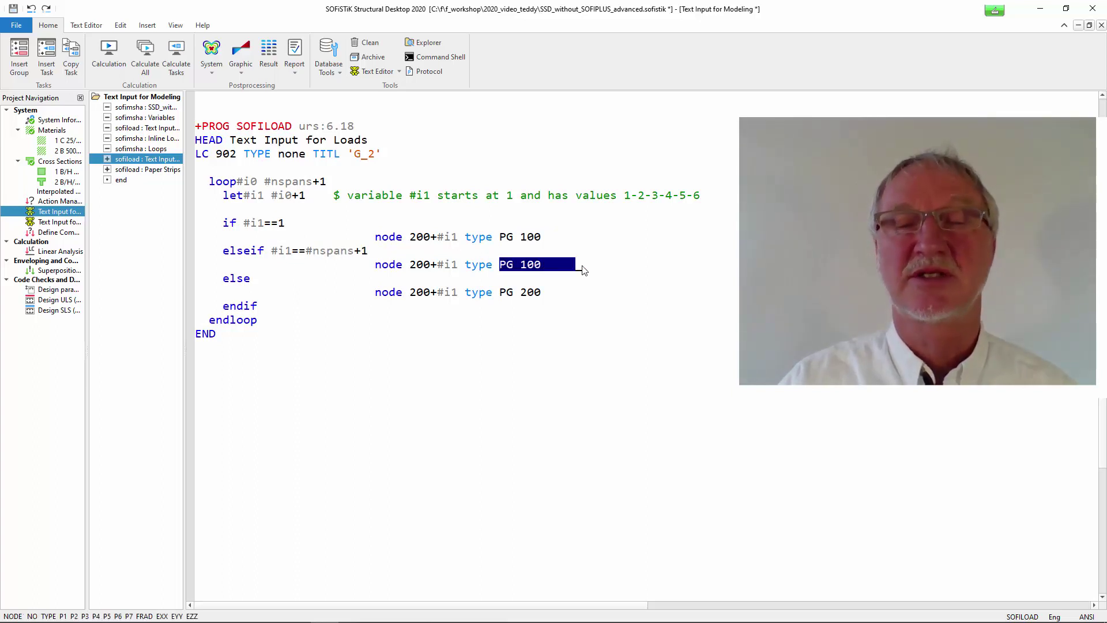
double_click(229, 283)
drag(493, 294, 568, 296)
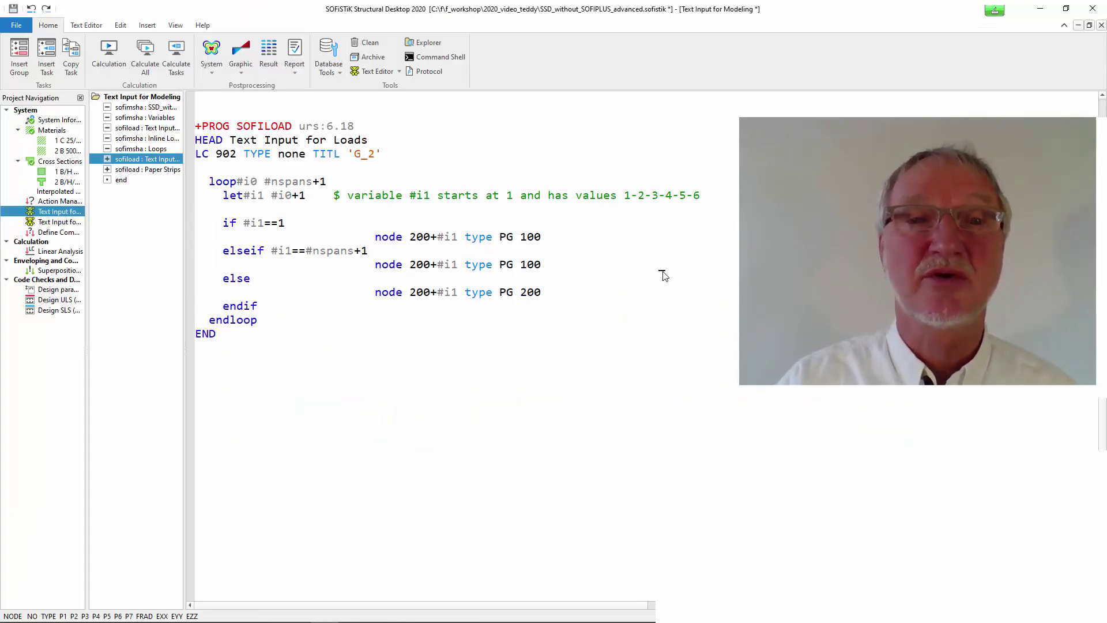
scroll(664, 275, down, 5)
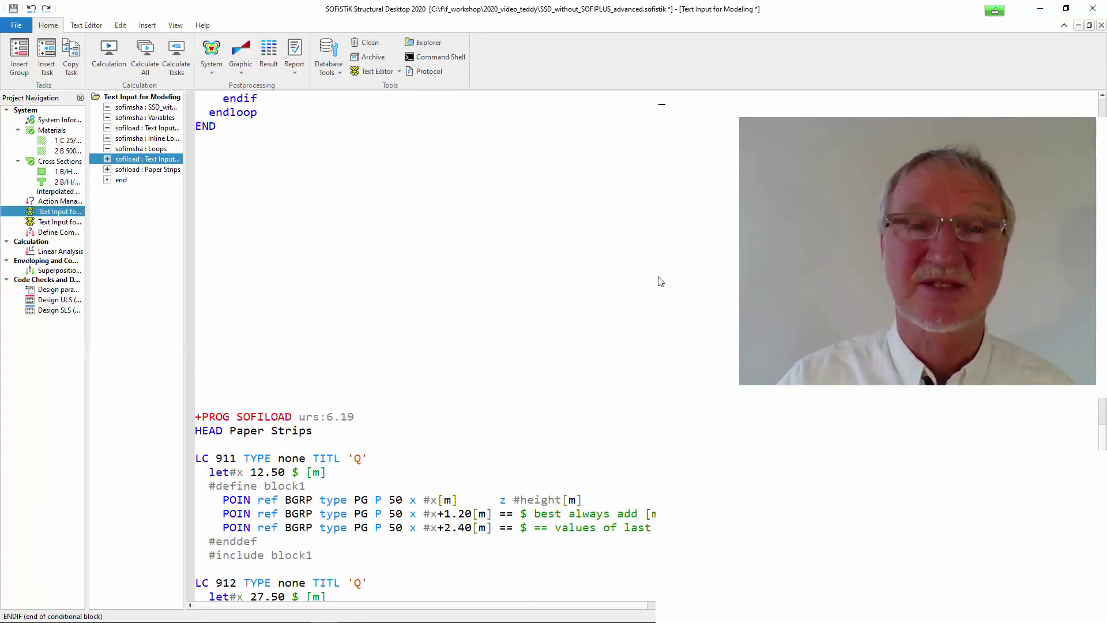
scroll(658, 280, down, 6)
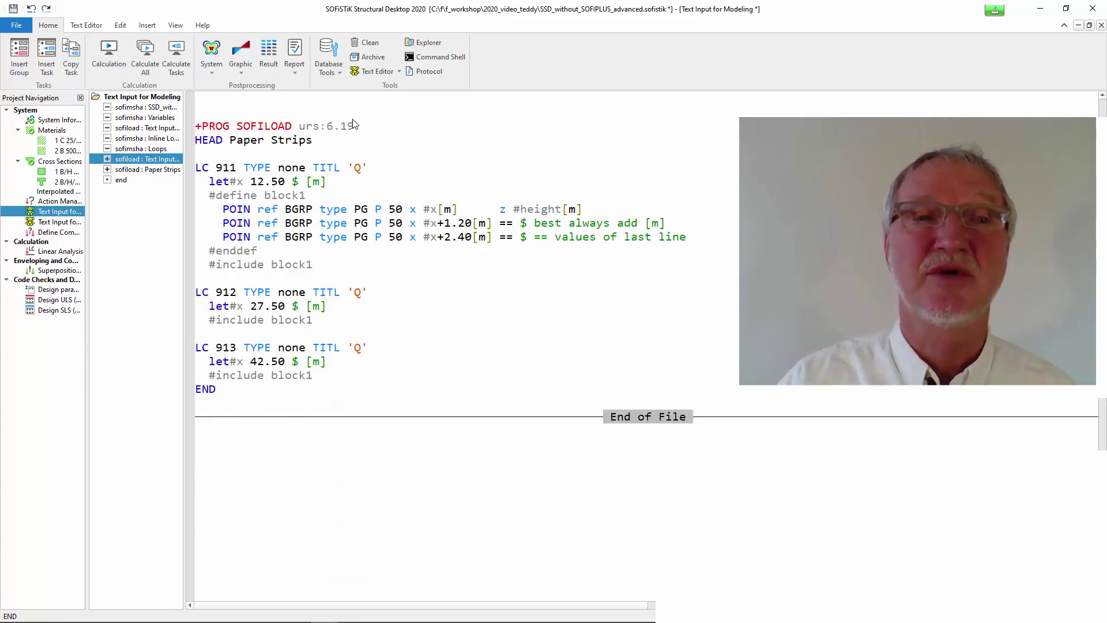
drag(231, 146, 330, 141)
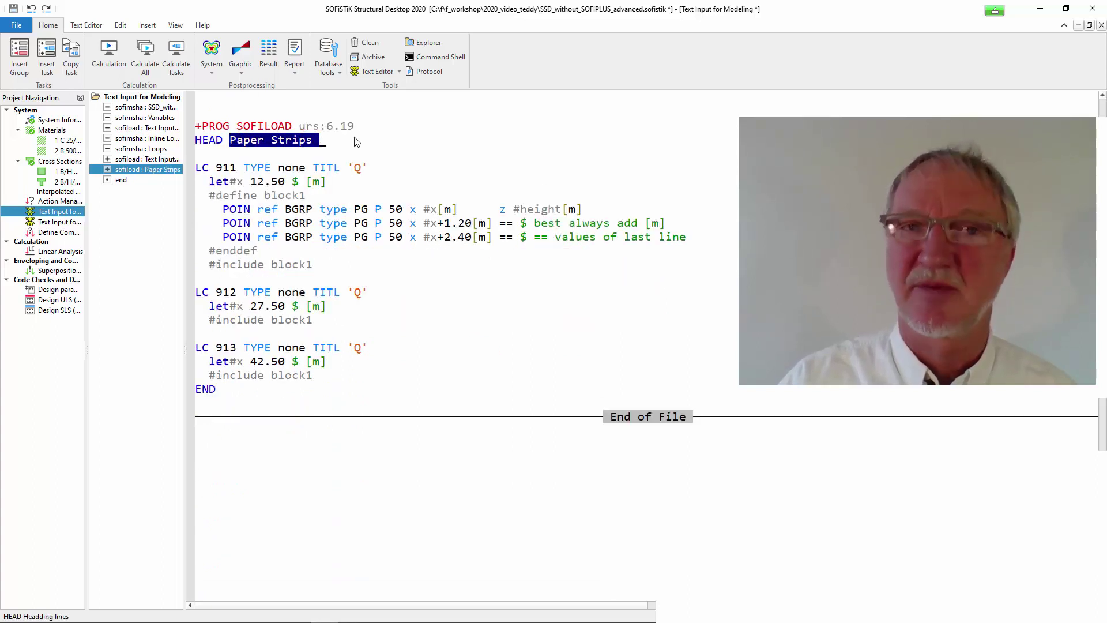
click(376, 140)
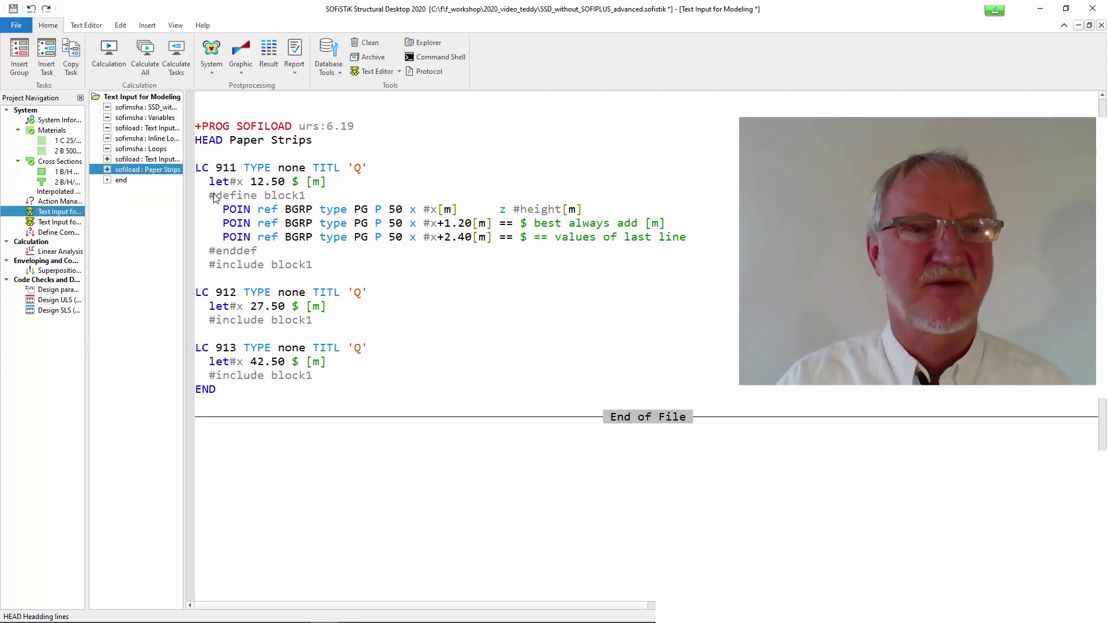
drag(210, 196, 322, 196)
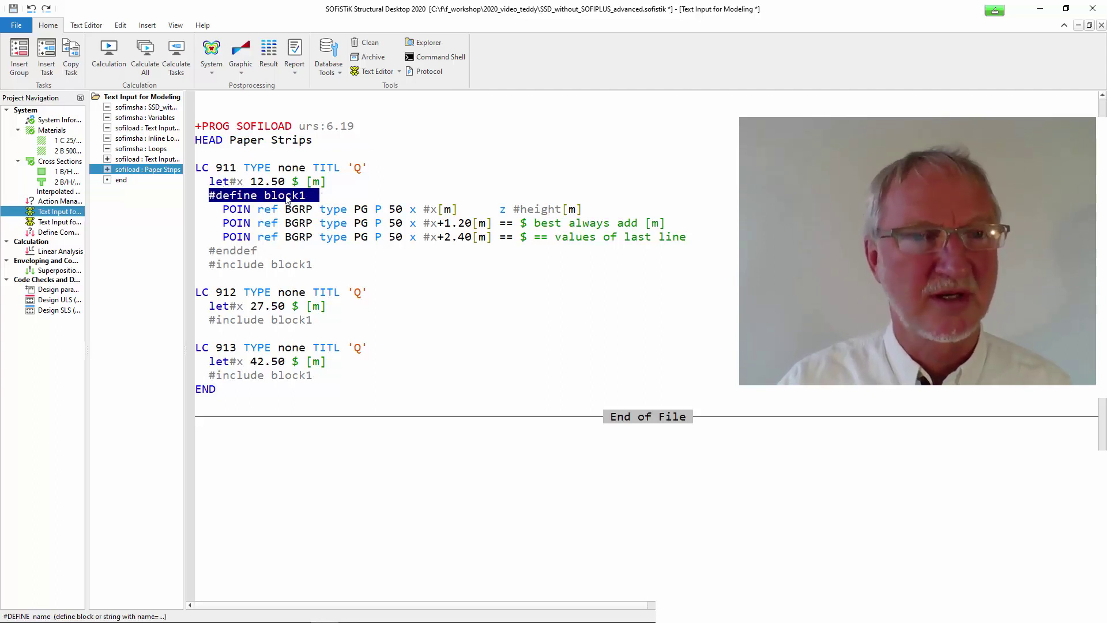
click(239, 198)
drag(214, 256, 267, 256)
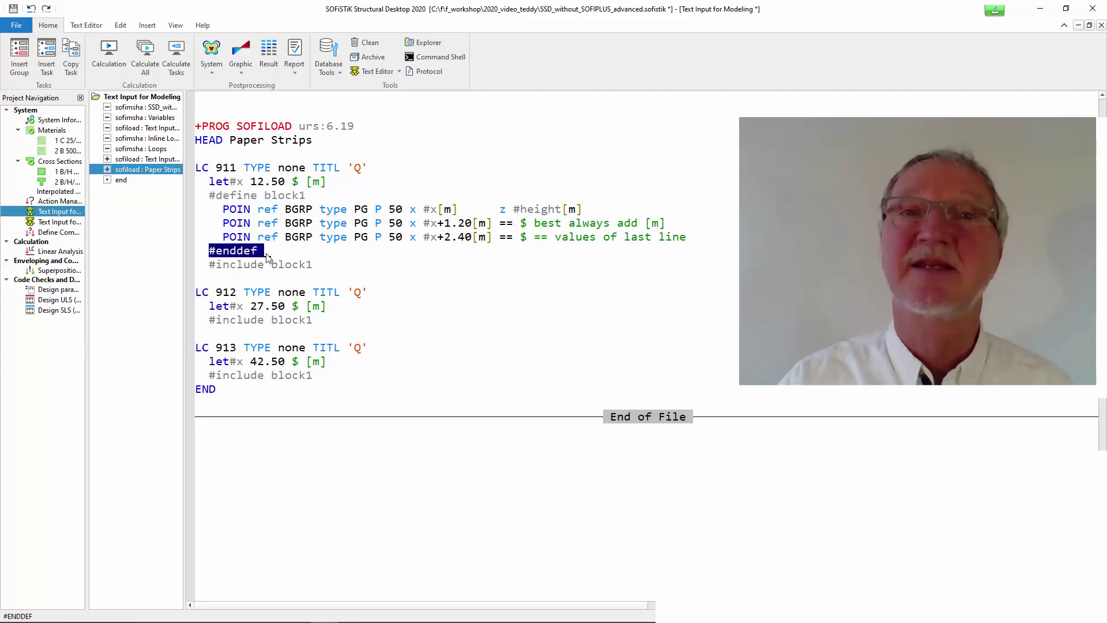
drag(187, 212, 185, 251)
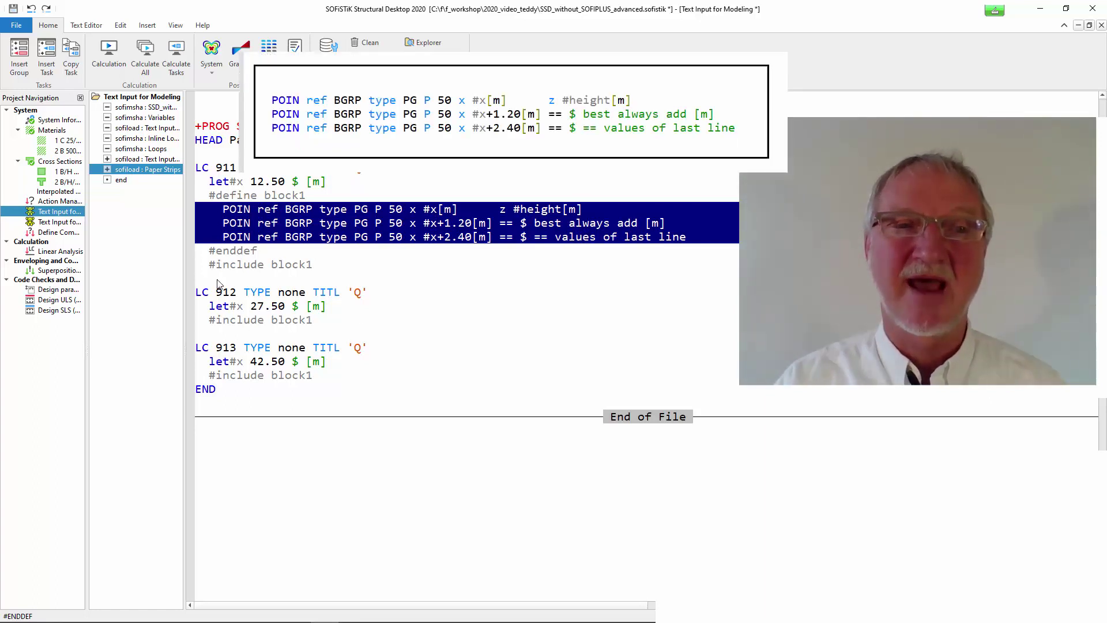
drag(208, 263, 333, 264)
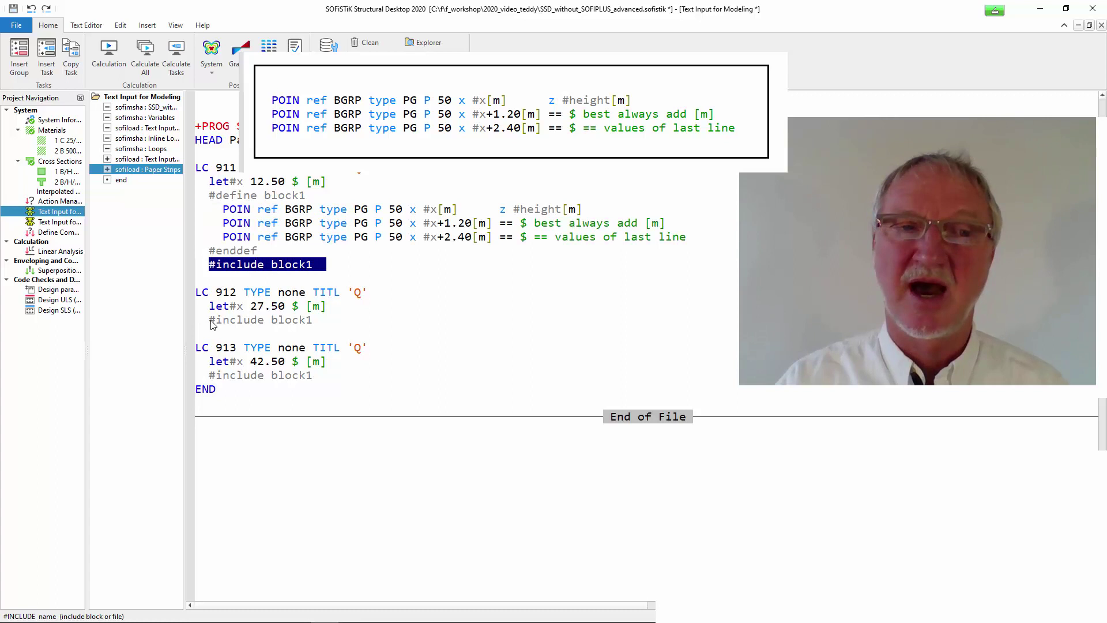
drag(210, 320, 325, 316)
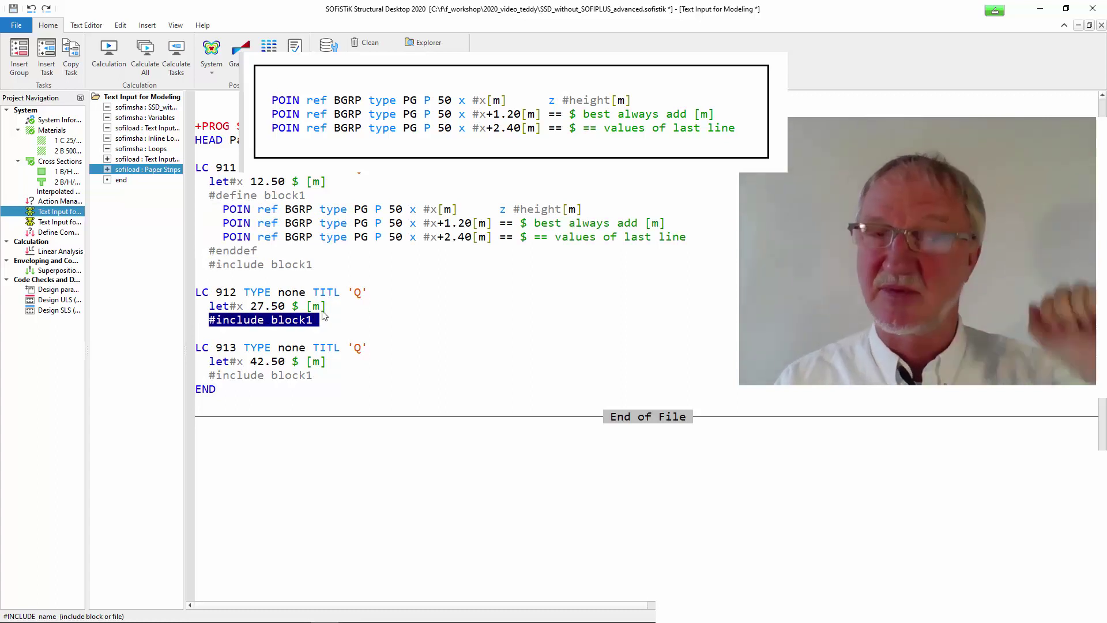
mouse_move(216, 169)
mouse_down()
mouse_move(245, 169)
mouse_move(238, 184)
mouse_move(289, 185)
mouse_up()
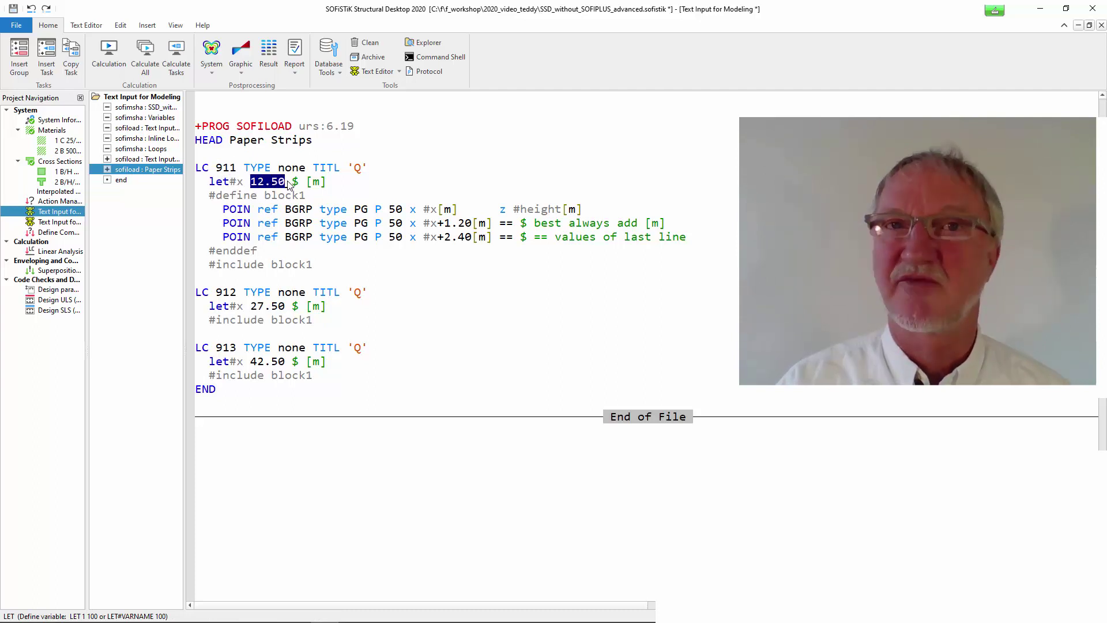
drag(423, 210, 472, 223)
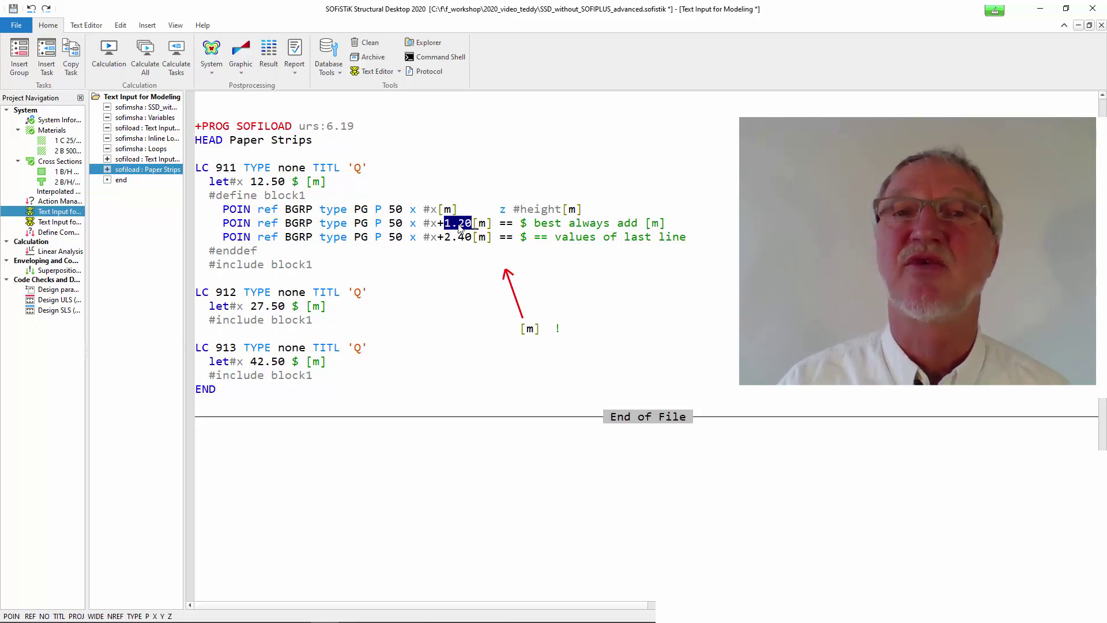
double_click(247, 212)
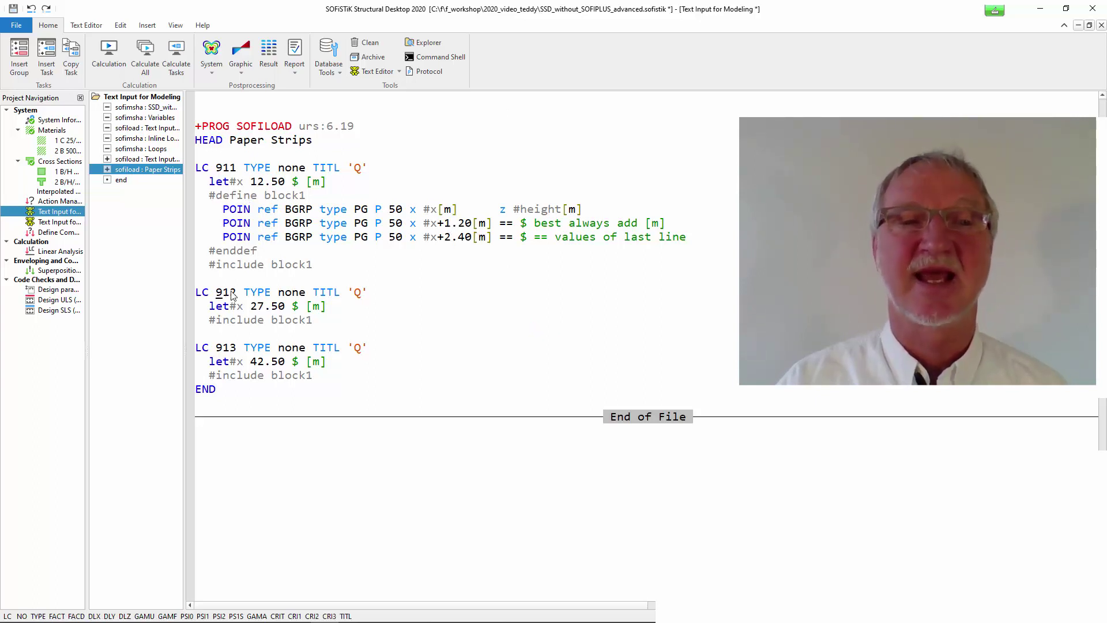
drag(215, 291, 299, 309)
drag(208, 324, 342, 320)
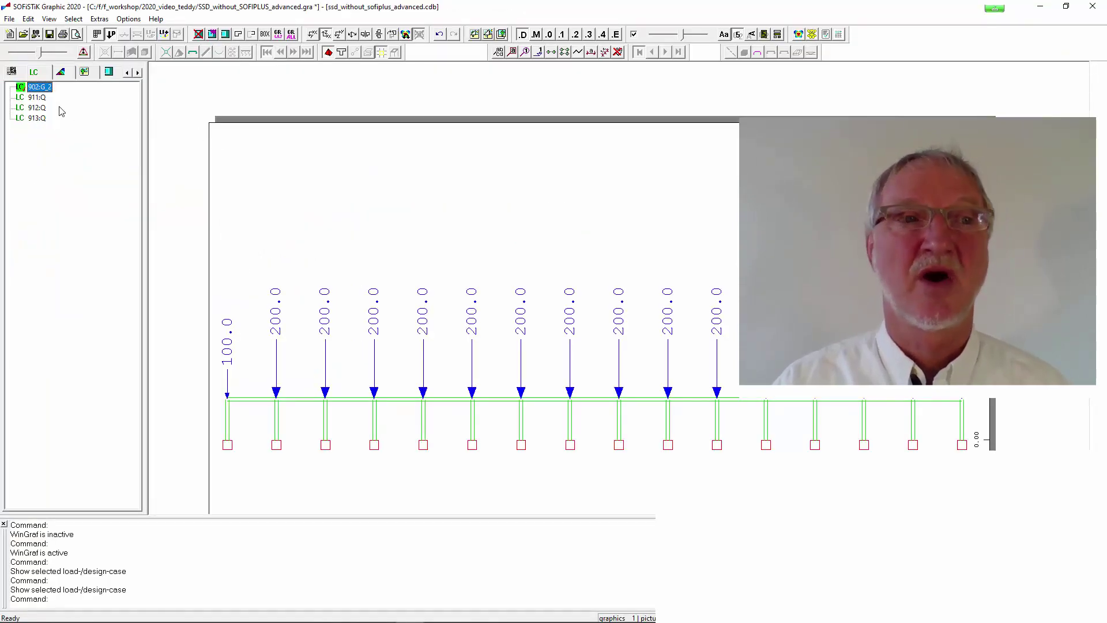
Display load cases 911:Q, 912:Q and 913:Q in turn from the LC tree.
click(40, 98)
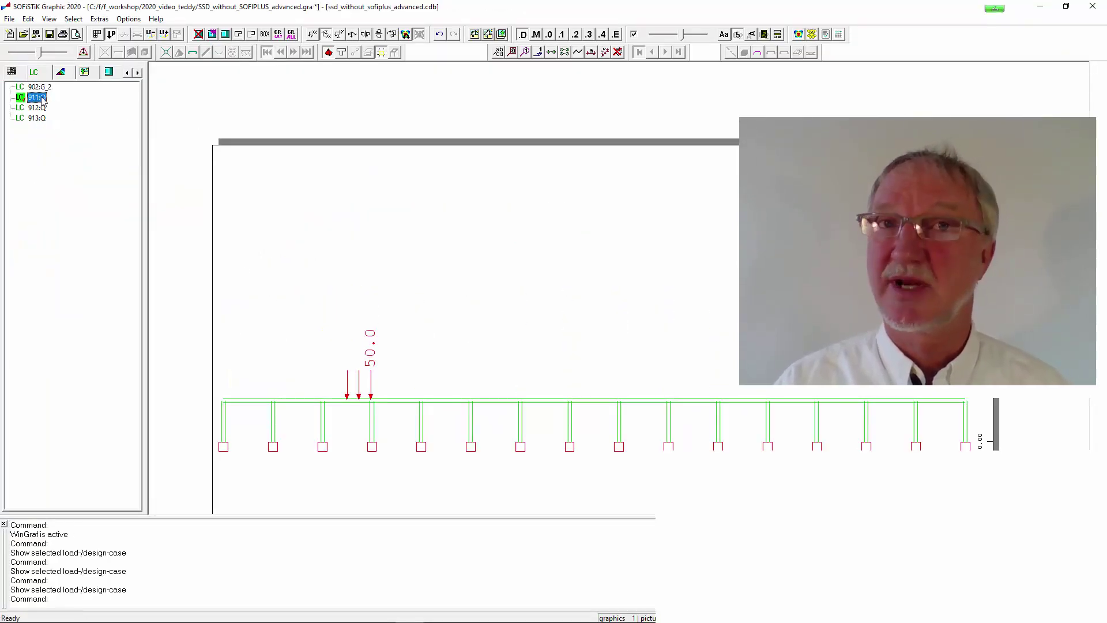
click(41, 109)
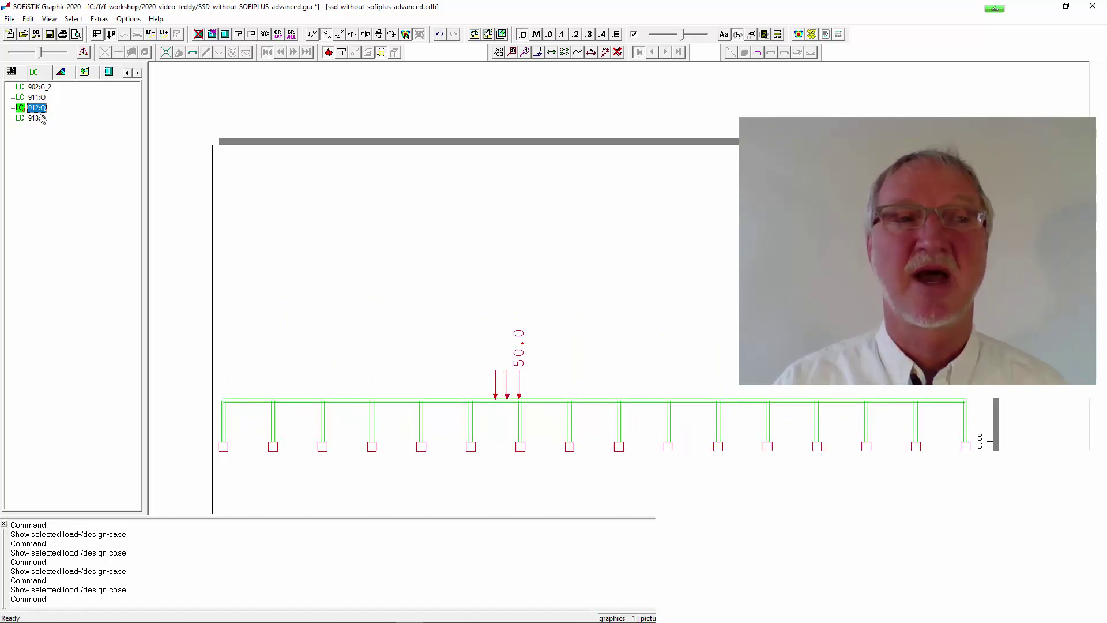
click(37, 118)
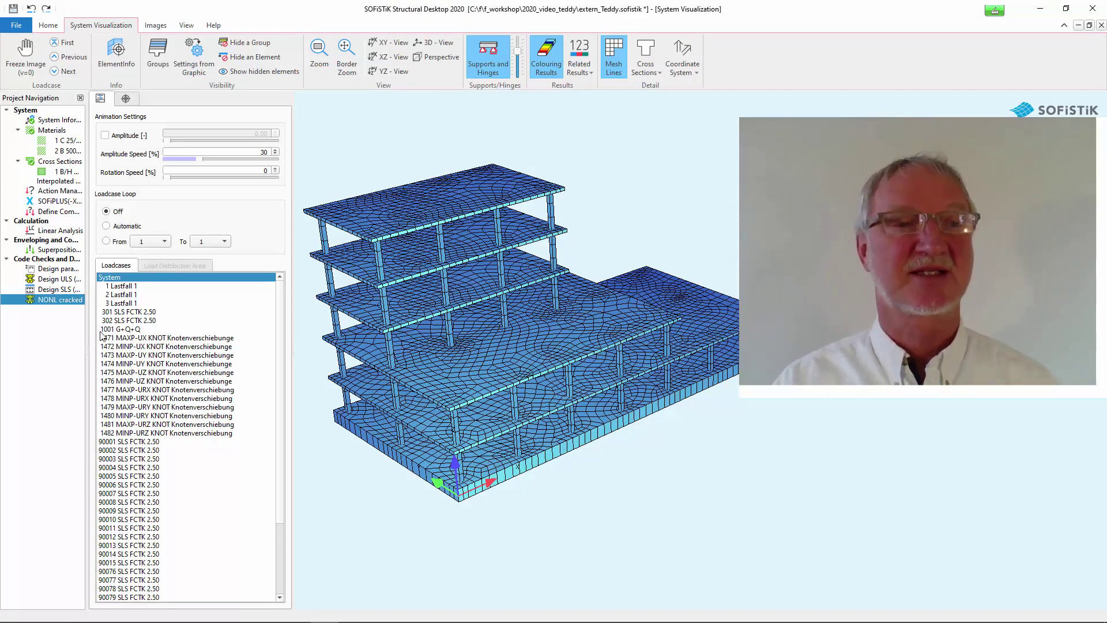
Open the NONL cracked ASE text input and review its PROB NONL and NMAT YES settings.
double_click(51, 301)
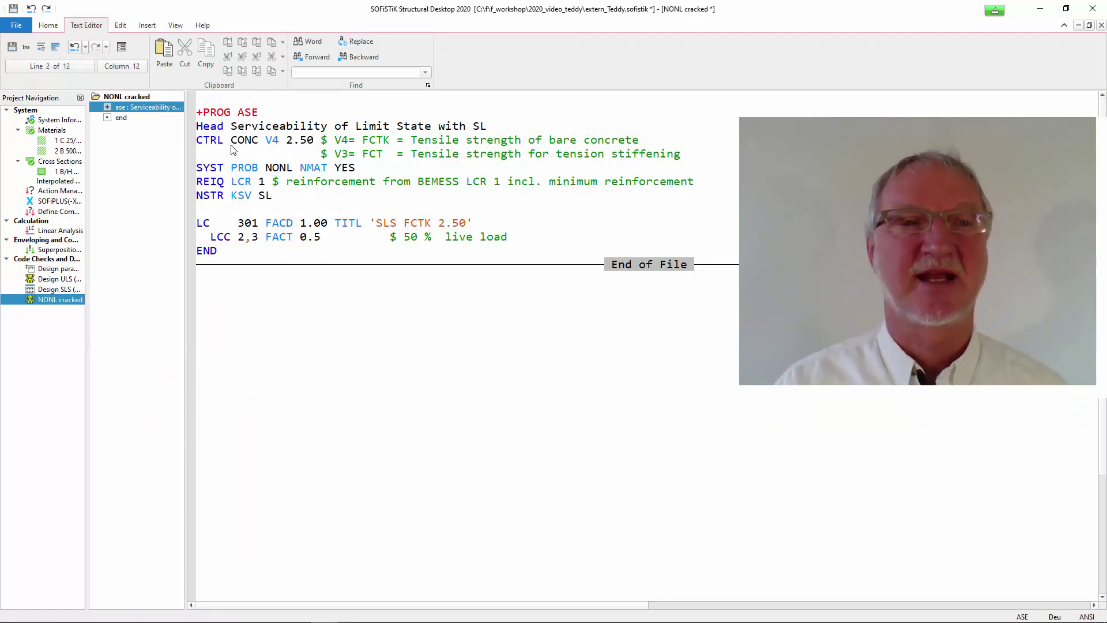
drag(228, 171, 305, 173)
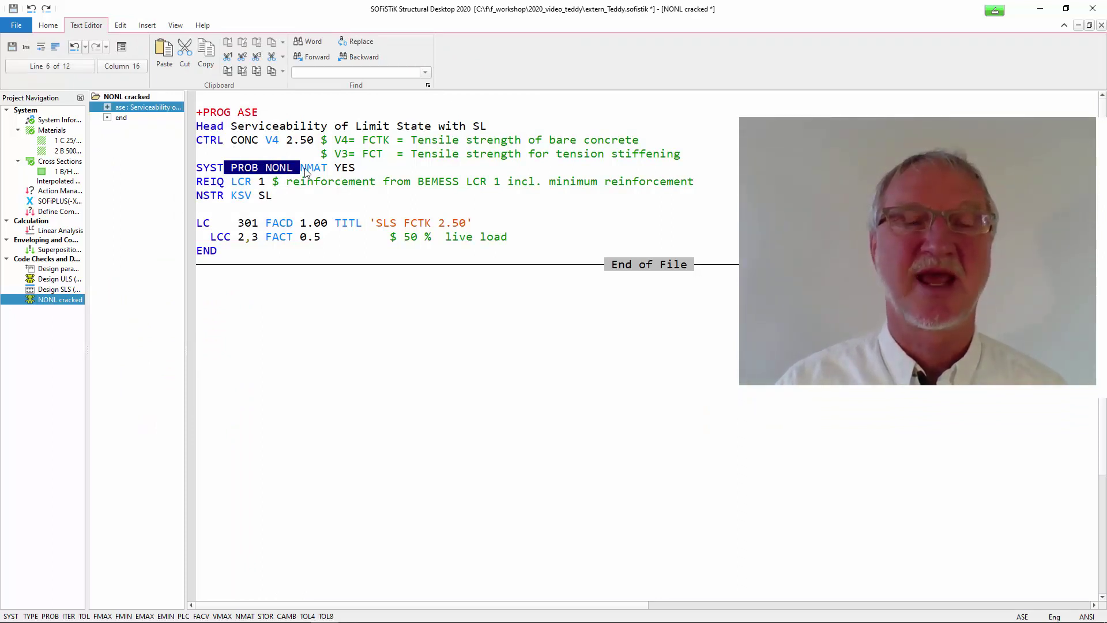
click(304, 172)
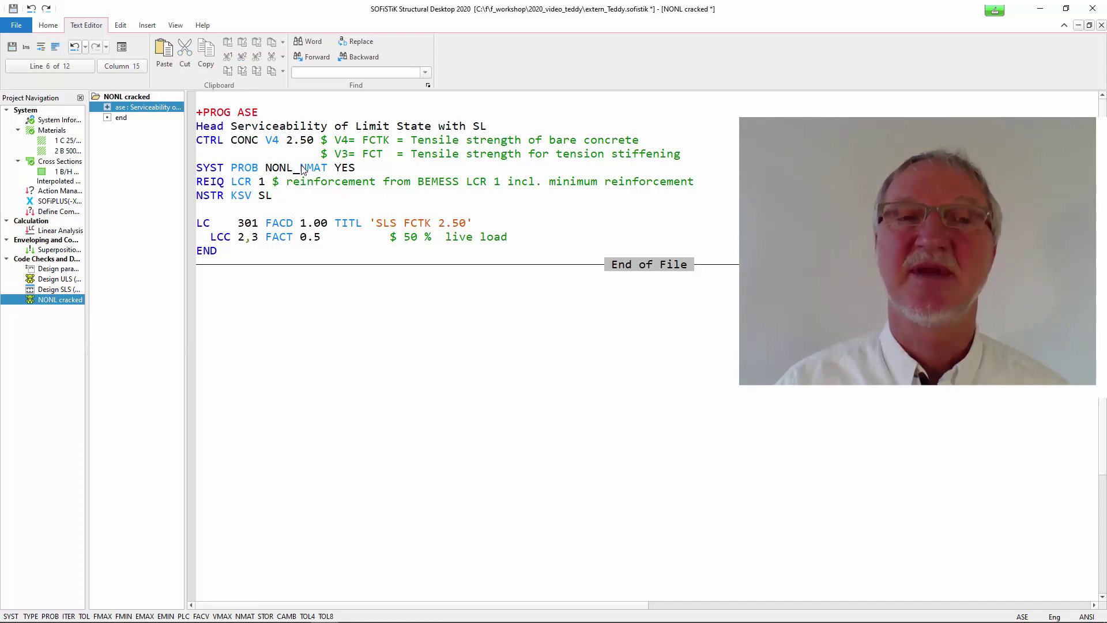
drag(302, 170, 370, 170)
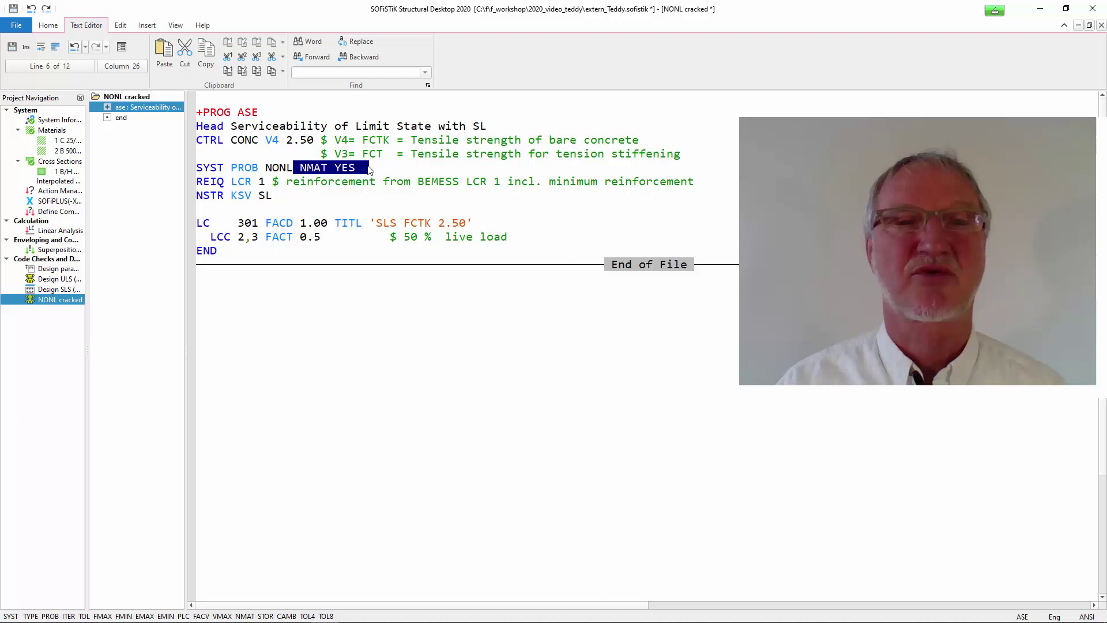
Review load case 301 and its LCC combination with factor 0.5.
mouse_move(207, 232)
mouse_down()
mouse_move(329, 227)
mouse_move(334, 243)
mouse_up()
click(264, 227)
click(318, 241)
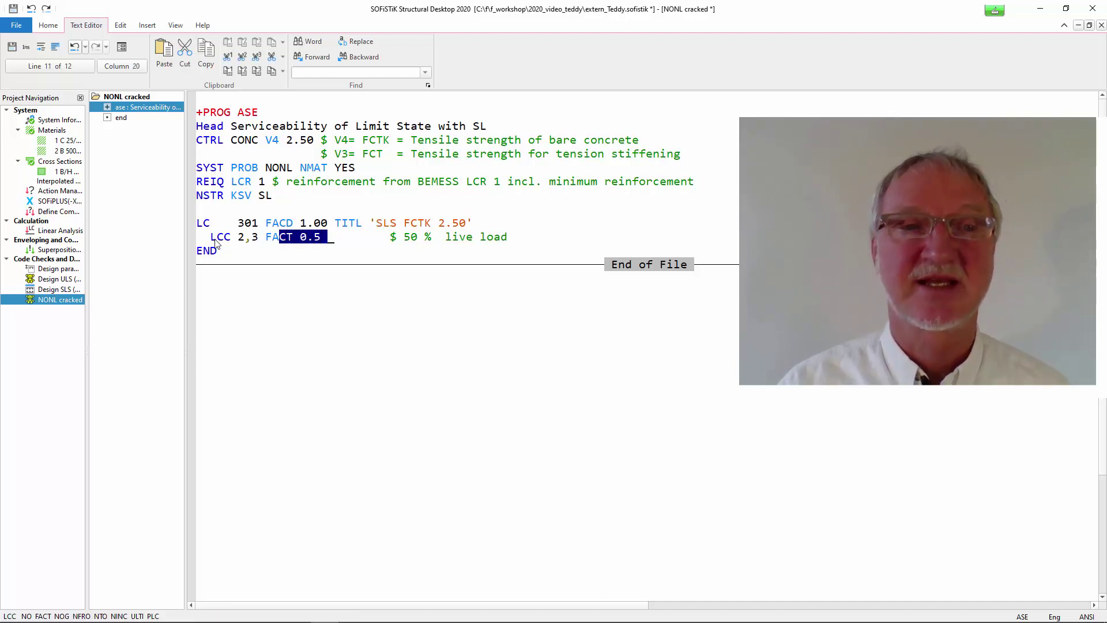
drag(211, 243, 259, 243)
click(234, 243)
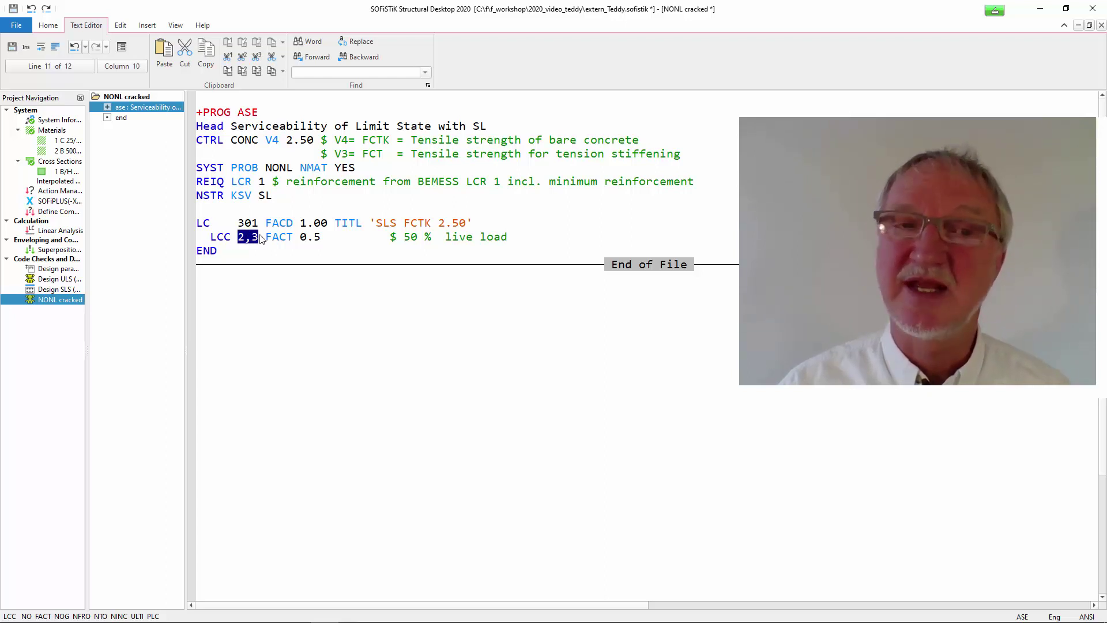
click(198, 226)
key(shift+Down)
key(shift+Down)
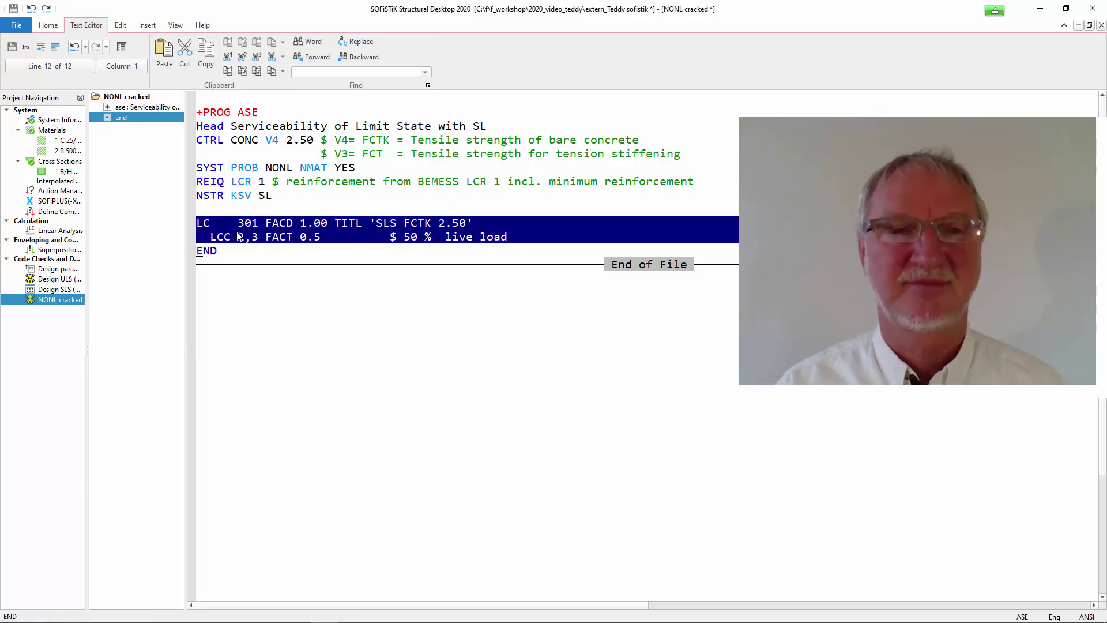
click(252, 225)
Calculate the NONL cracked task, then export all tasks as extern_Teddy.dat overwriting the old file.
right_click(70, 300)
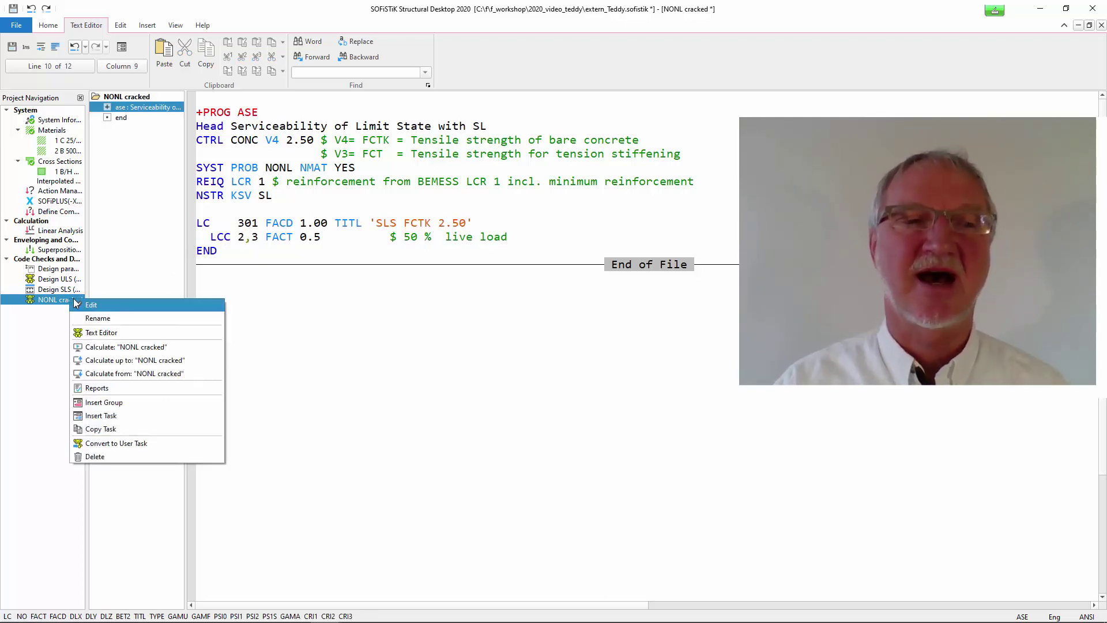
click(104, 349)
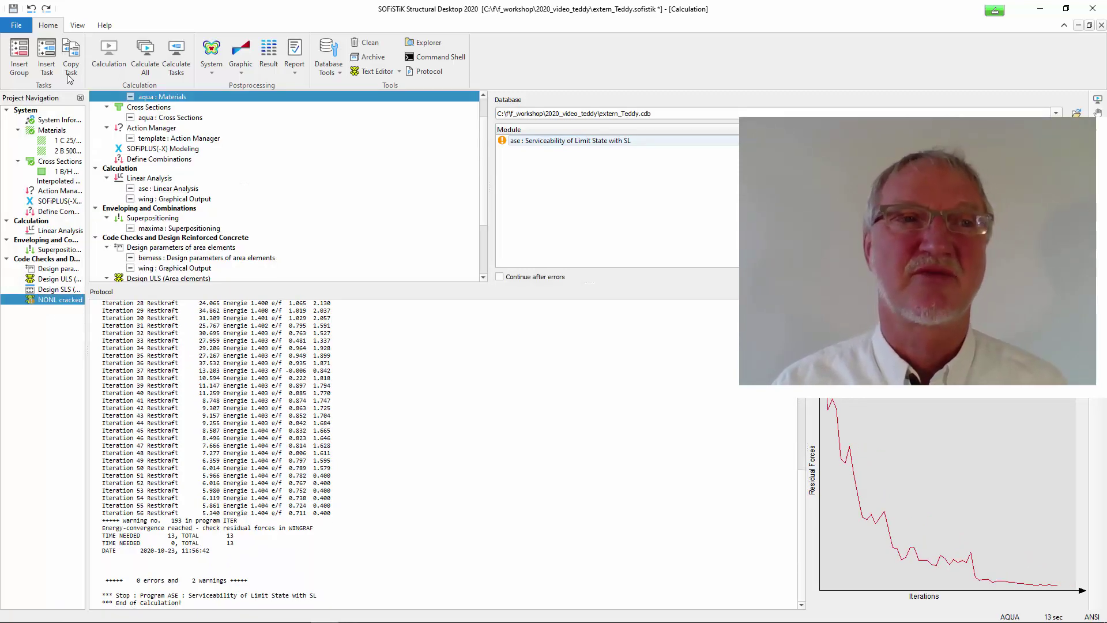
click(22, 26)
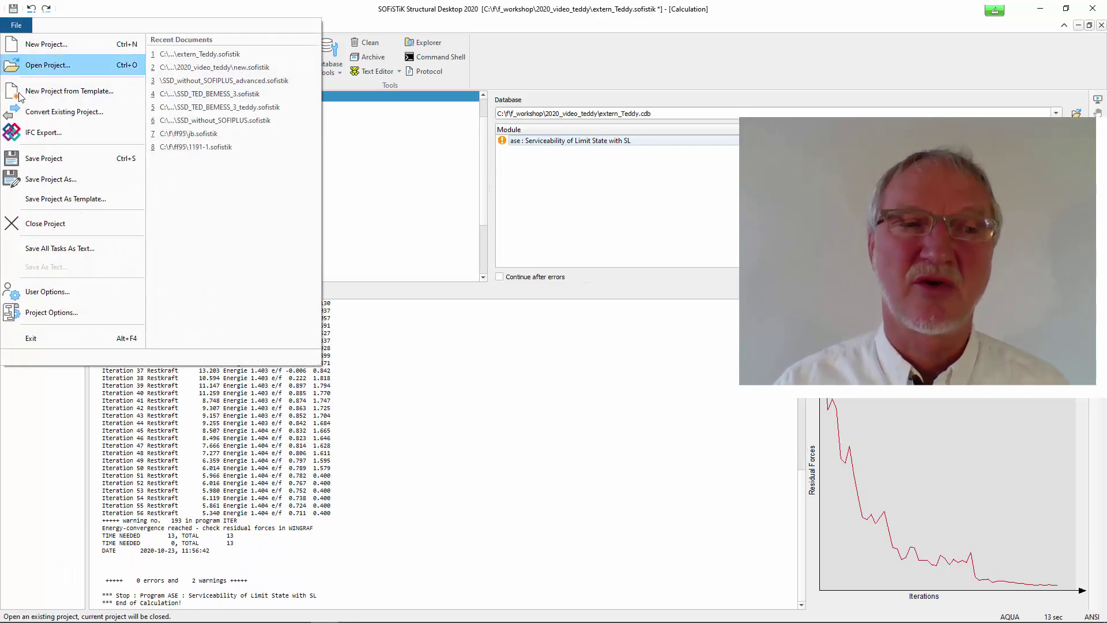
click(31, 249)
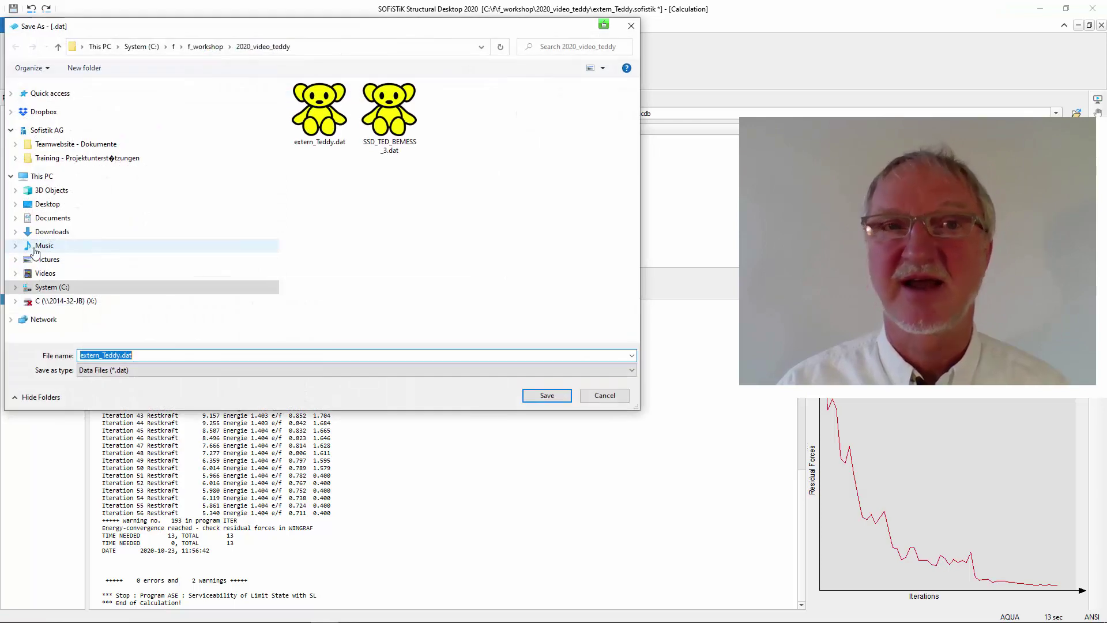
click(555, 396)
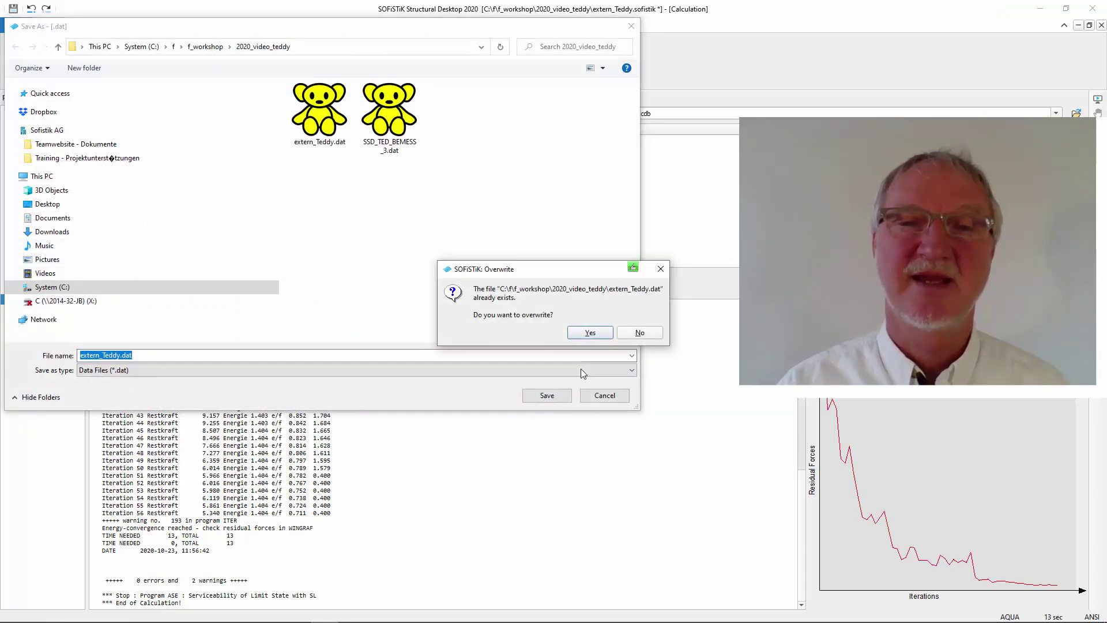
click(591, 333)
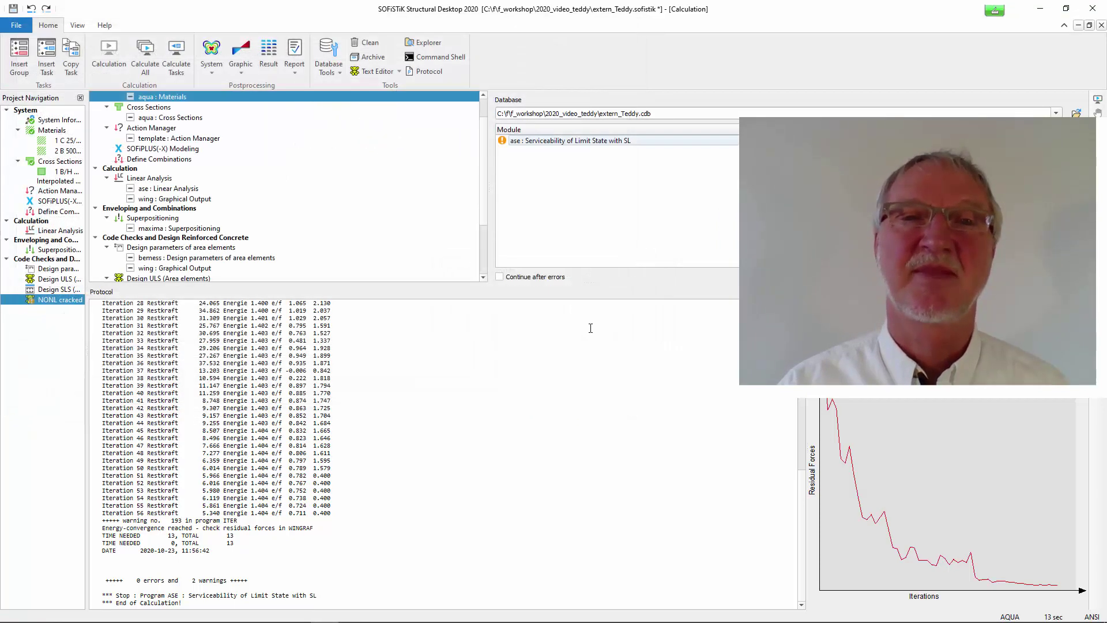
Open the project folder, sort by date and open extern_Teddy.dat in TEDDY.
click(428, 43)
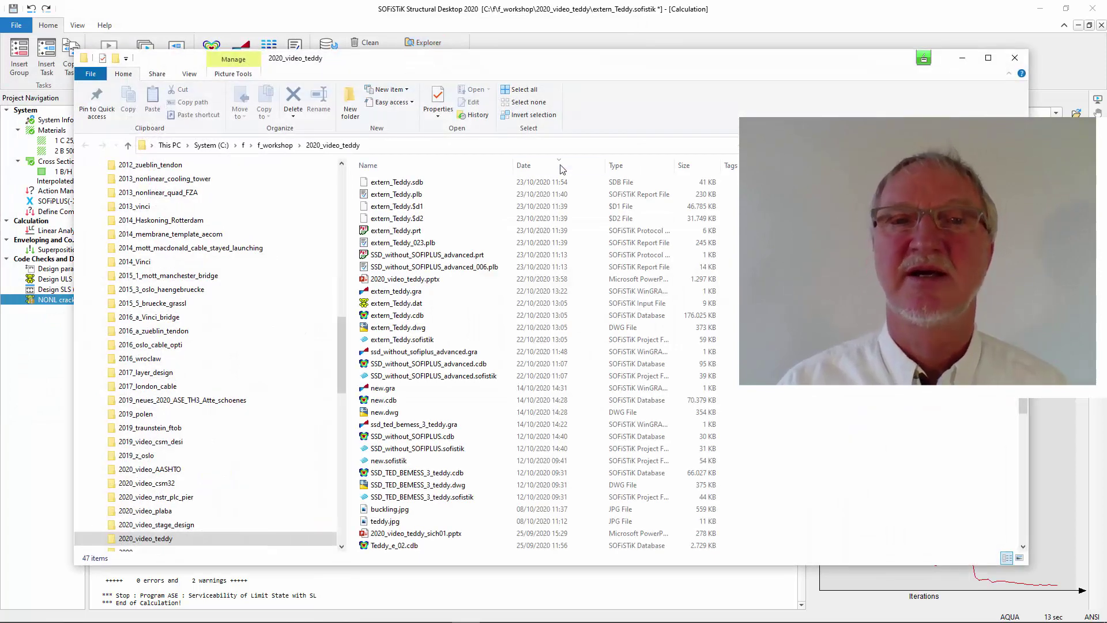
click(530, 170)
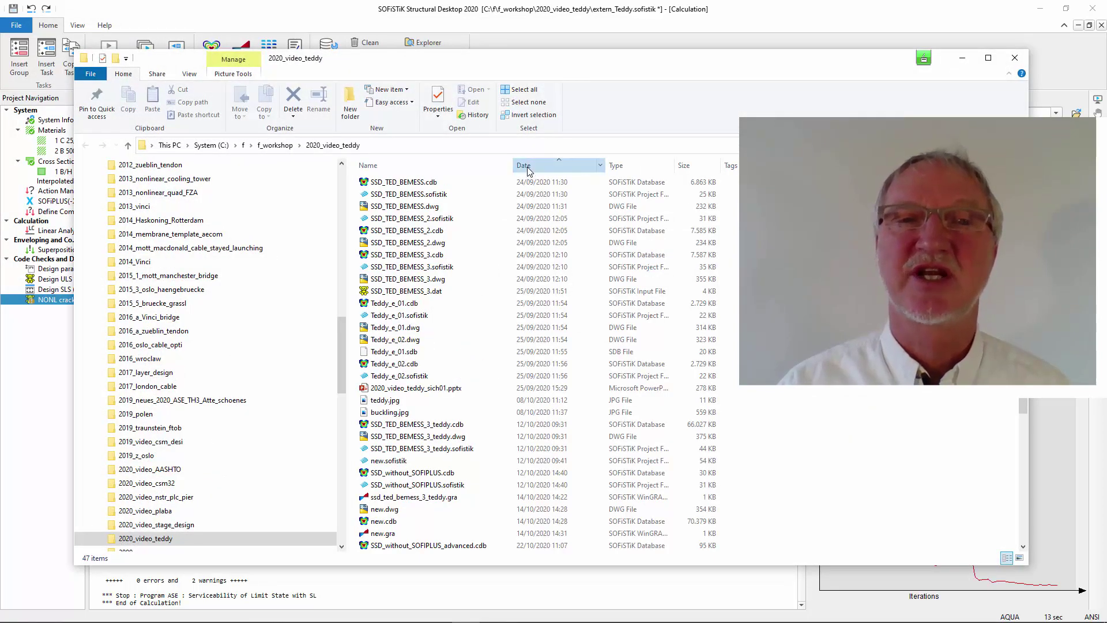
click(528, 170)
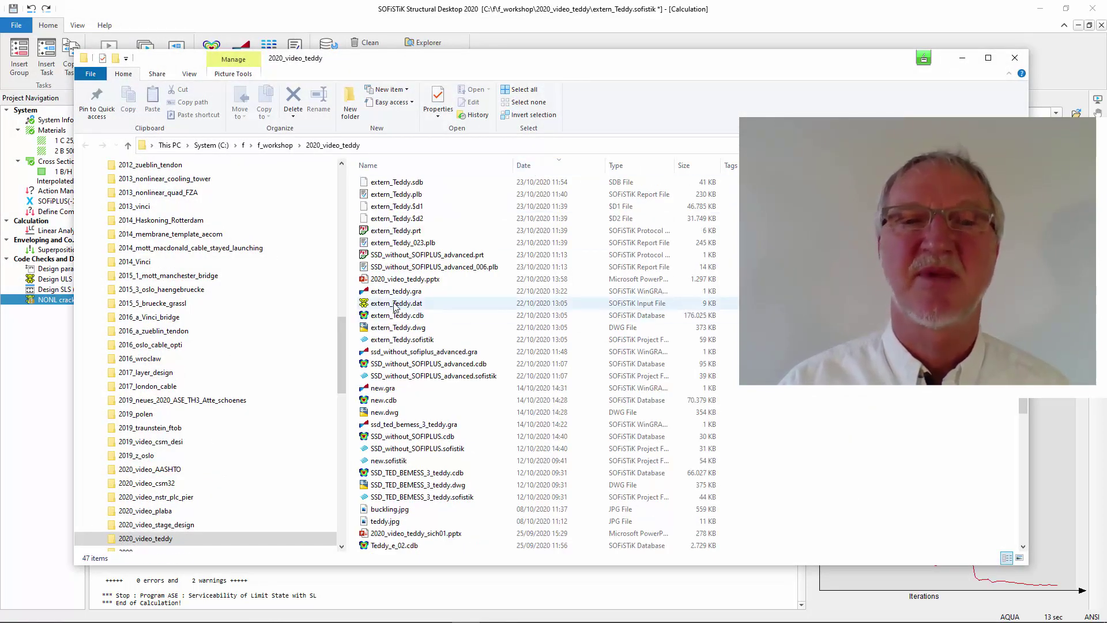
click(448, 305)
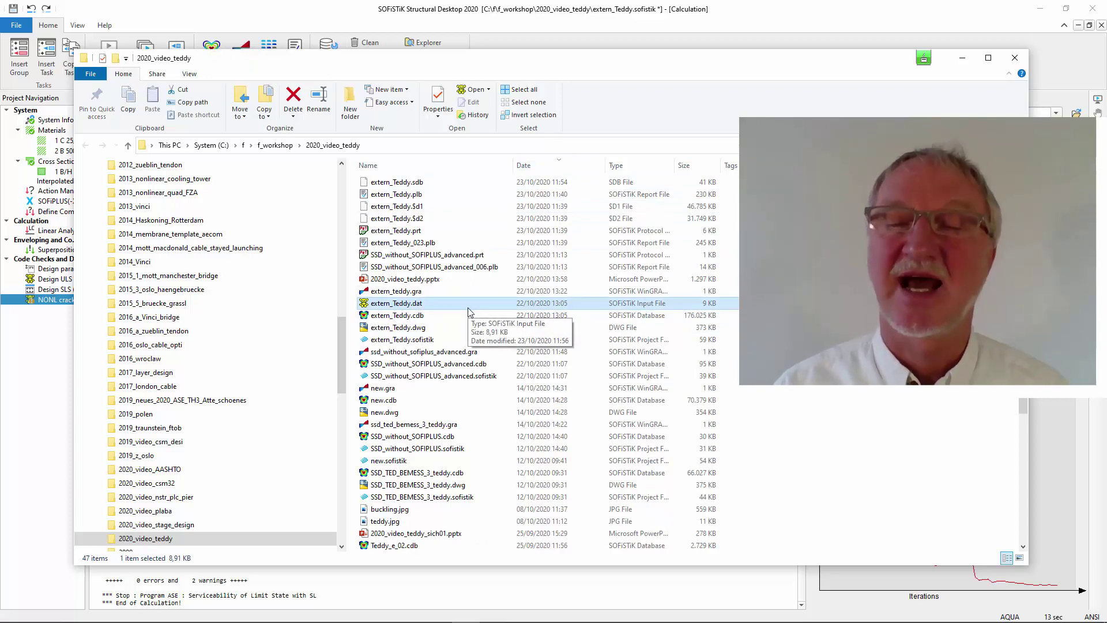
double_click(405, 303)
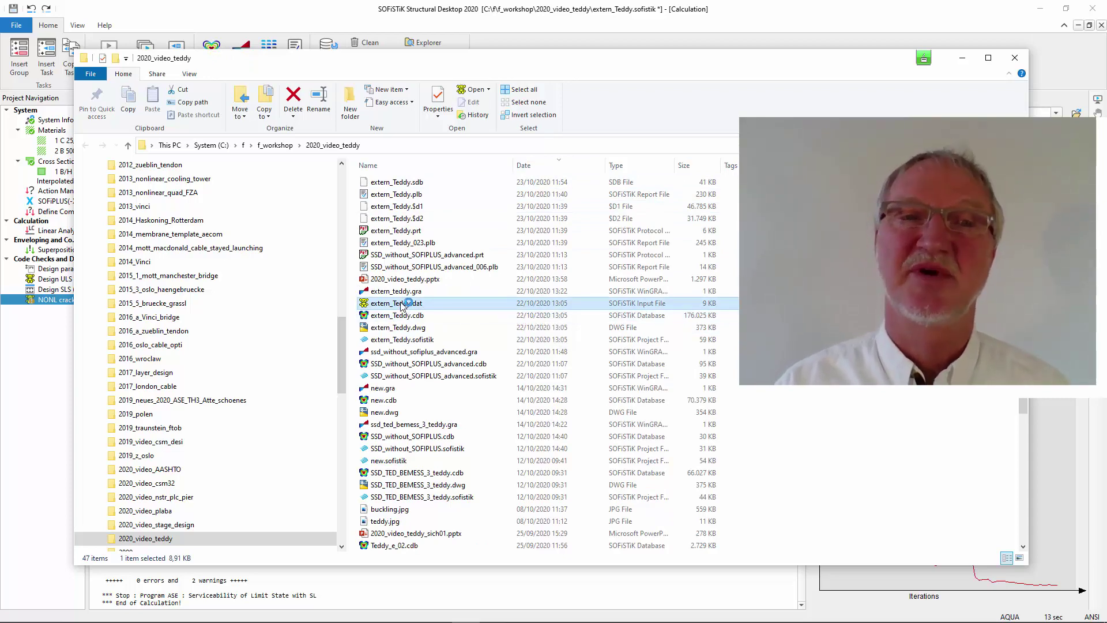
Reload the changed file, reactivate the NONL cracked ASE block and run its calculation.
key(Return)
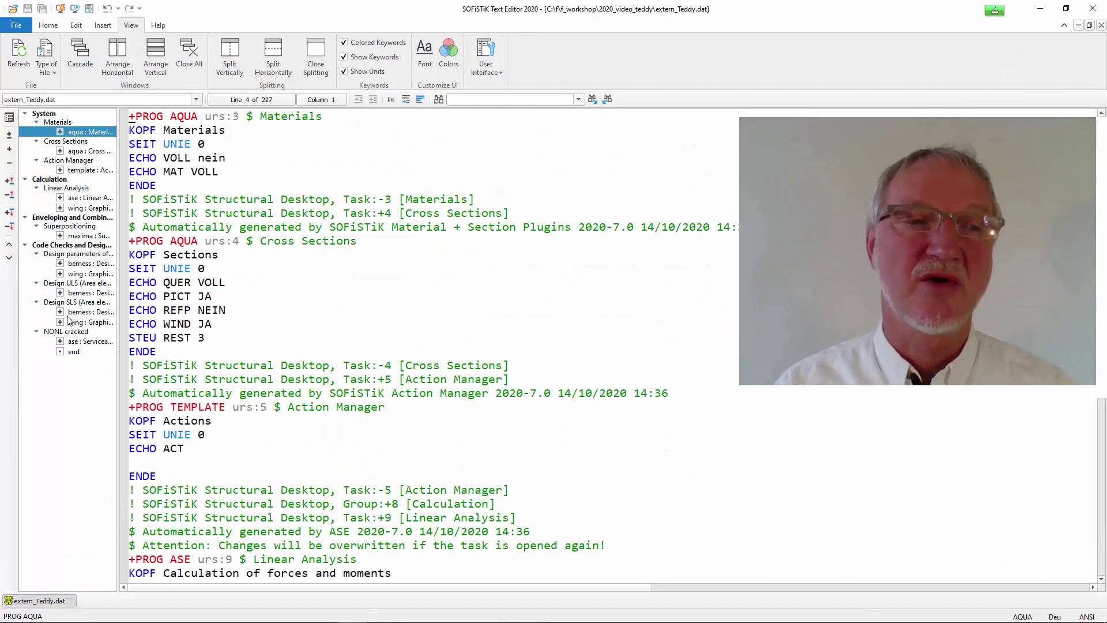
click(80, 345)
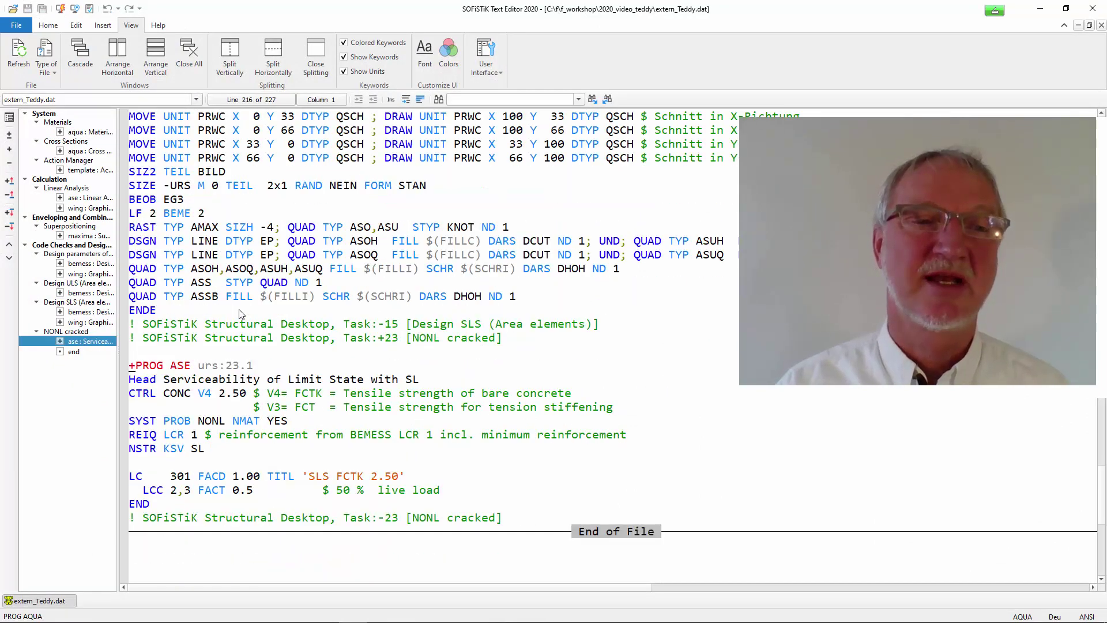
scroll(242, 314, down, 2)
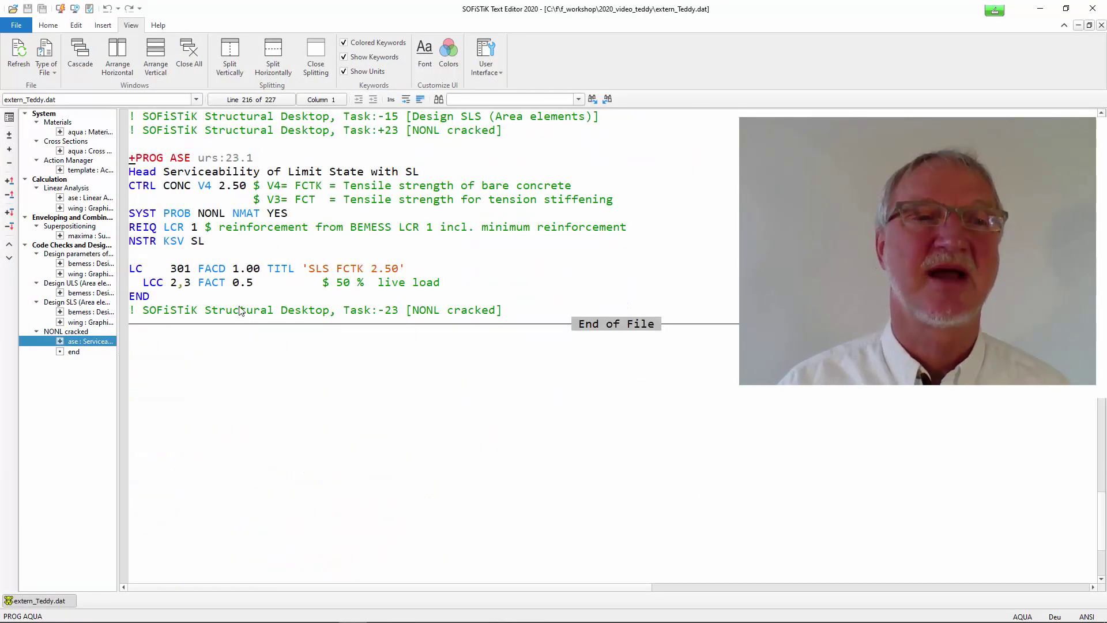
double_click(174, 160)
drag(149, 213, 251, 214)
click(240, 213)
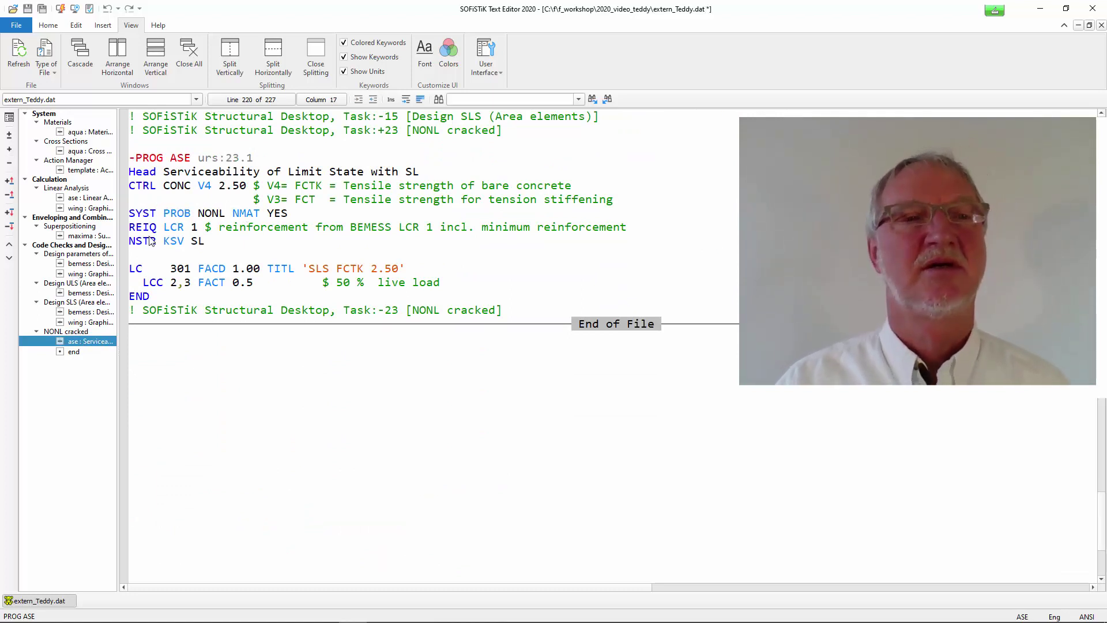
click(10, 135)
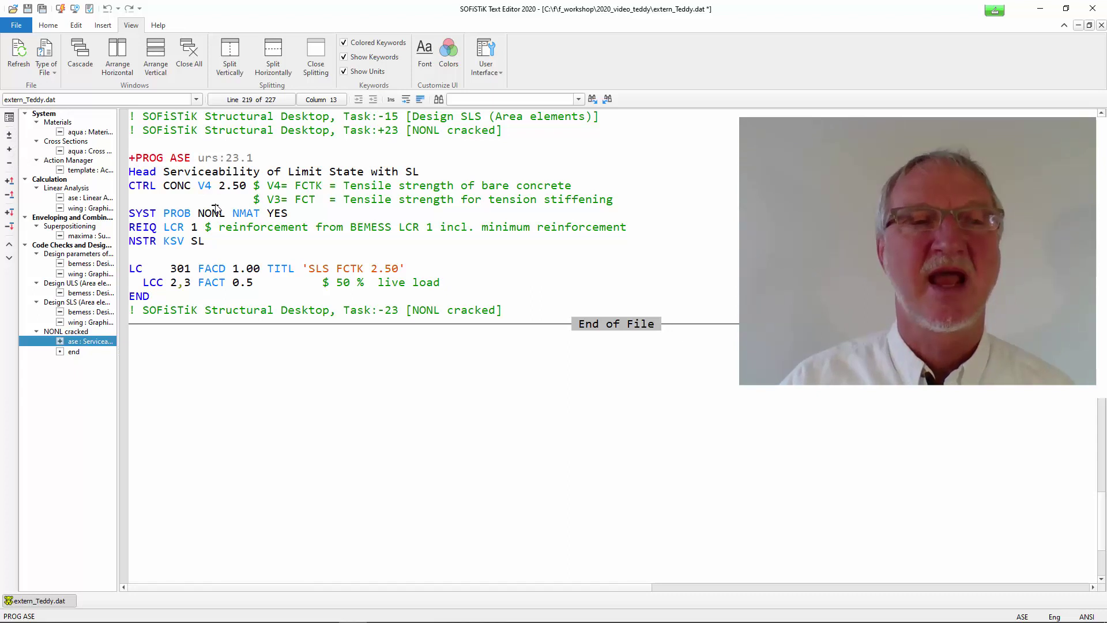
double_click(95, 342)
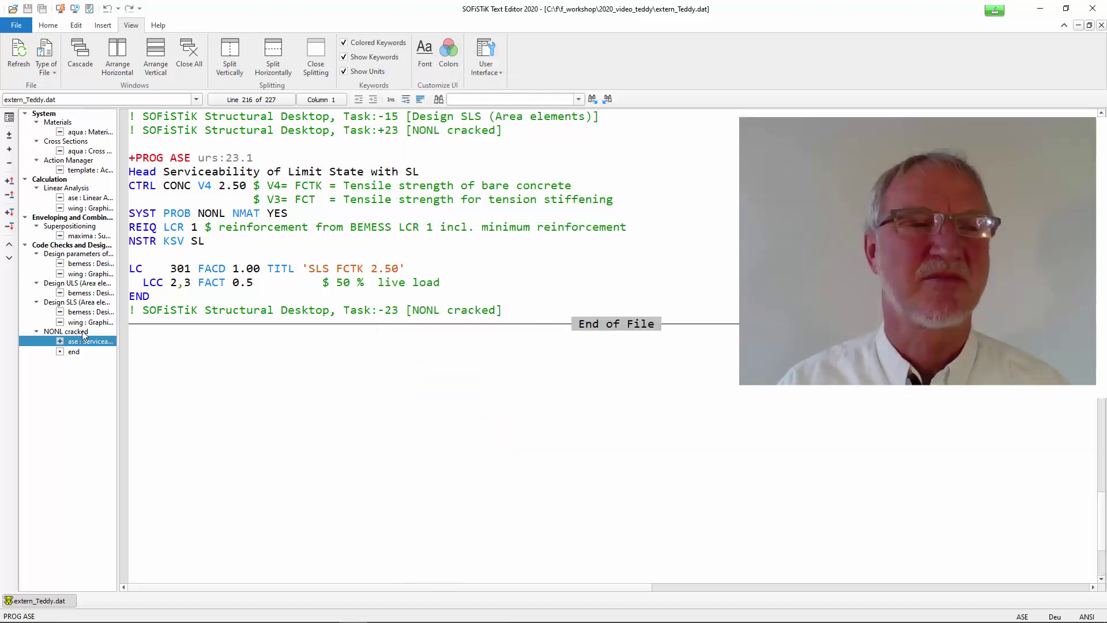
Change the ASE task to load case 302 with live load factor 0.7 (70 %) and save.
click(257, 215)
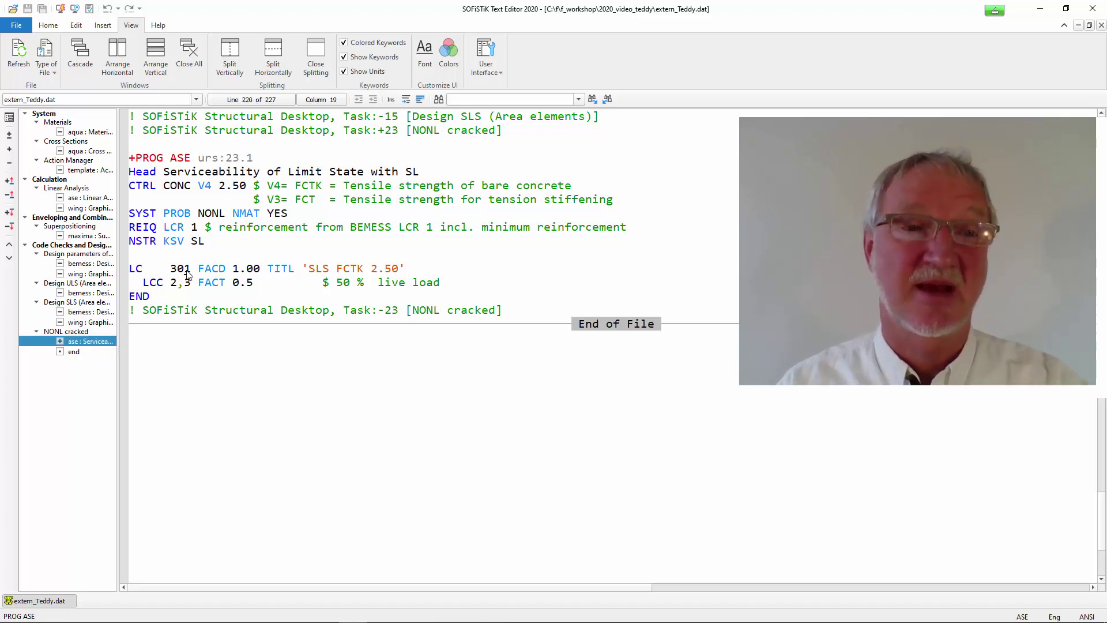
drag(186, 274, 195, 275)
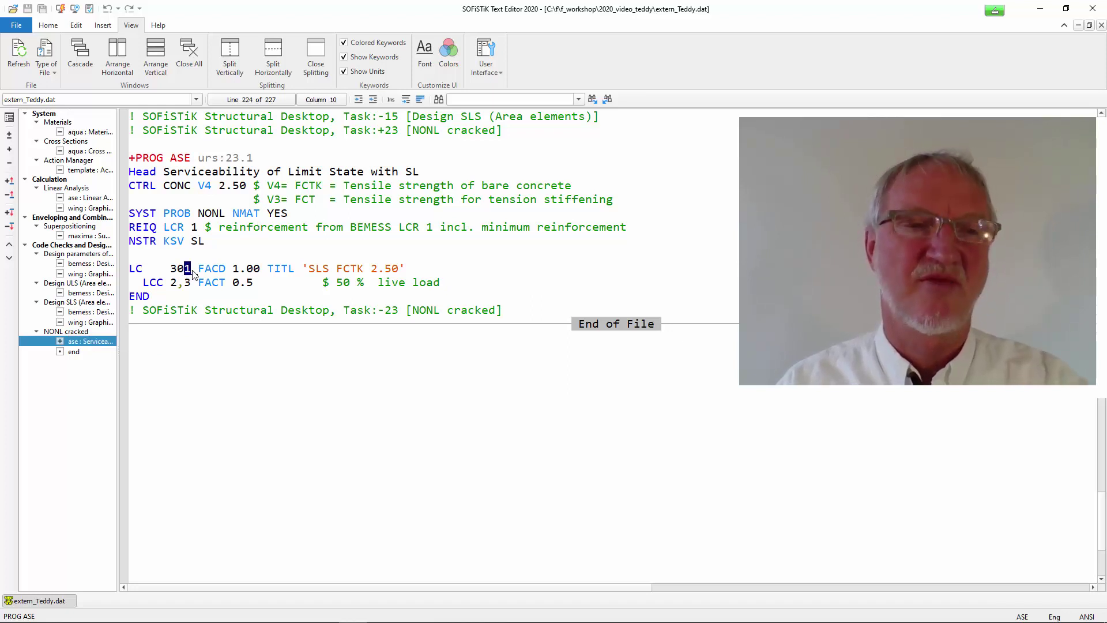
text(2)
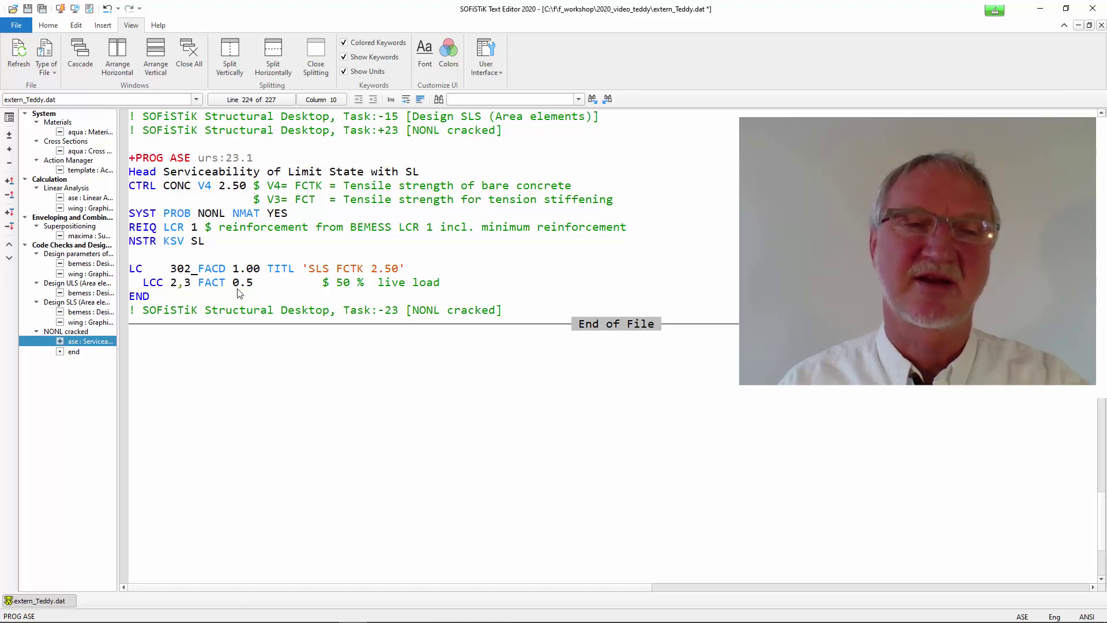
drag(247, 284, 256, 286)
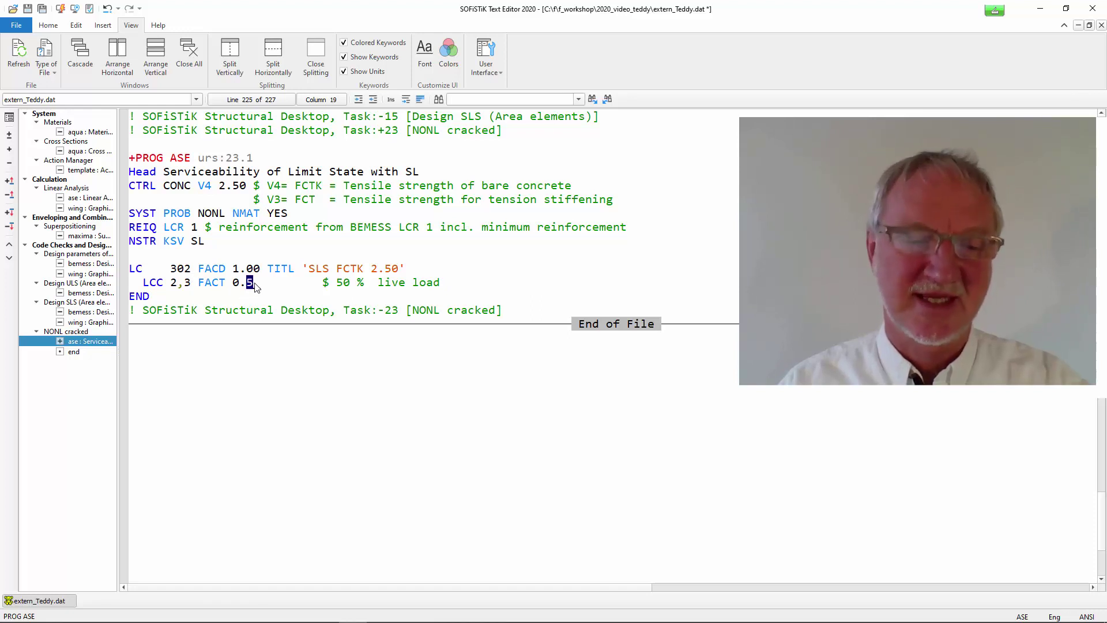
text(7)
double_click(344, 283)
text(70)
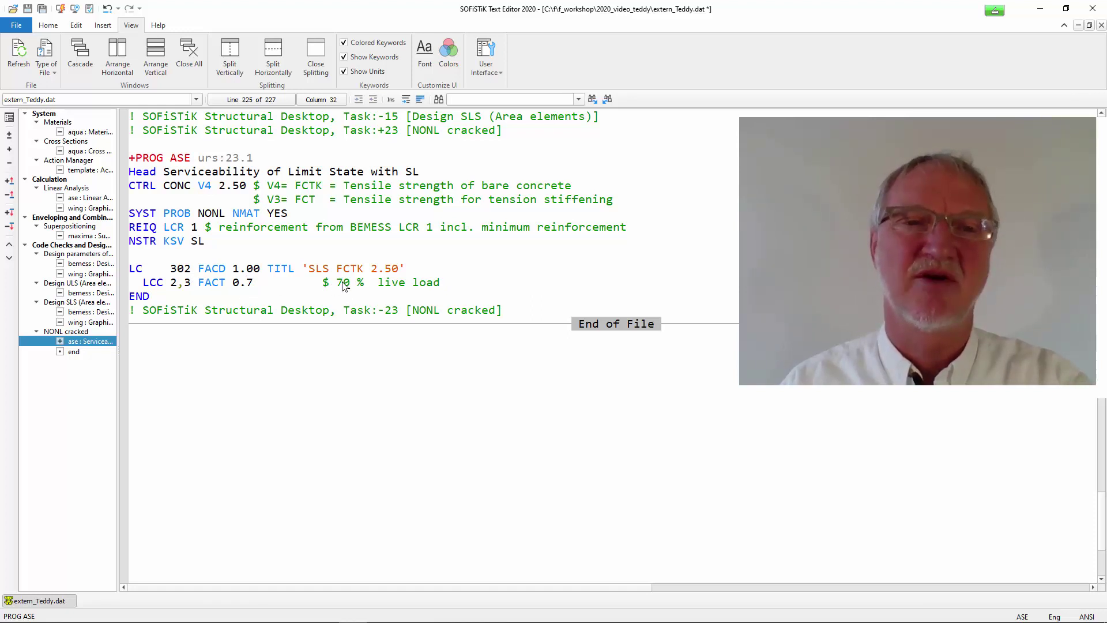
key(ctrl+s)
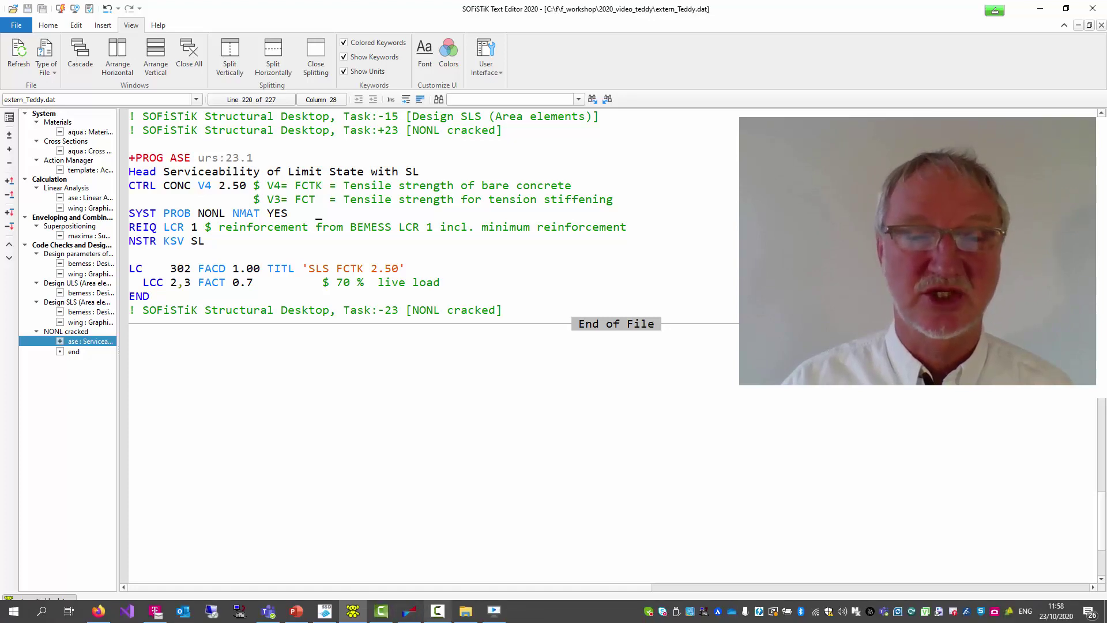
click(494, 613)
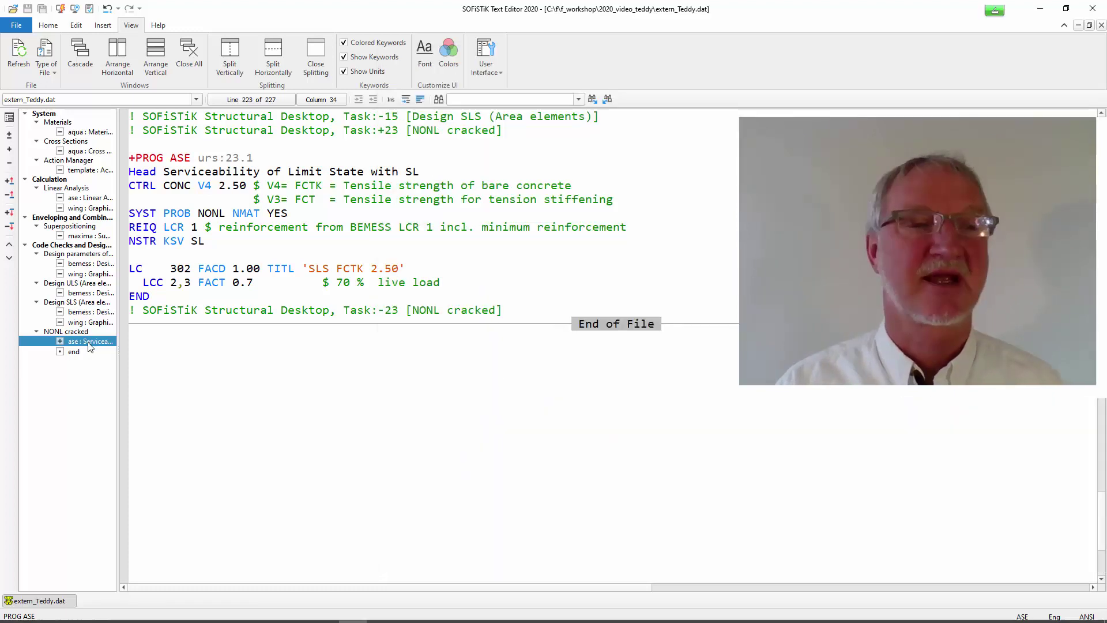
Check the ASE task entry options and select the whole ASE block for copying.
right_click(90, 343)
click(104, 349)
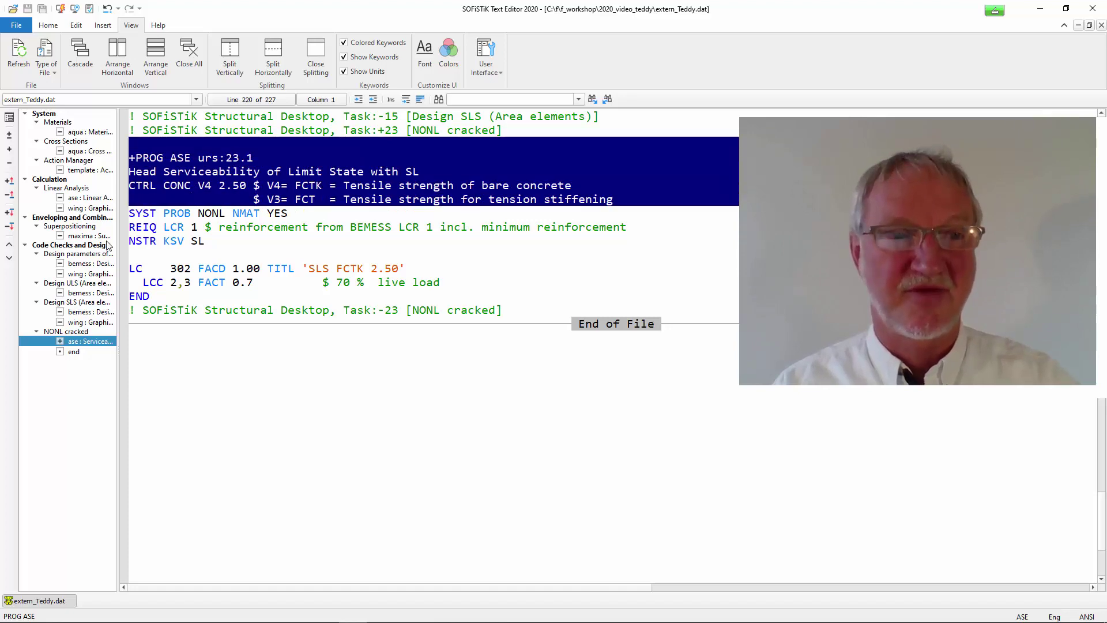
mouse_move(123, 145)
mouse_down()
mouse_move(98, 307)
mouse_move(109, 302)
mouse_up()
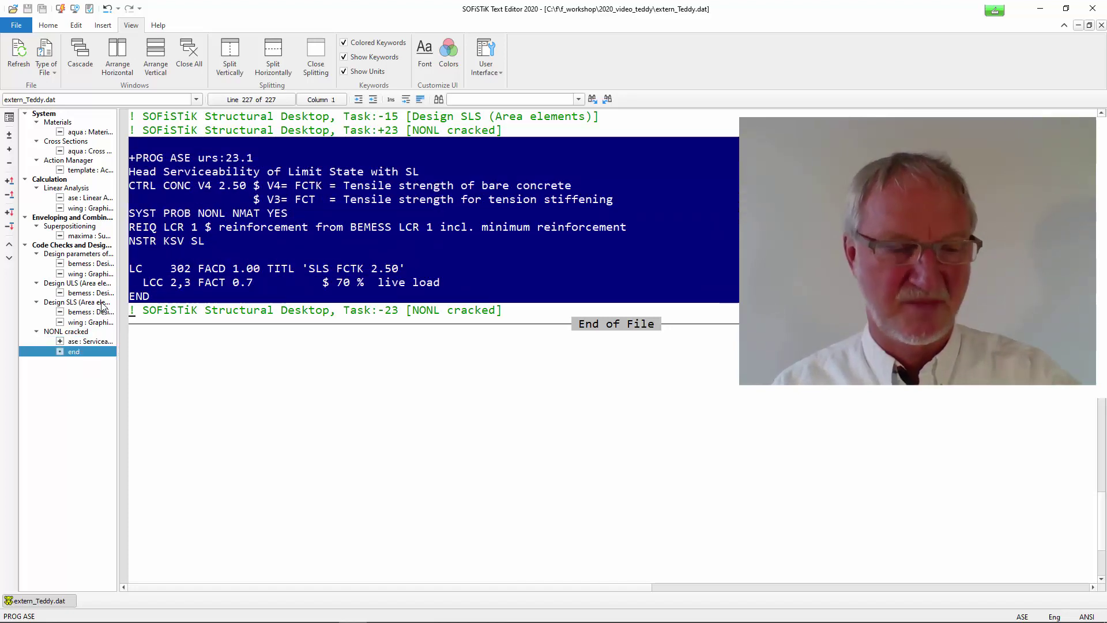
Duplicate the ASE block below END and set the copy to load case 309.
key(ctrl+c)
click(186, 300)
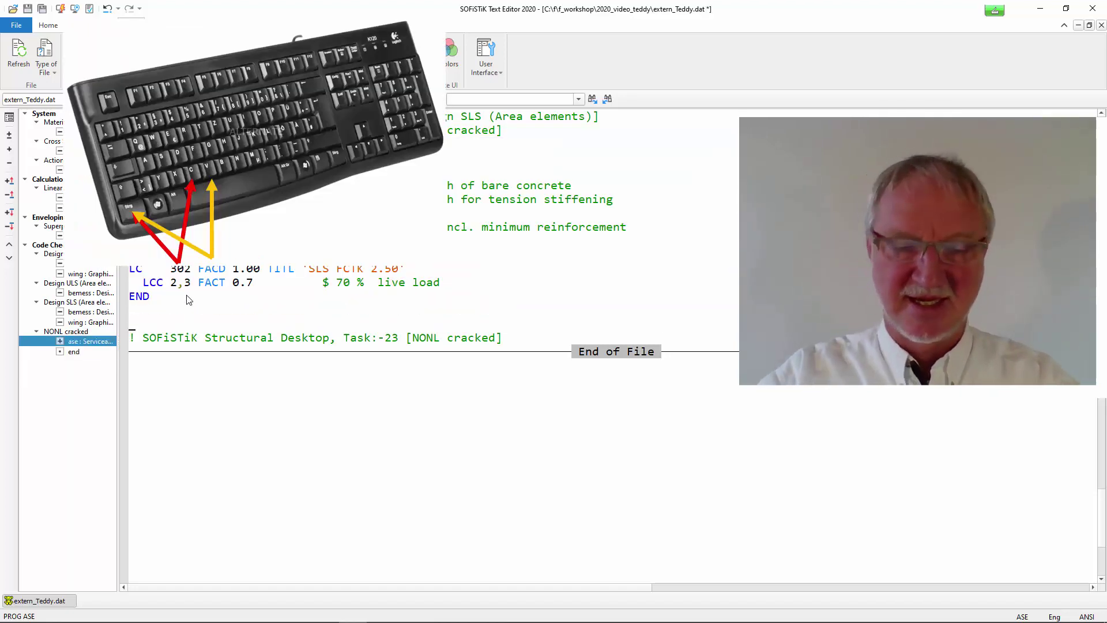
key(ctrl+v)
click(224, 363)
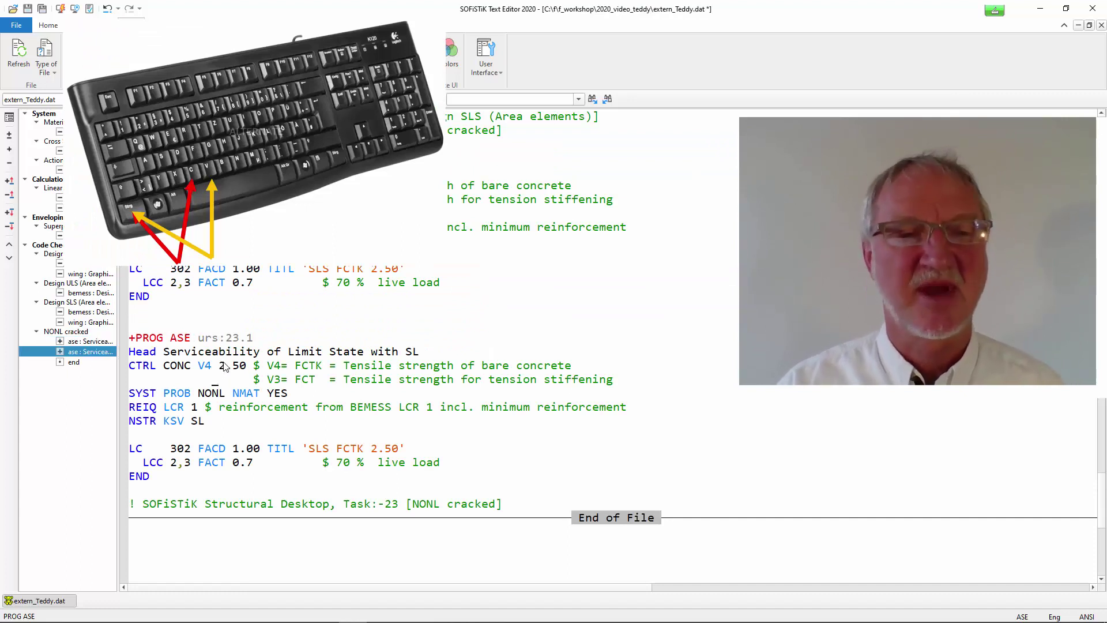
drag(185, 452, 192, 455)
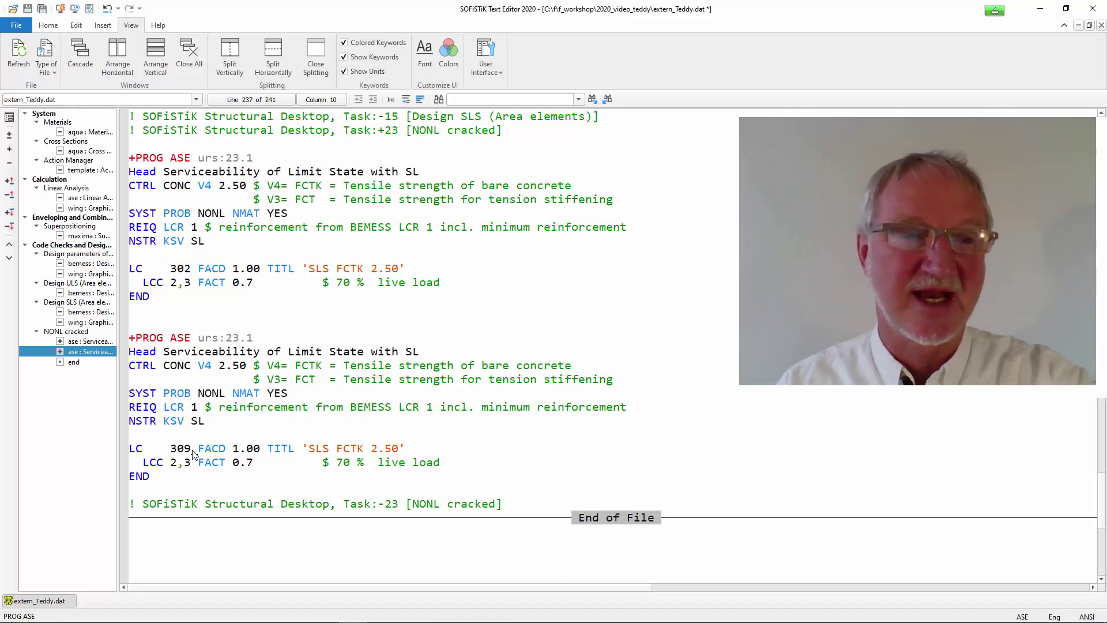
text(9)
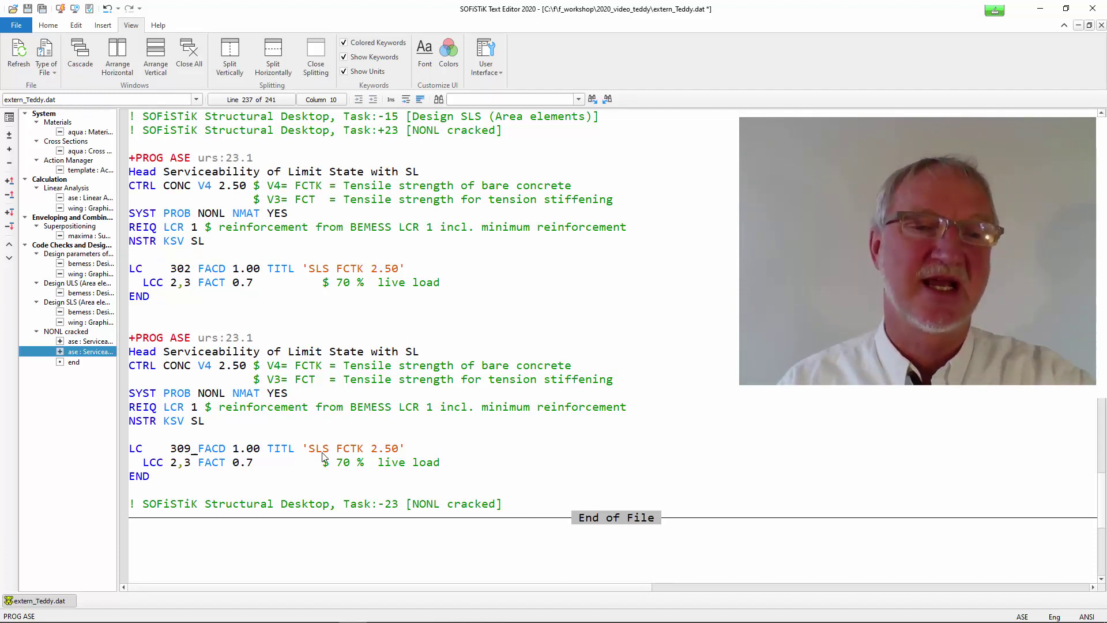
Change the V4 value and title FCTK from 2.50 to 1.50, then select both ASE blocks.
drag(164, 369, 192, 368)
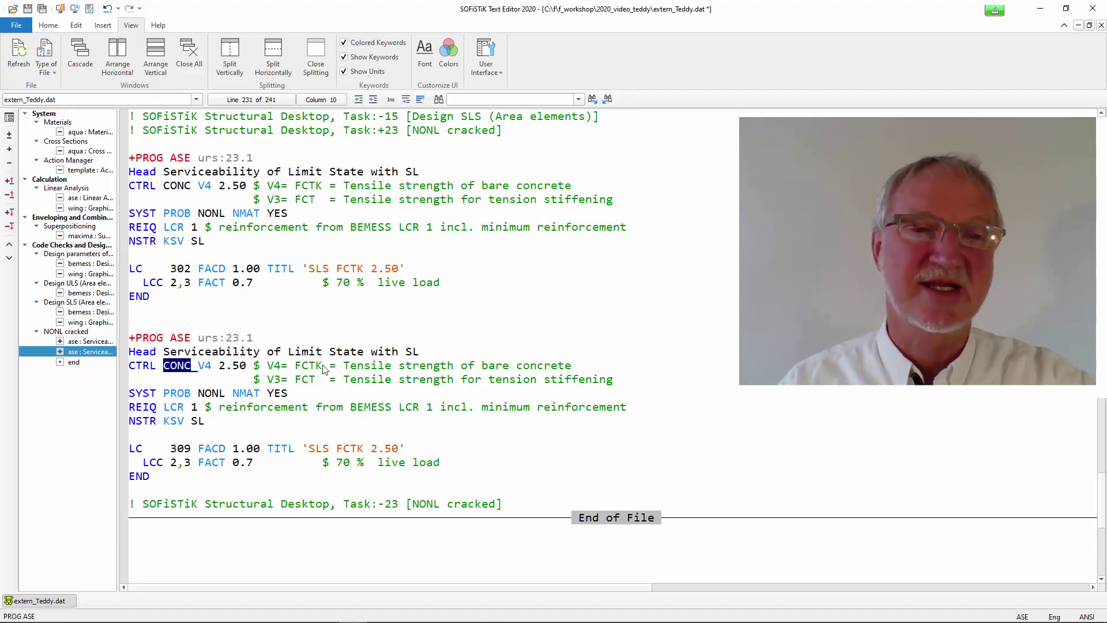
drag(346, 369, 454, 369)
click(221, 367)
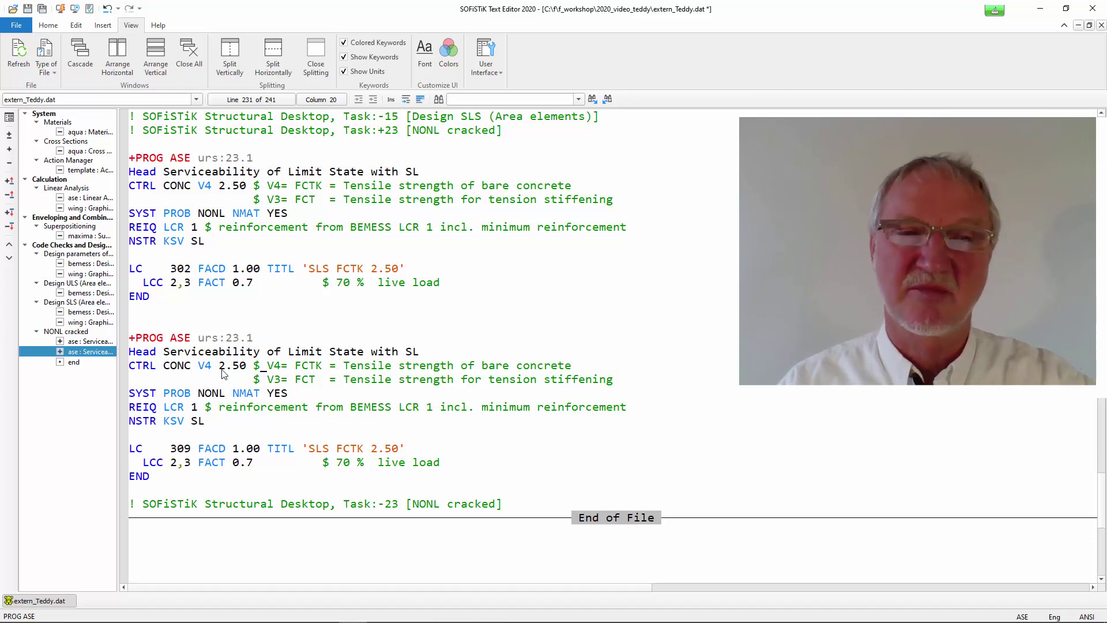
key(shift+Right)
text(1)
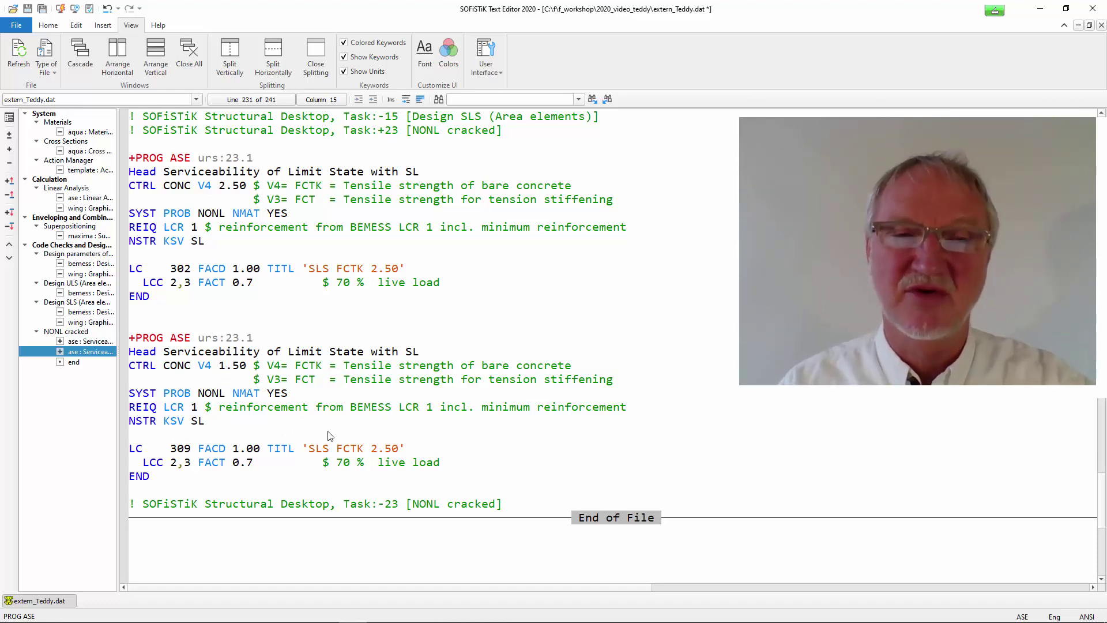
drag(372, 451, 378, 452)
text(1)
click(289, 392)
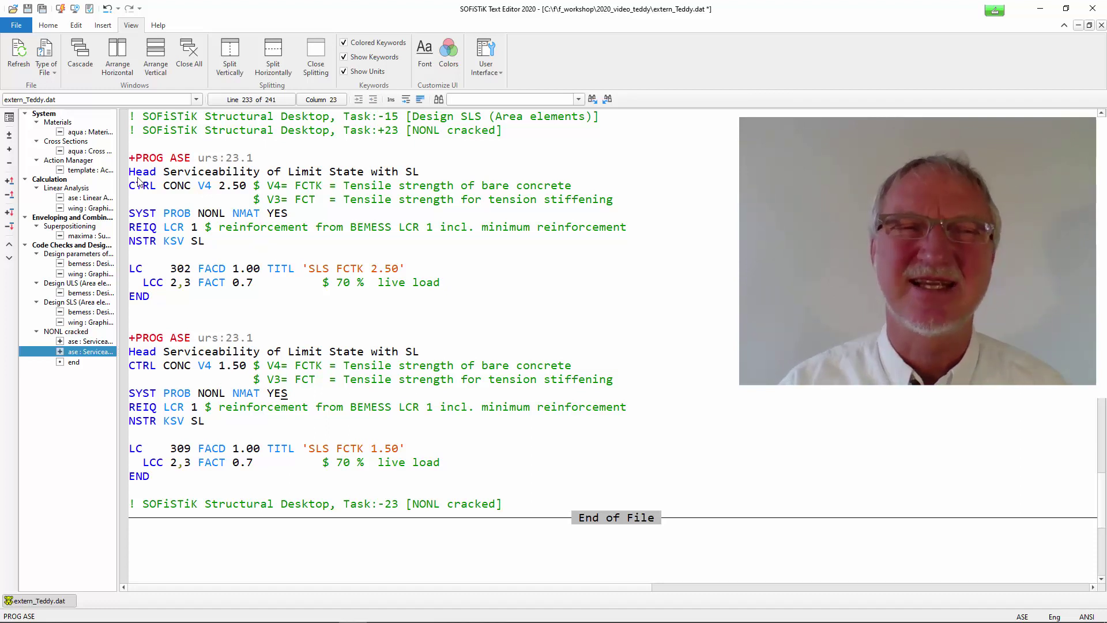
drag(118, 147, 78, 493)
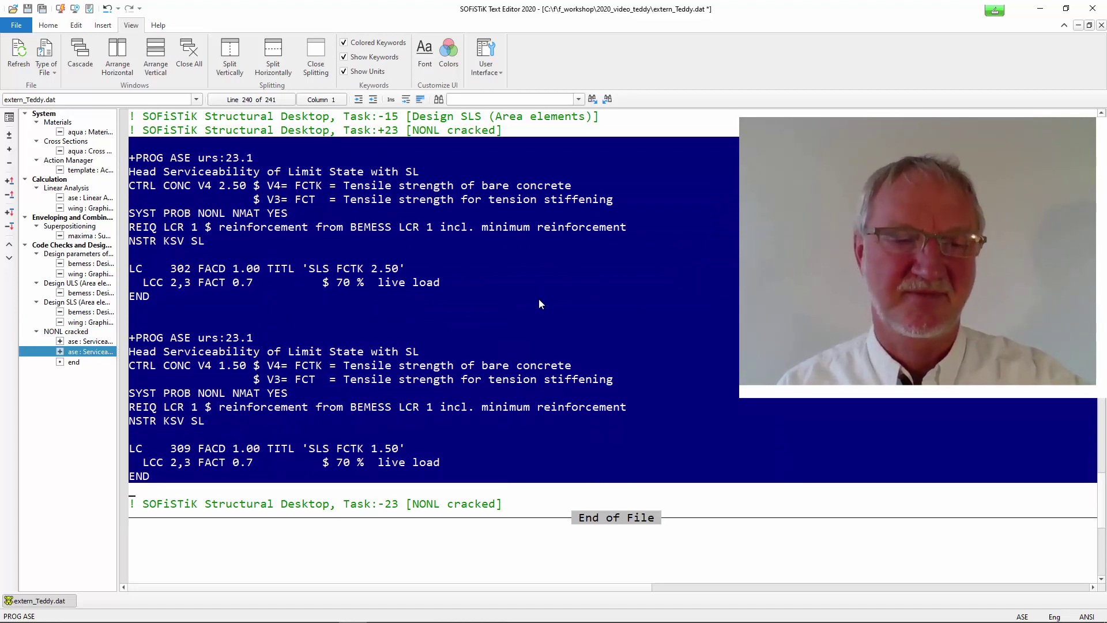
Paste the copied 302 and 309 ASE blocks after the 301 block in the NONL cracked task.
key(ctrl+t)
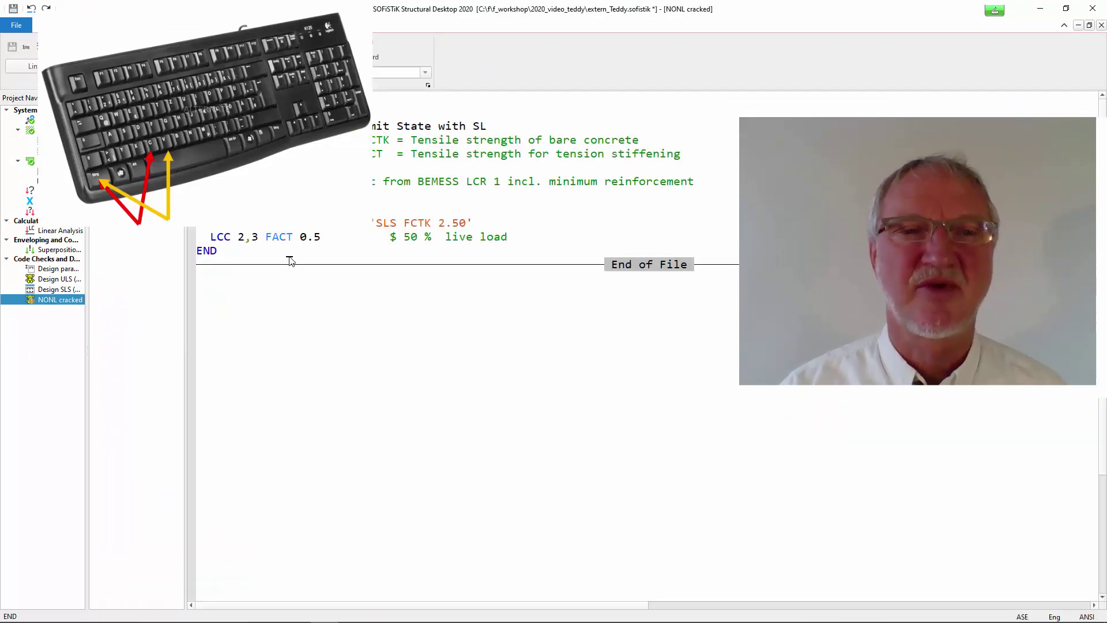
key(Return)
key(Return)
key(ctrl+v)
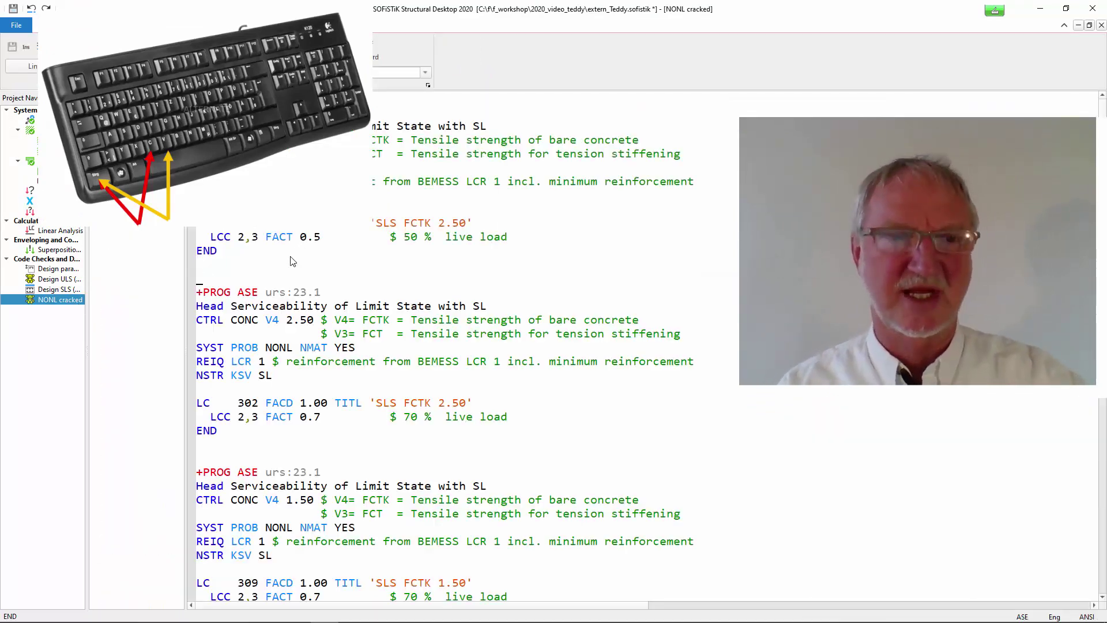